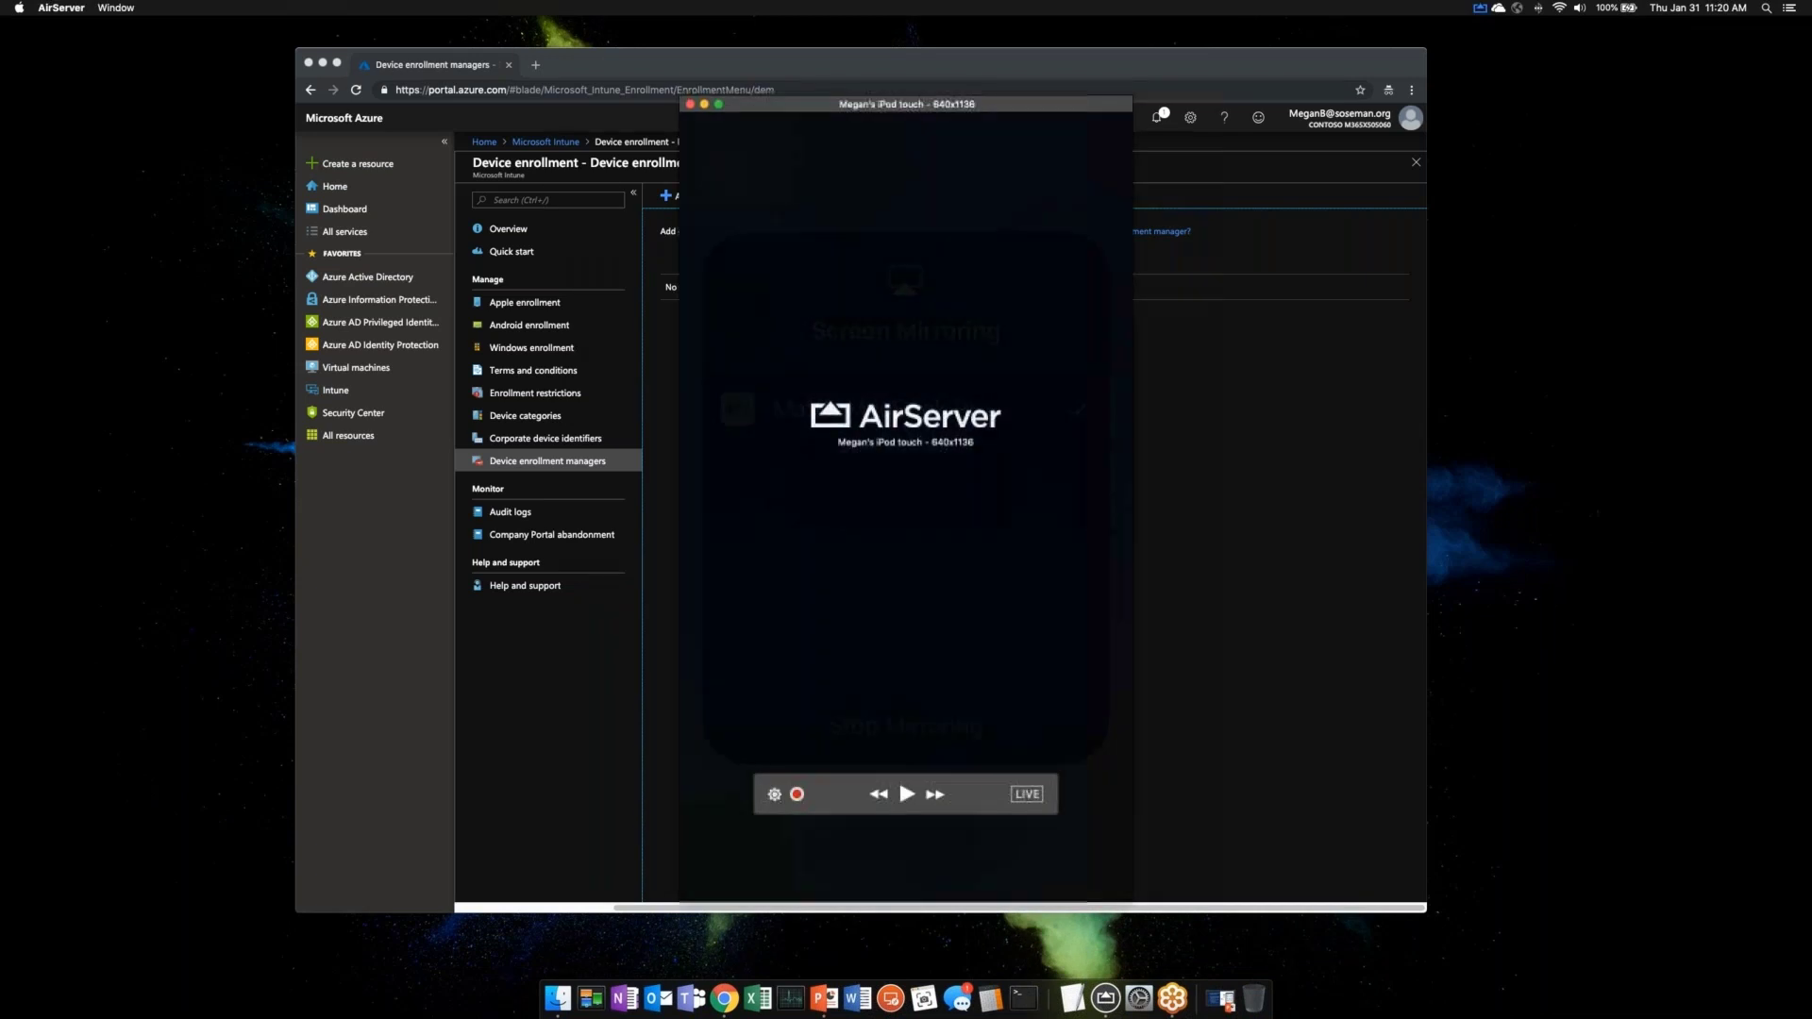
- Show the AirServer mirror of the iPod home screen with Comp Portal, Teams, Outlook, Word and OneDrive
{"action": "left_click", "coordinate": [321, 64]}
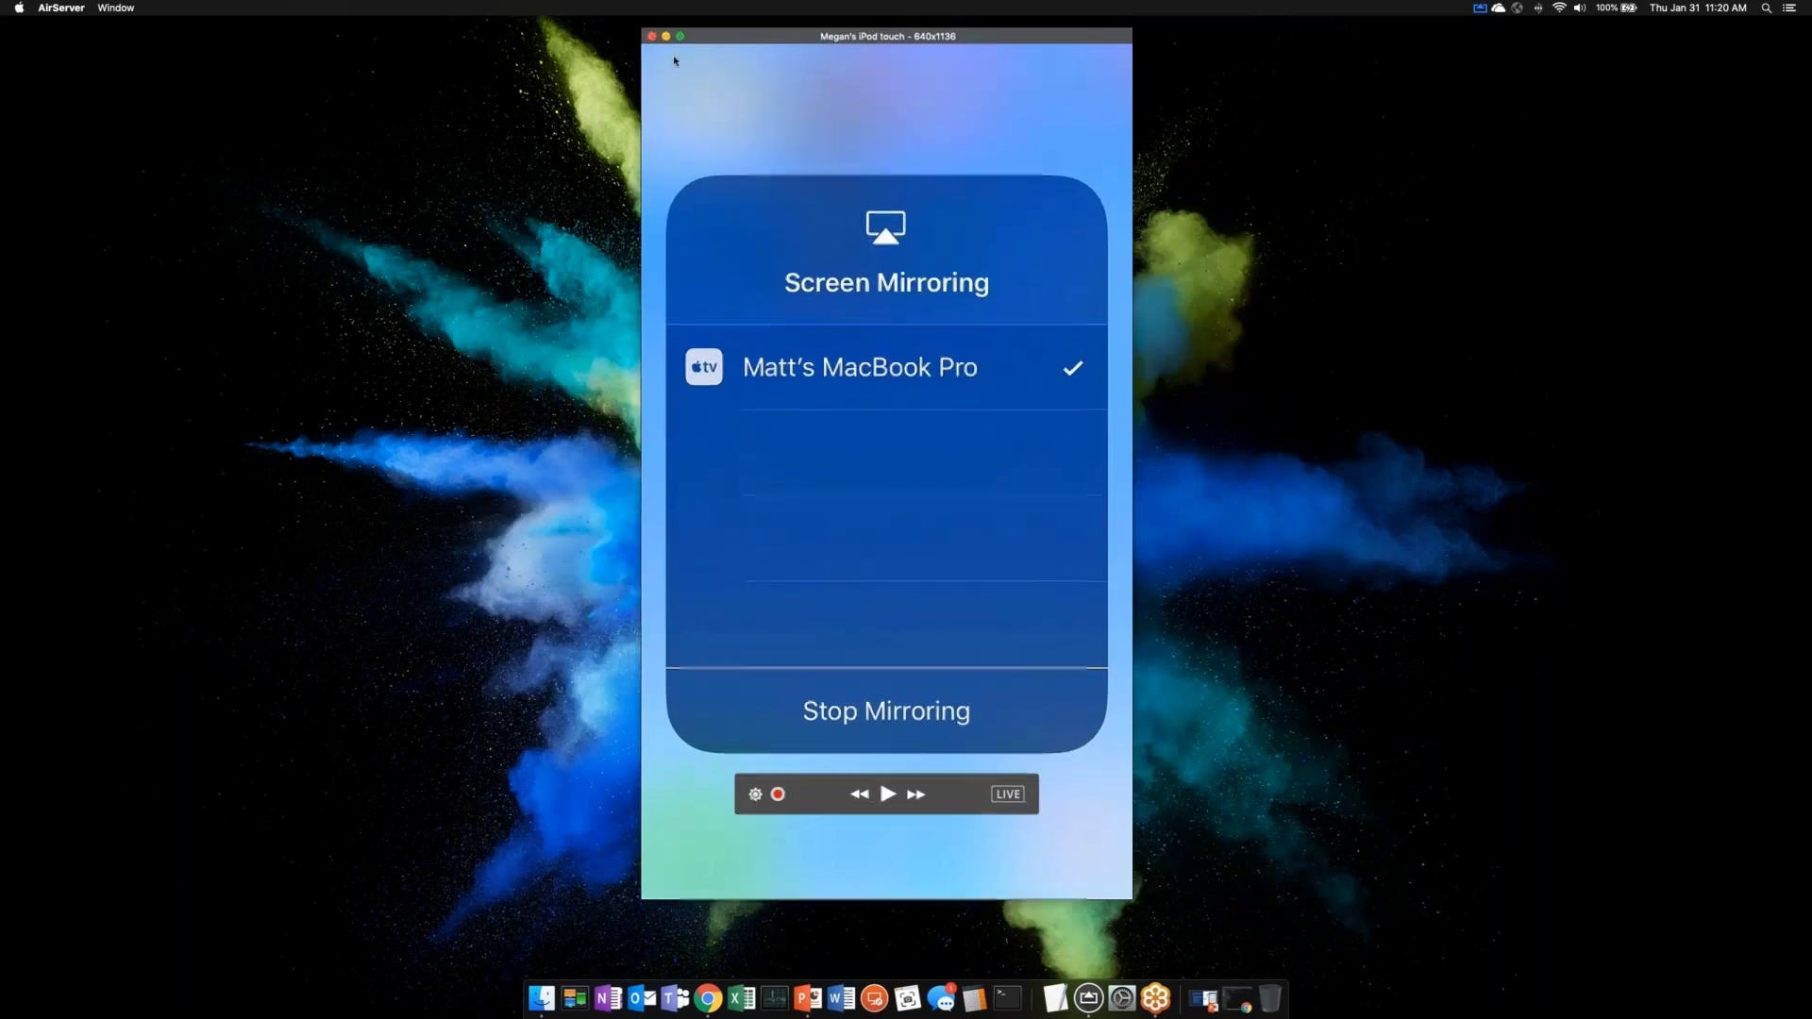
{"action": "left_click_drag", "start_coordinate": [800, 44], "coordinate": [725, 47]}
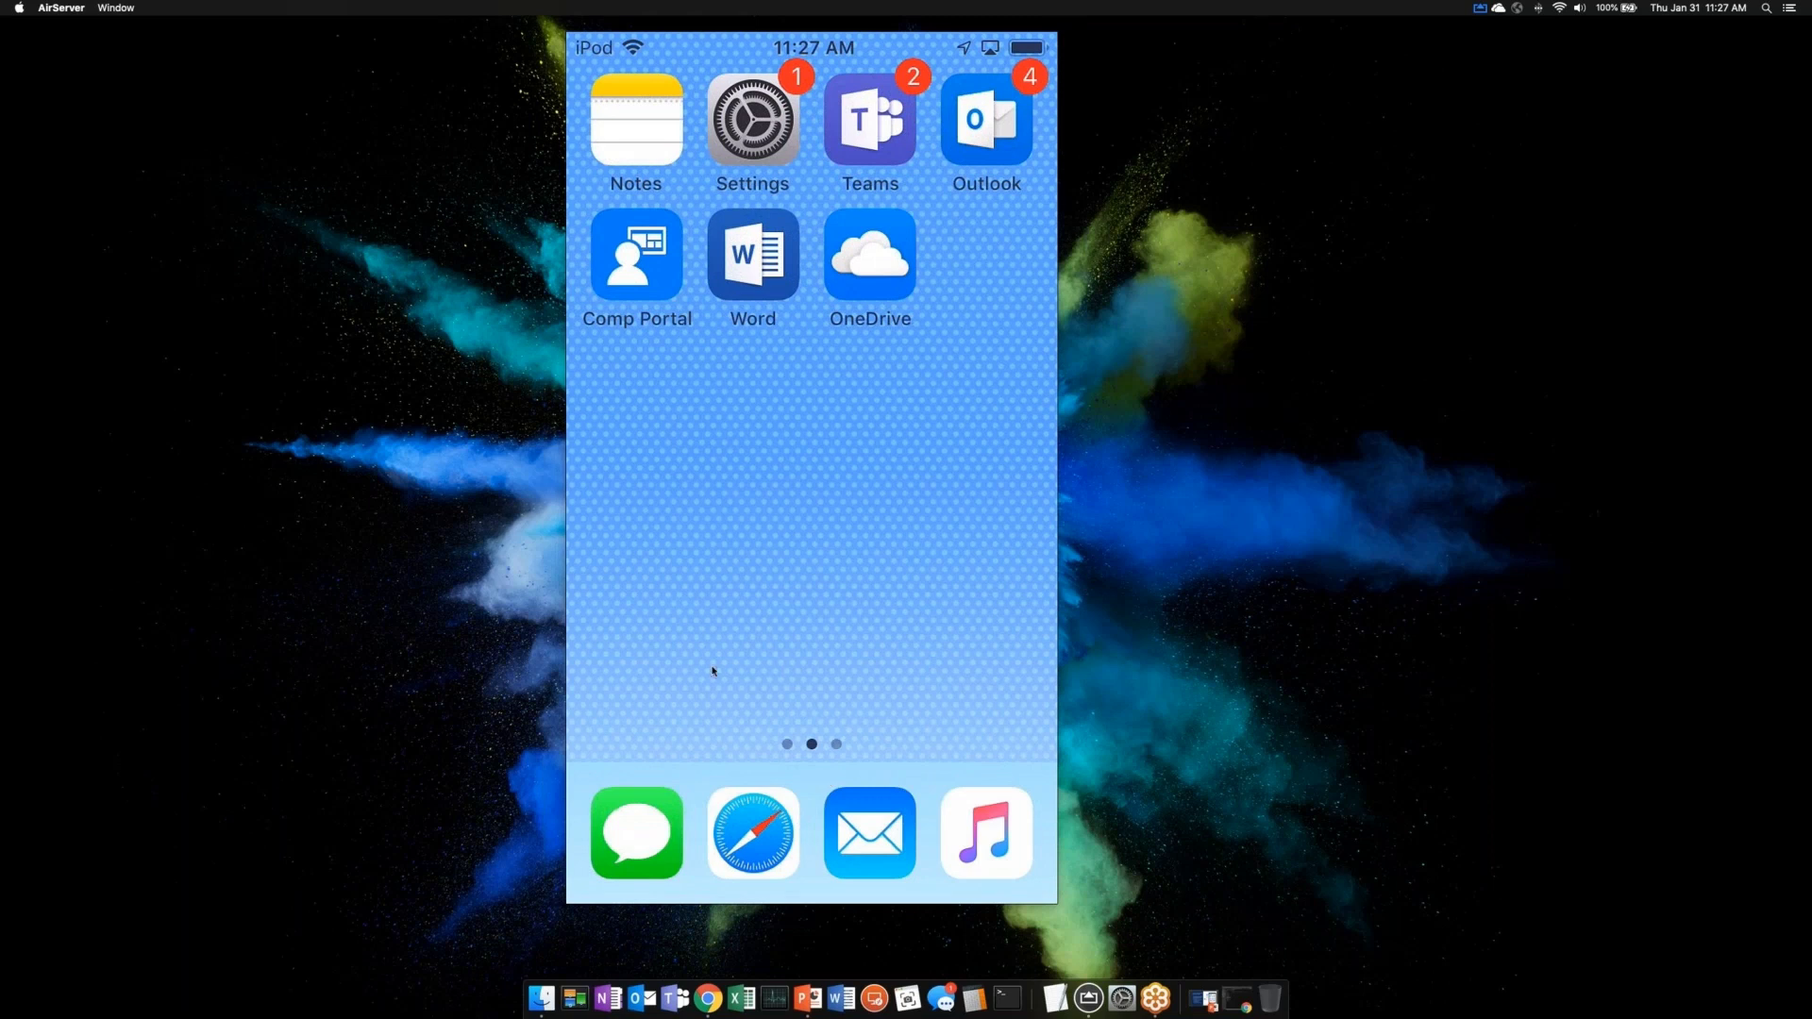
{"action": "left_click", "coordinate": [1324, 372]}
- Maximize the Azure portal, return to the Intune overview at 125% zoom and open Client apps
{"action": "left_click", "coordinate": [709, 998]}
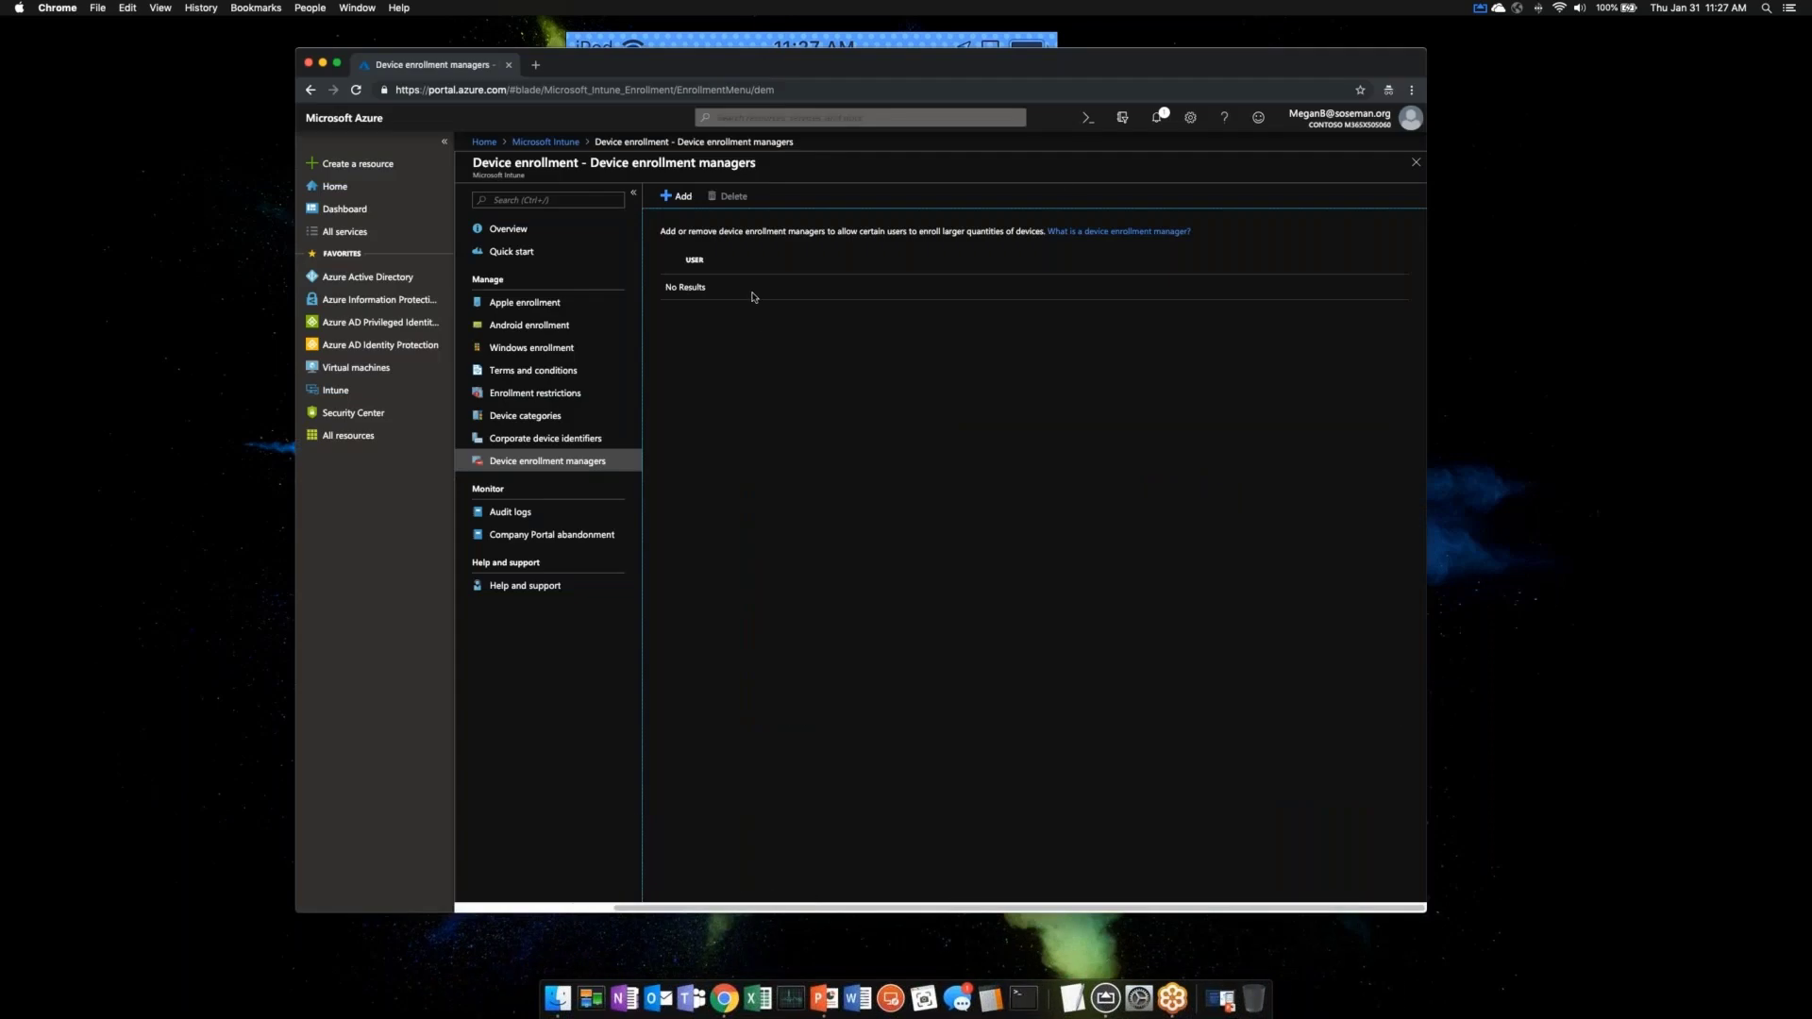
{"action": "double_click", "coordinate": [604, 71]}
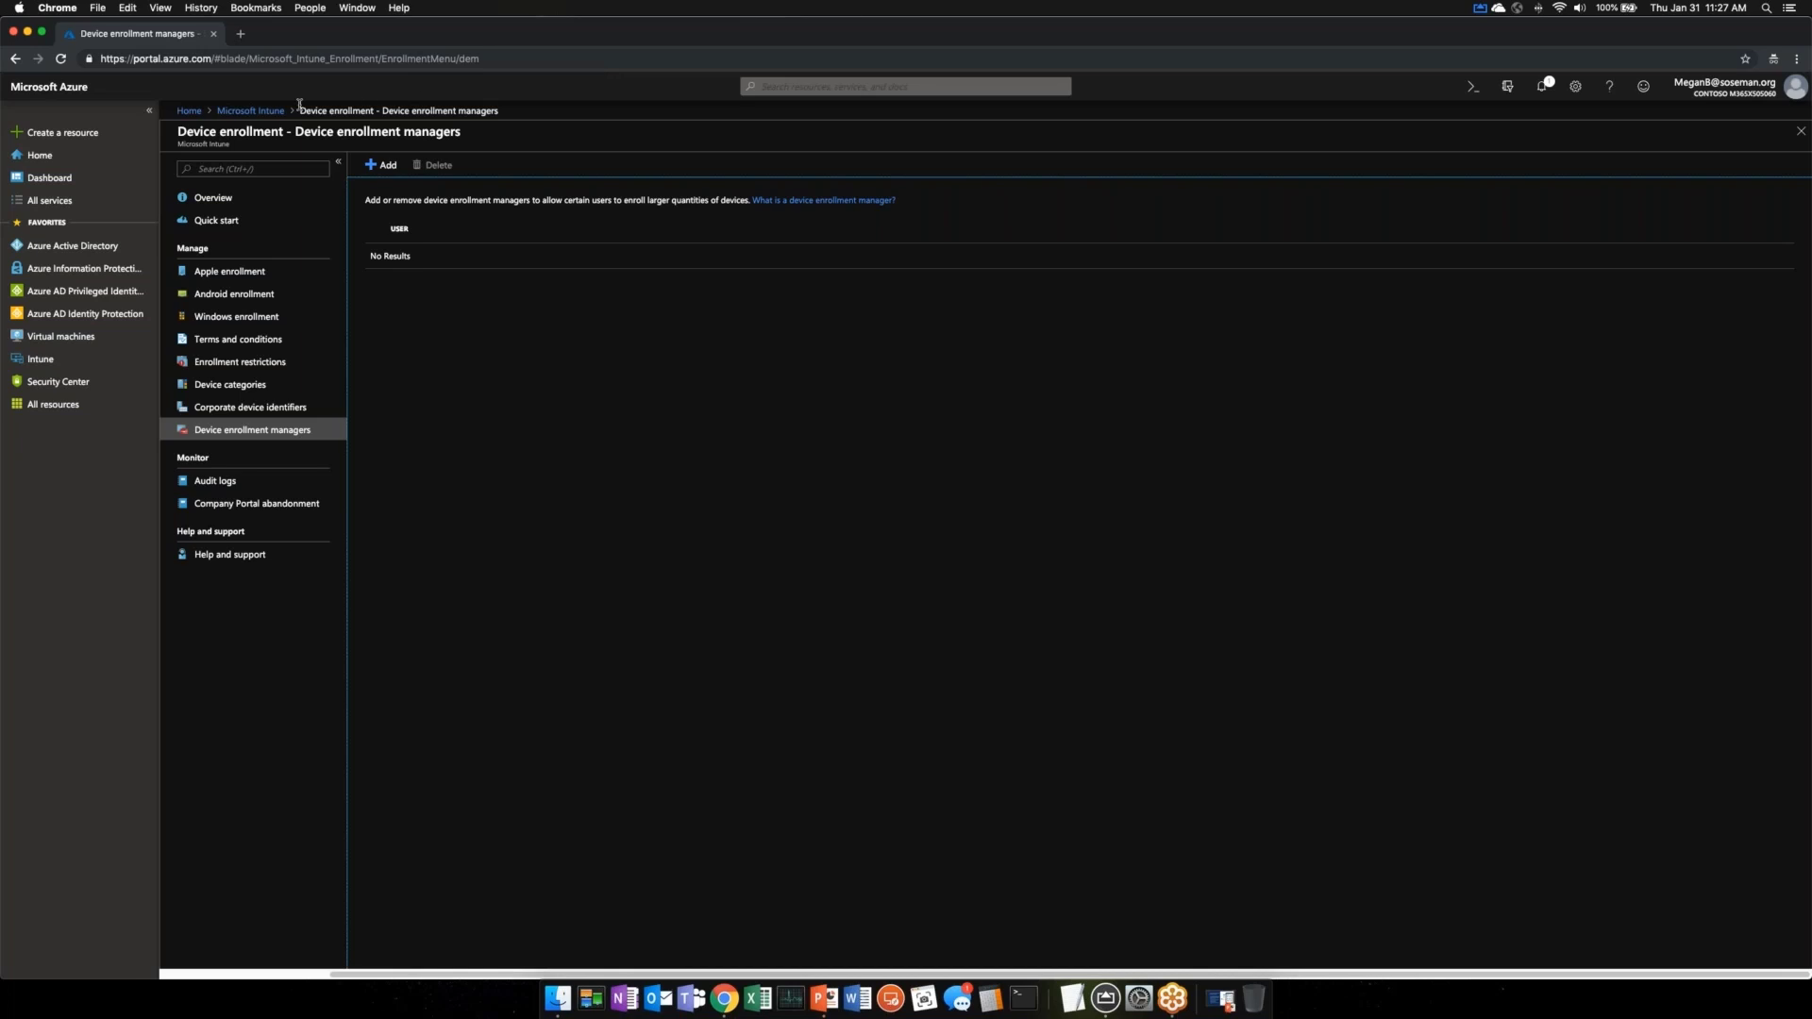
{"action": "left_click", "coordinate": [250, 111]}
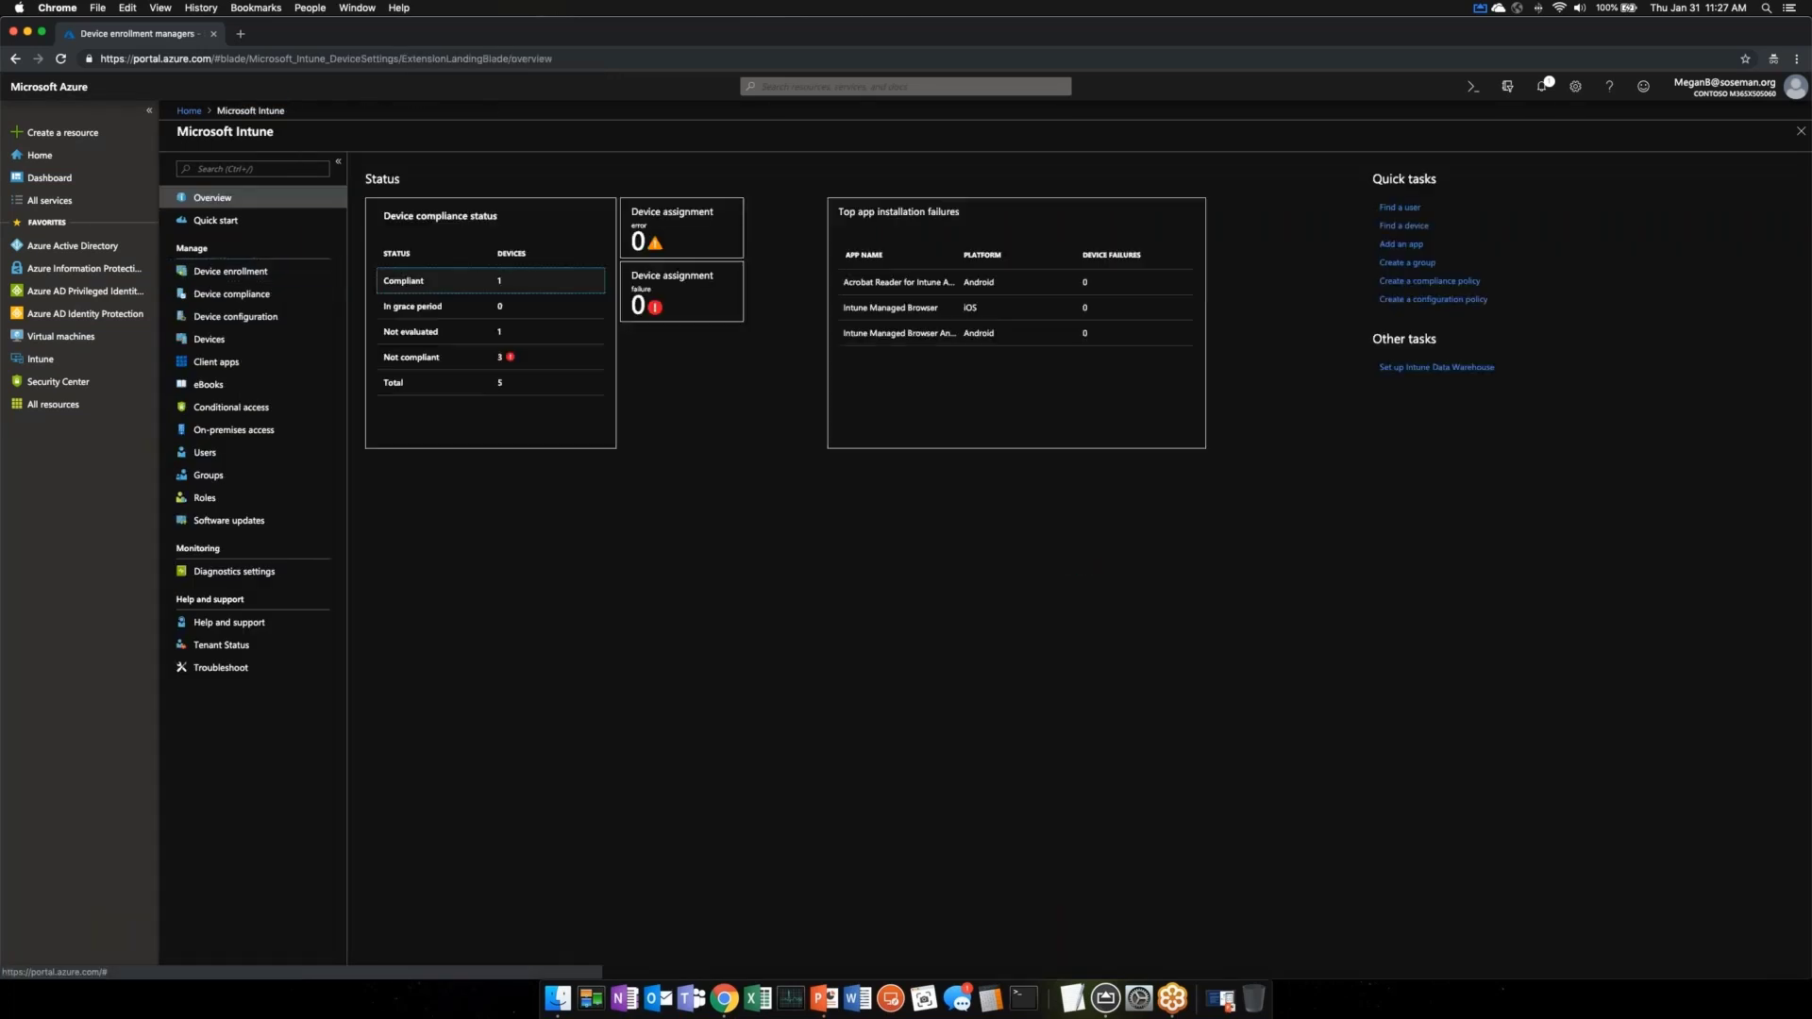
{"action": "key", "text": "super+equal"}
{"action": "key", "text": "super+equal"}
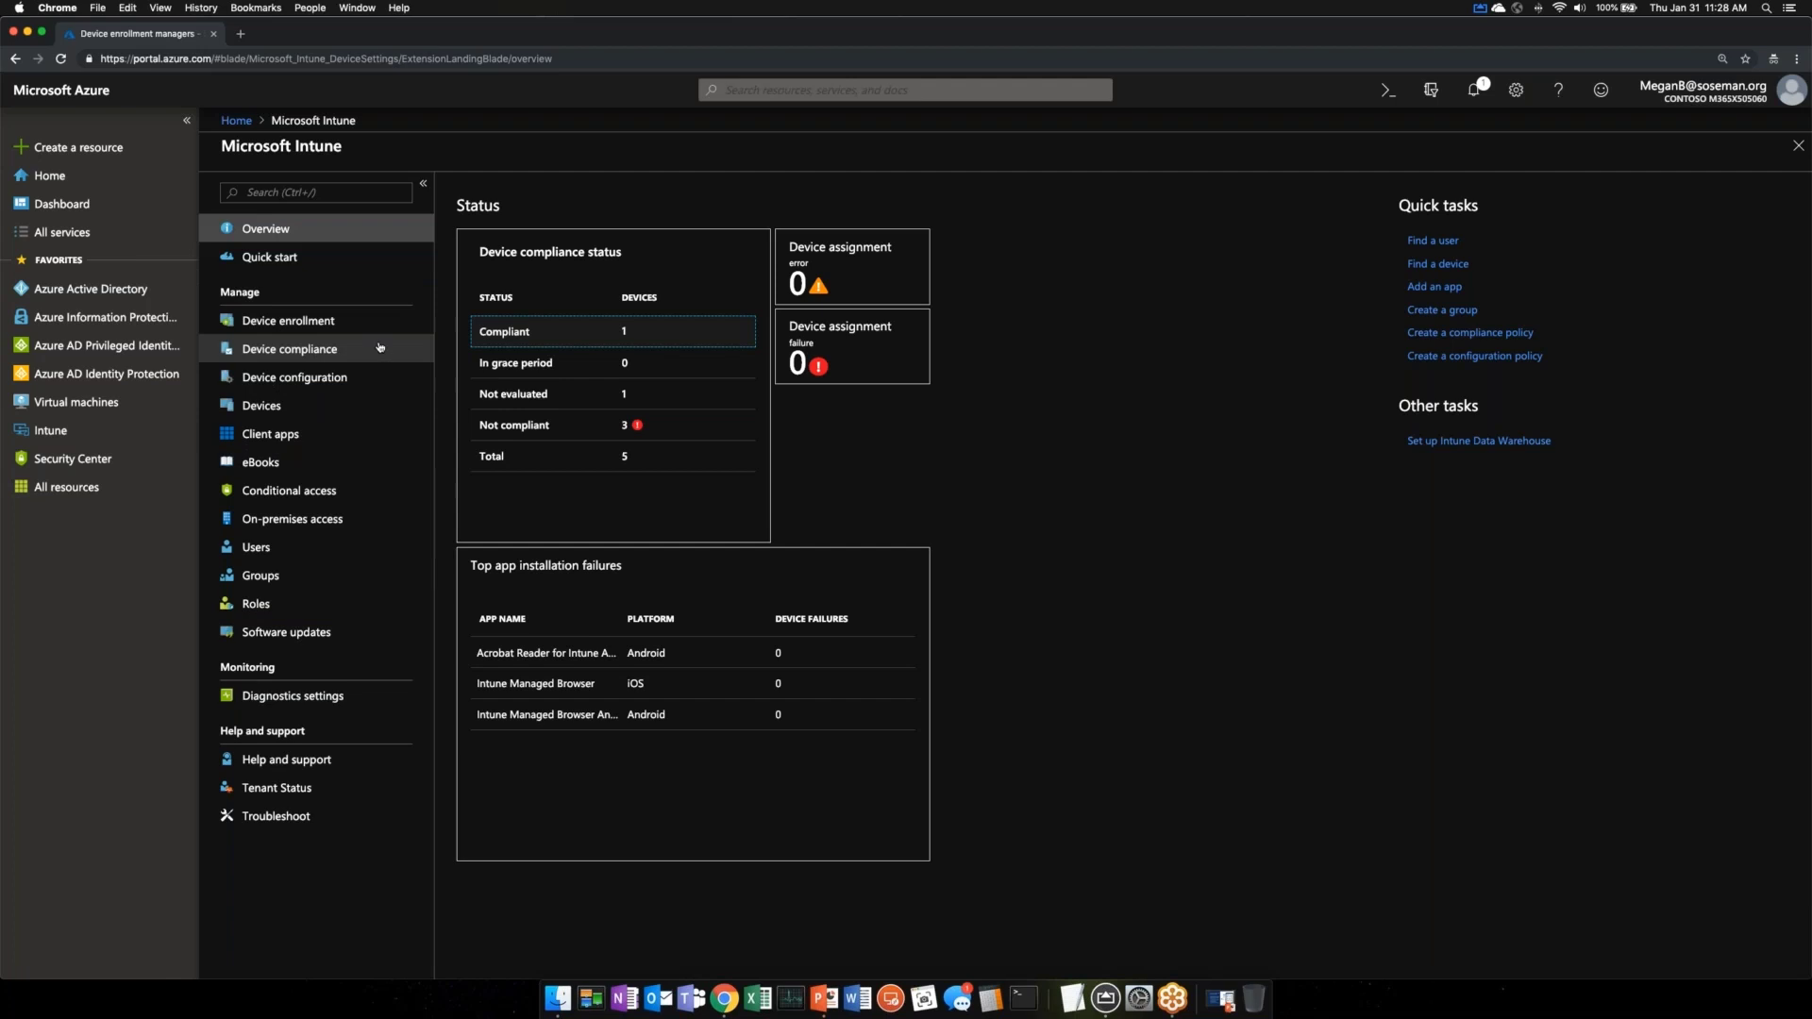
{"action": "left_click", "coordinate": [347, 435]}
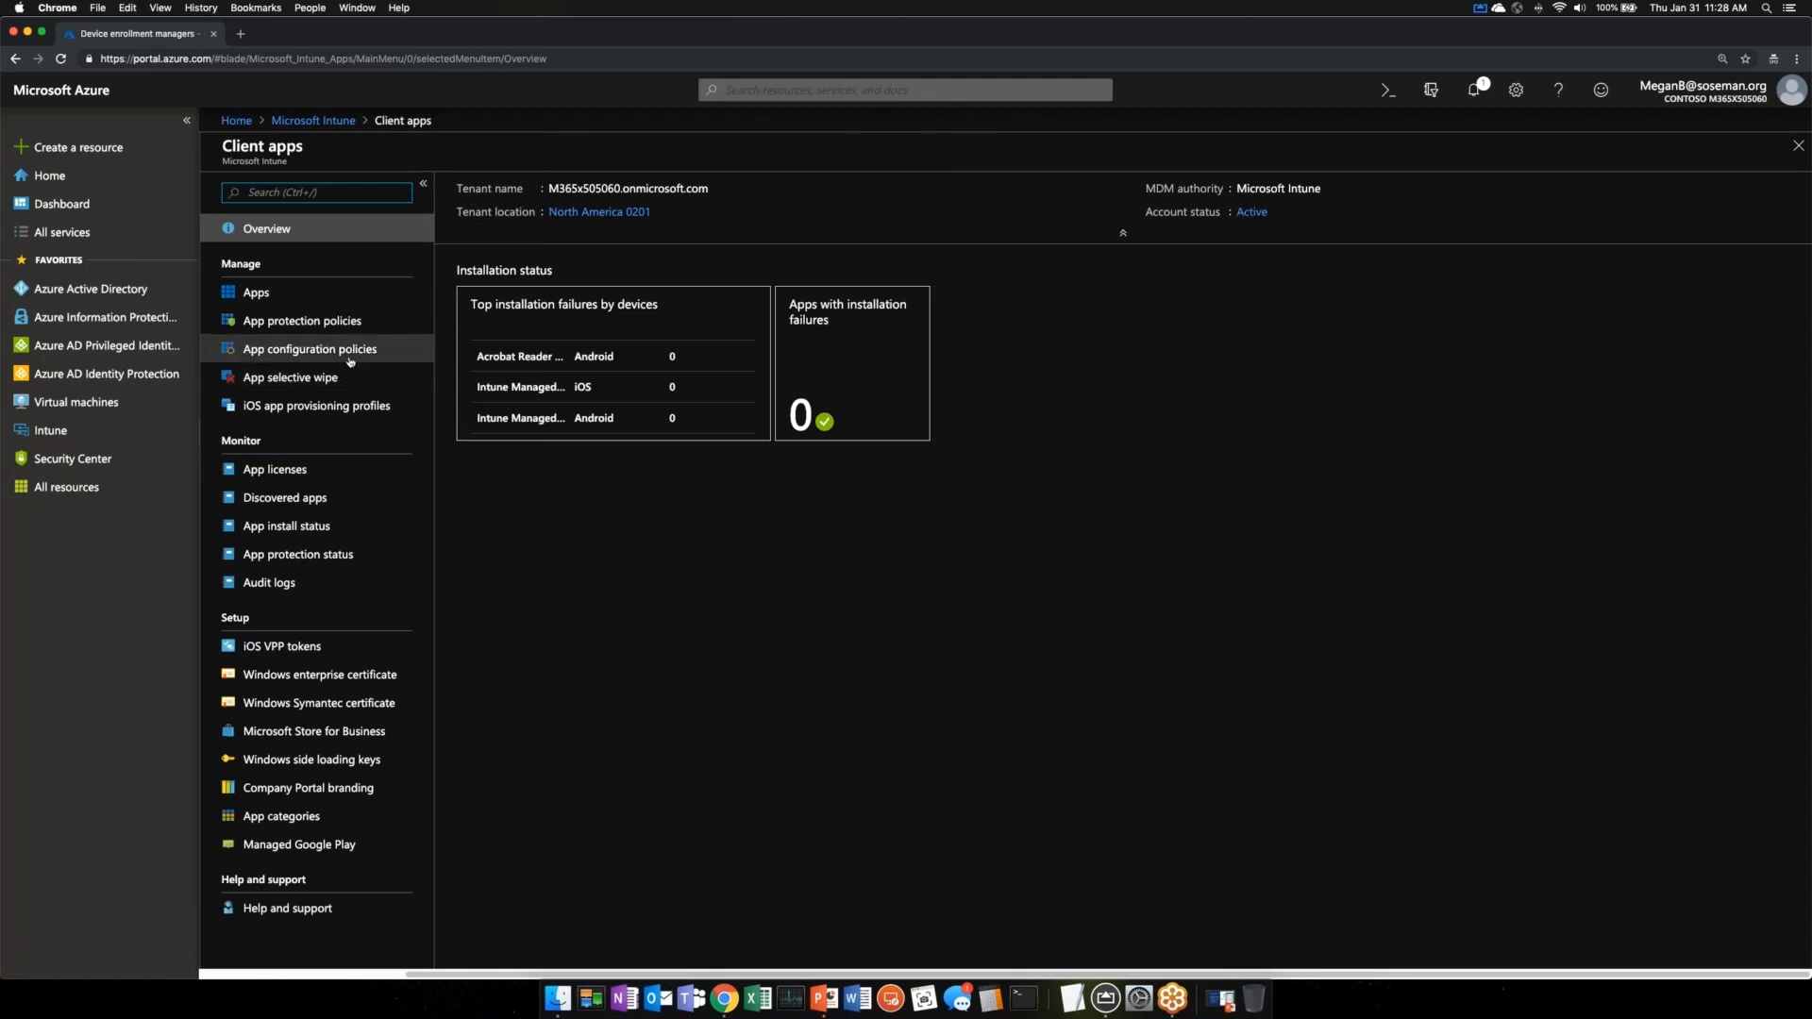
- Check which apps the Microsoft Teams iOS app protection policy targets, then view its Properties
{"action": "left_click", "coordinate": [374, 326]}
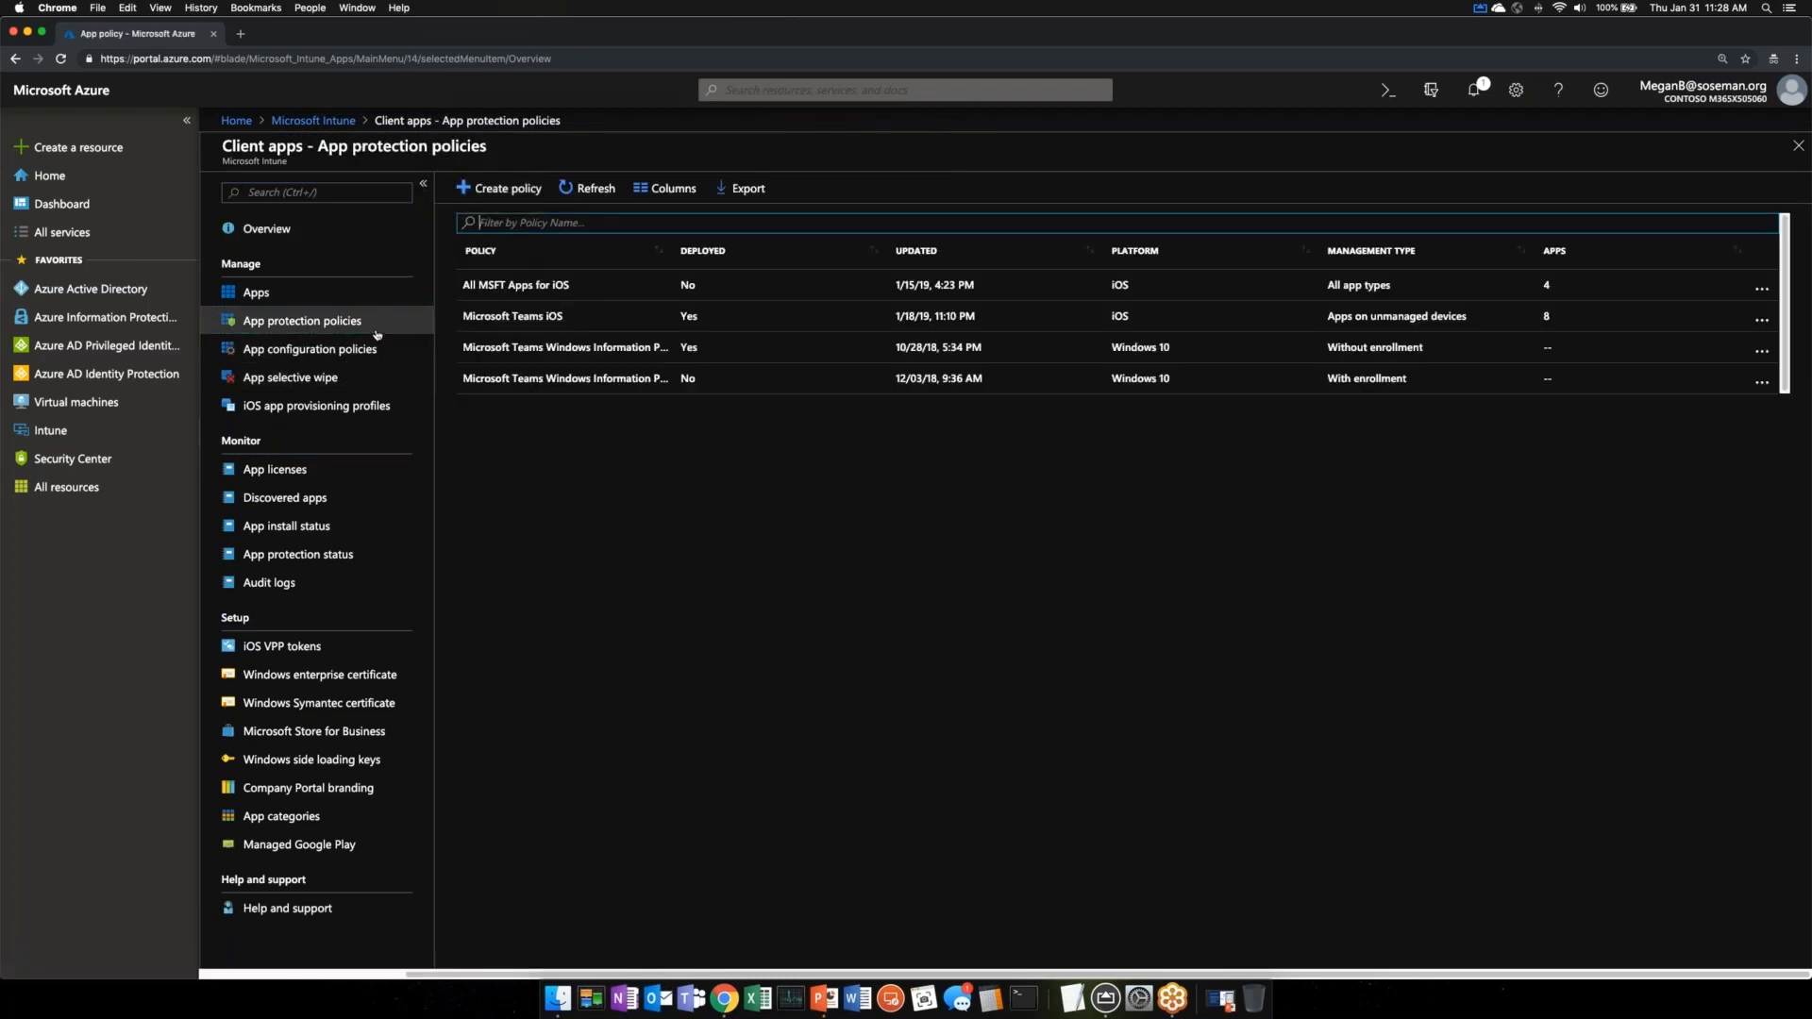
{"action": "left_click", "coordinate": [783, 327]}
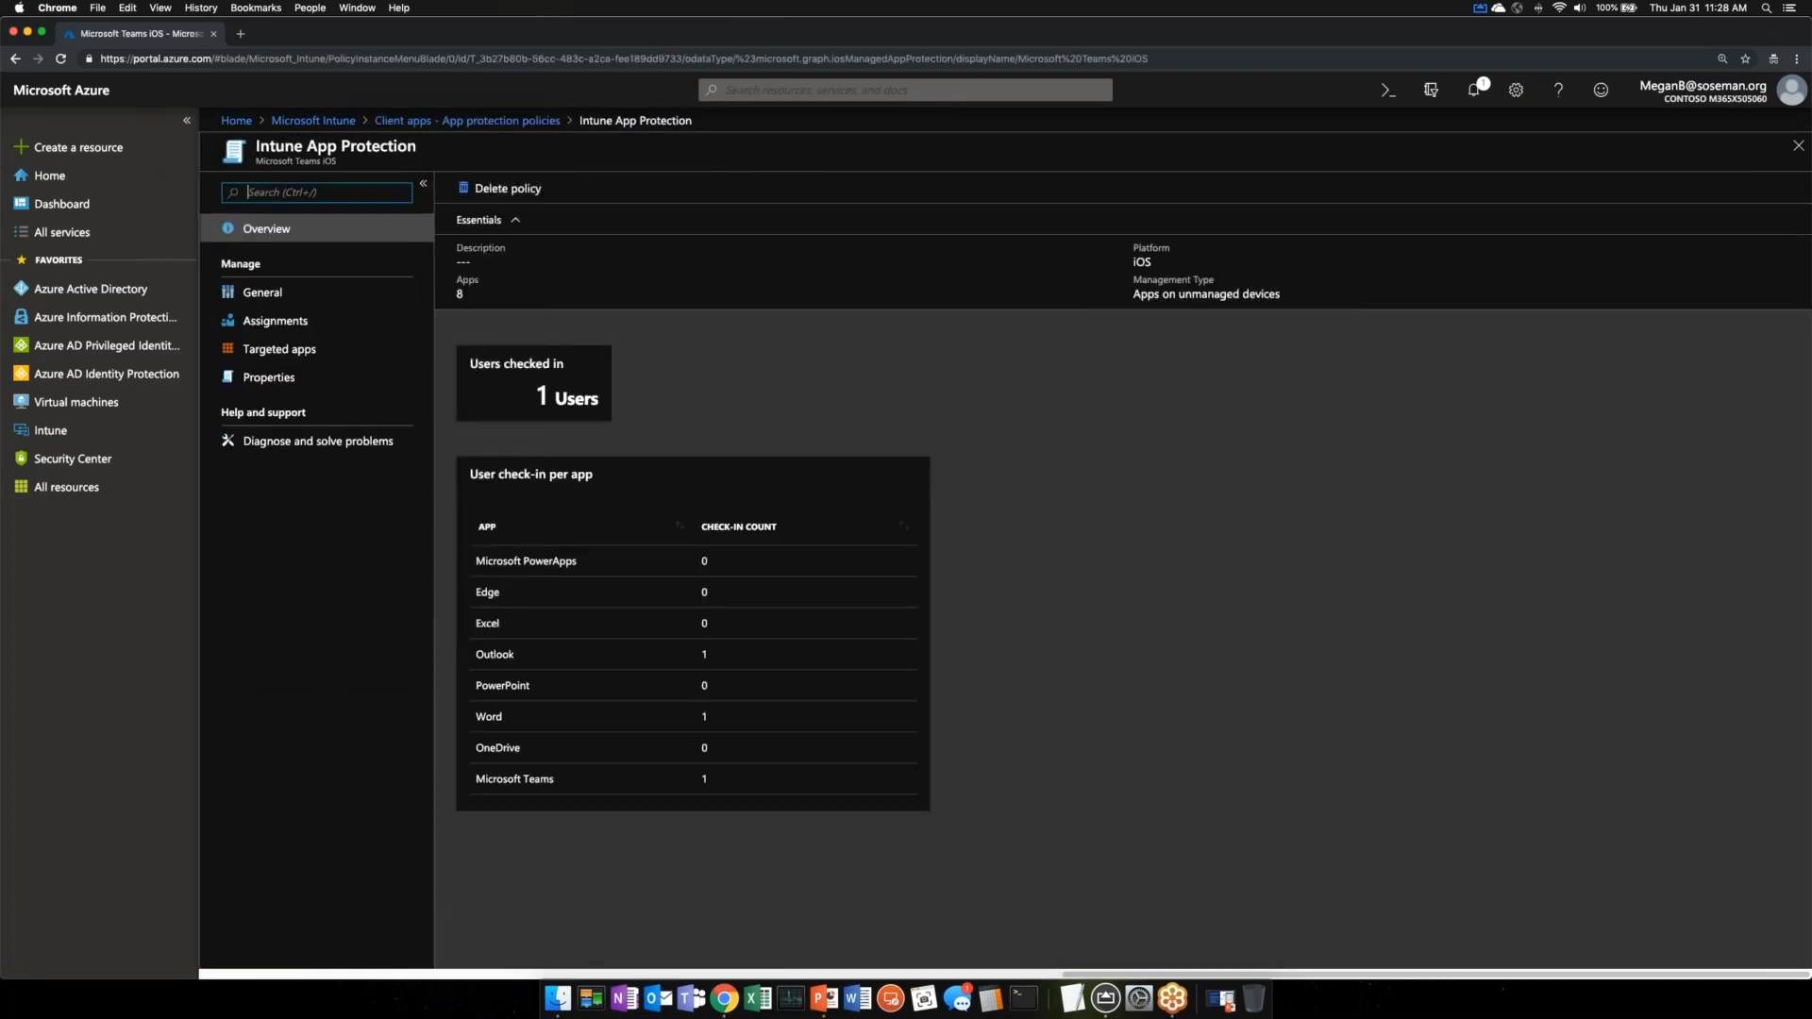
{"action": "left_click", "coordinate": [331, 359]}
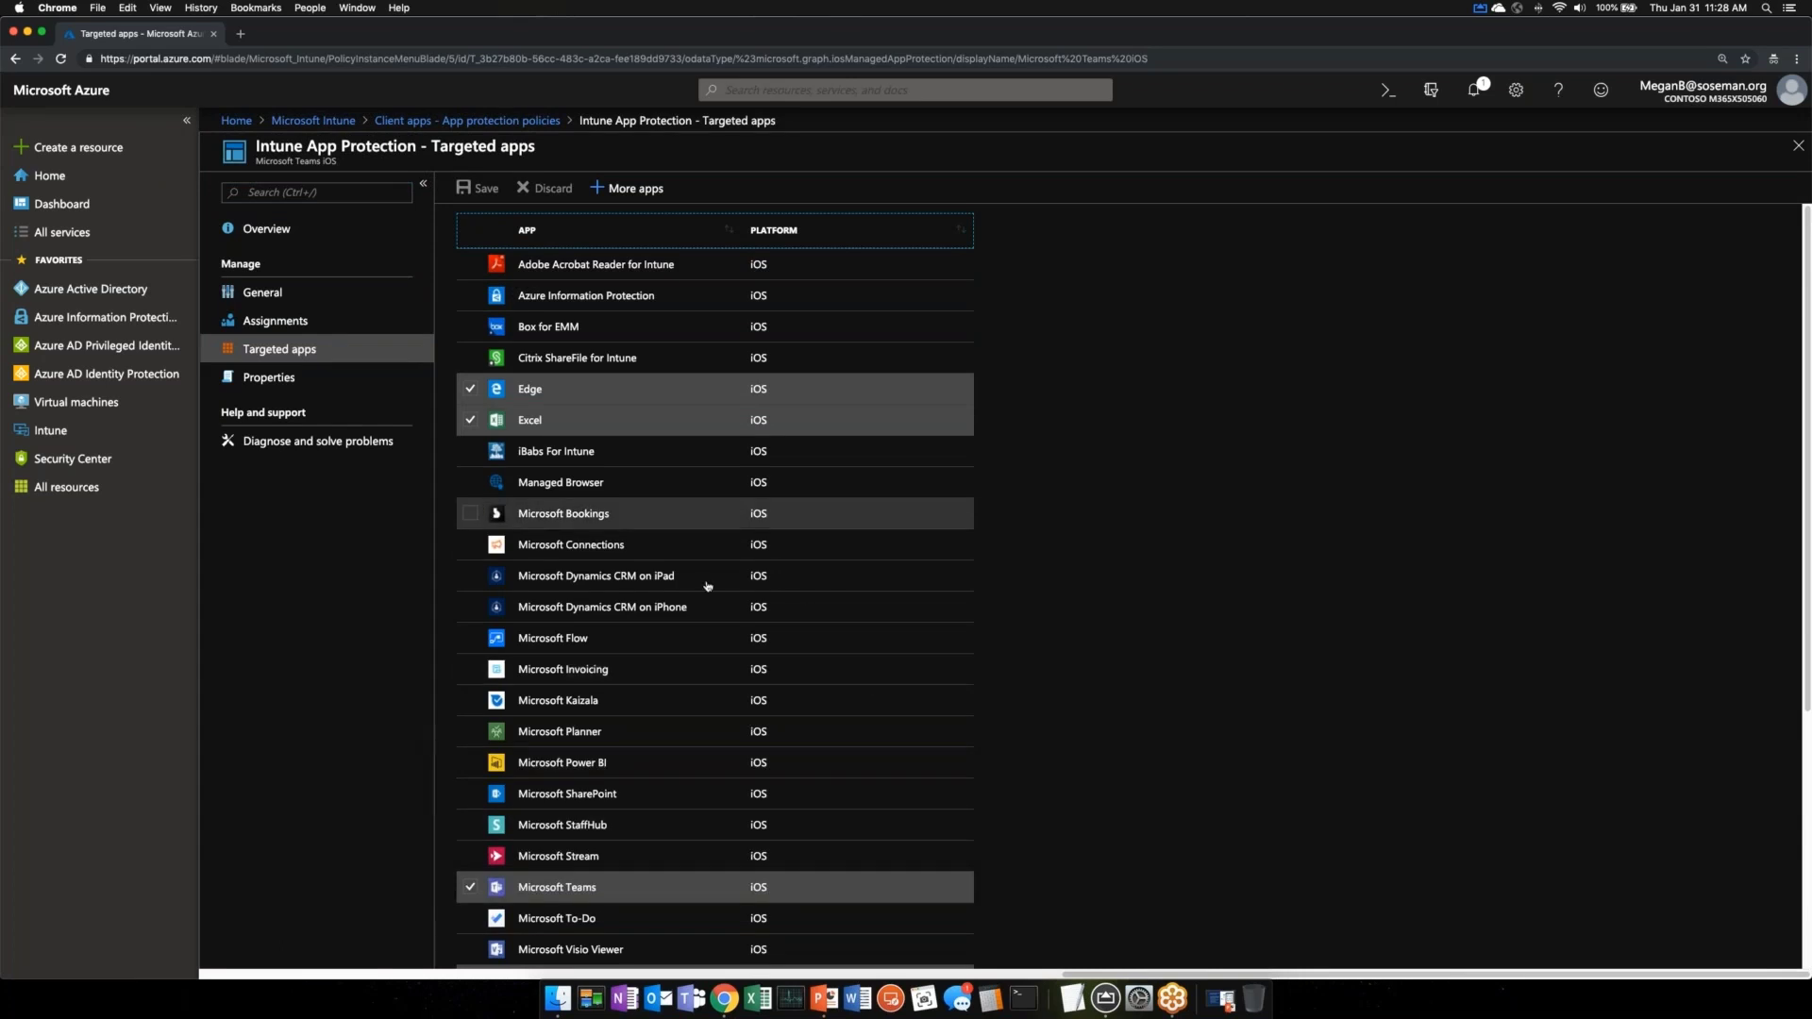
{"action": "scroll", "coordinate": [761, 741], "scroll_direction": "down", "scroll_amount": 1}
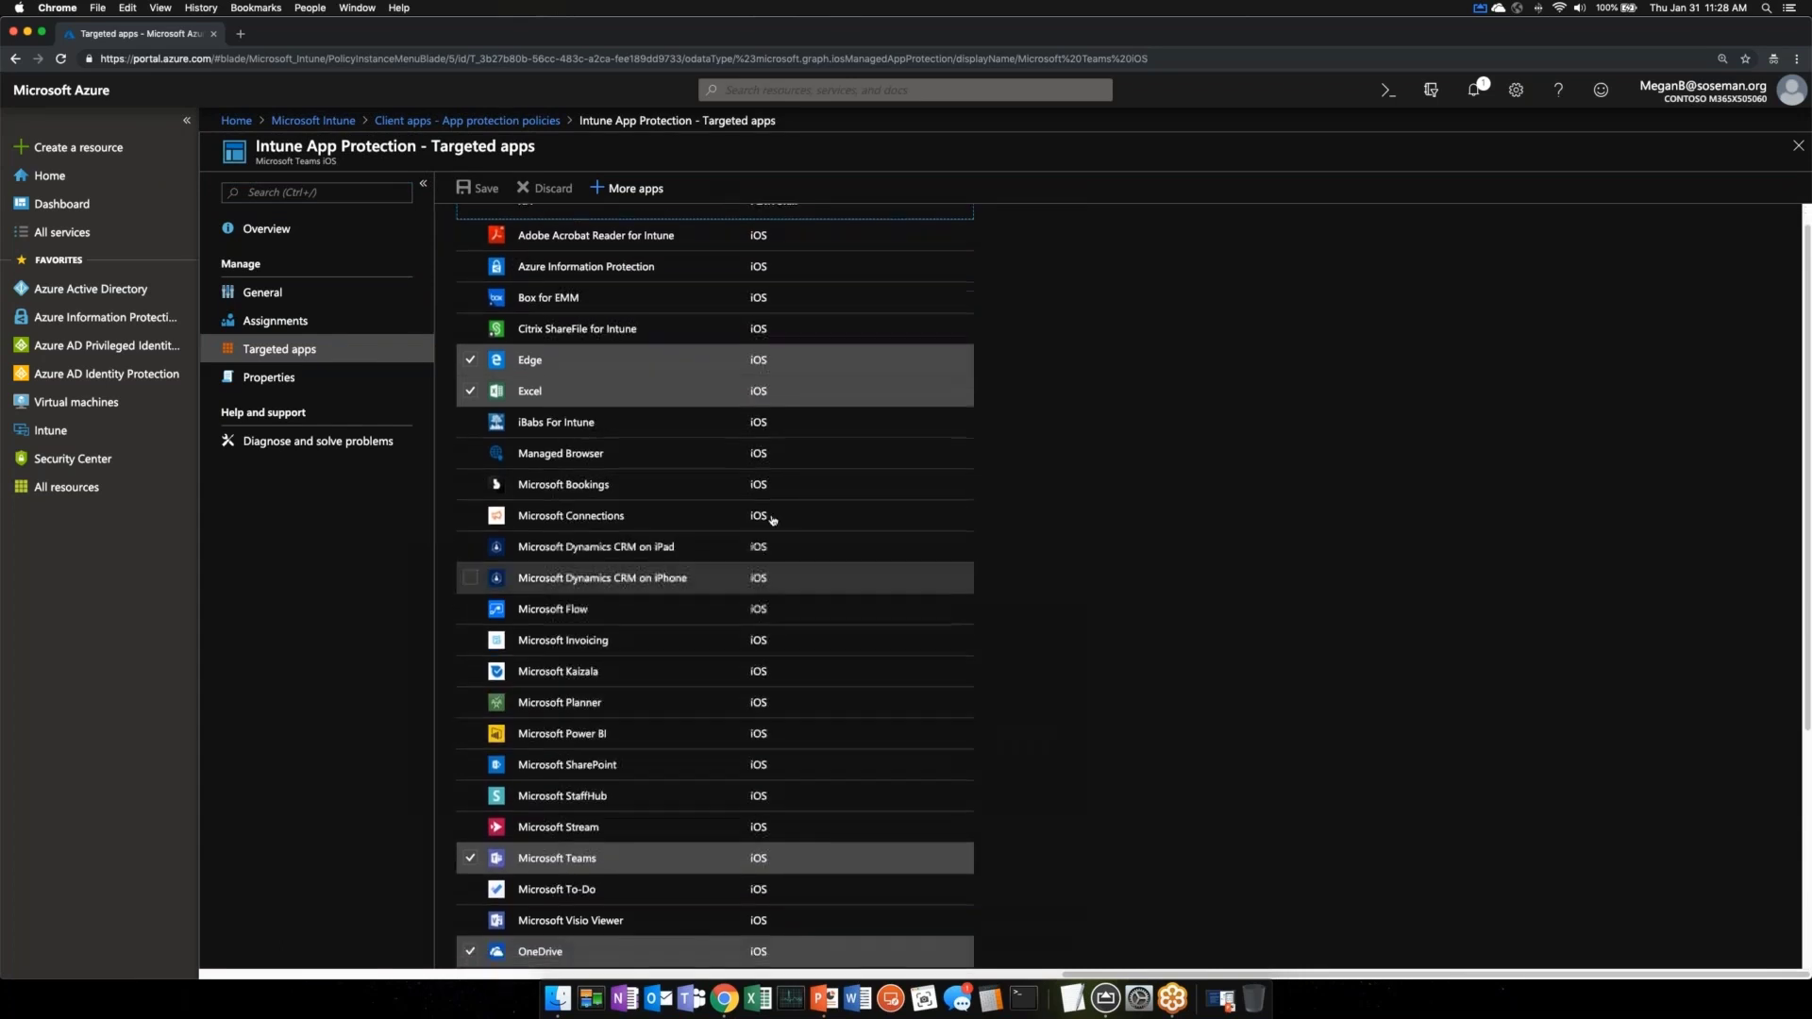
{"action": "scroll", "coordinate": [796, 730], "scroll_direction": "down", "scroll_amount": 10}
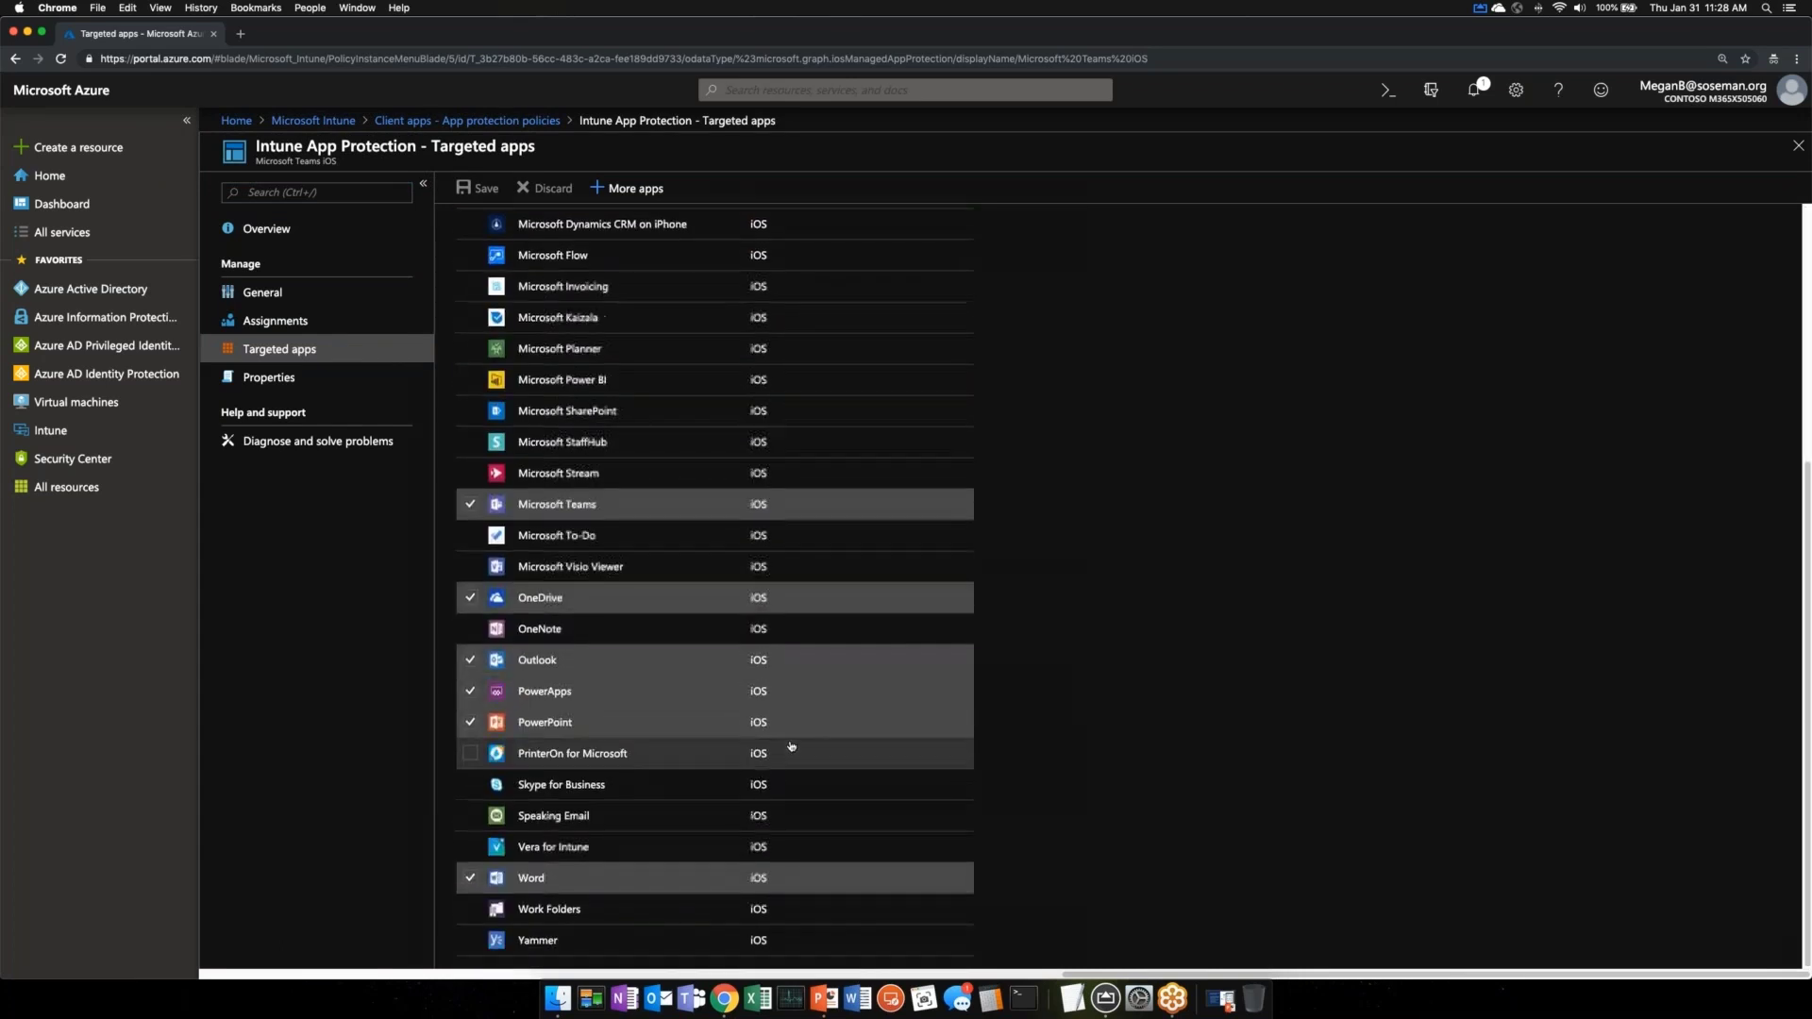
{"action": "scroll", "coordinate": [791, 746], "scroll_direction": "up", "scroll_amount": 11}
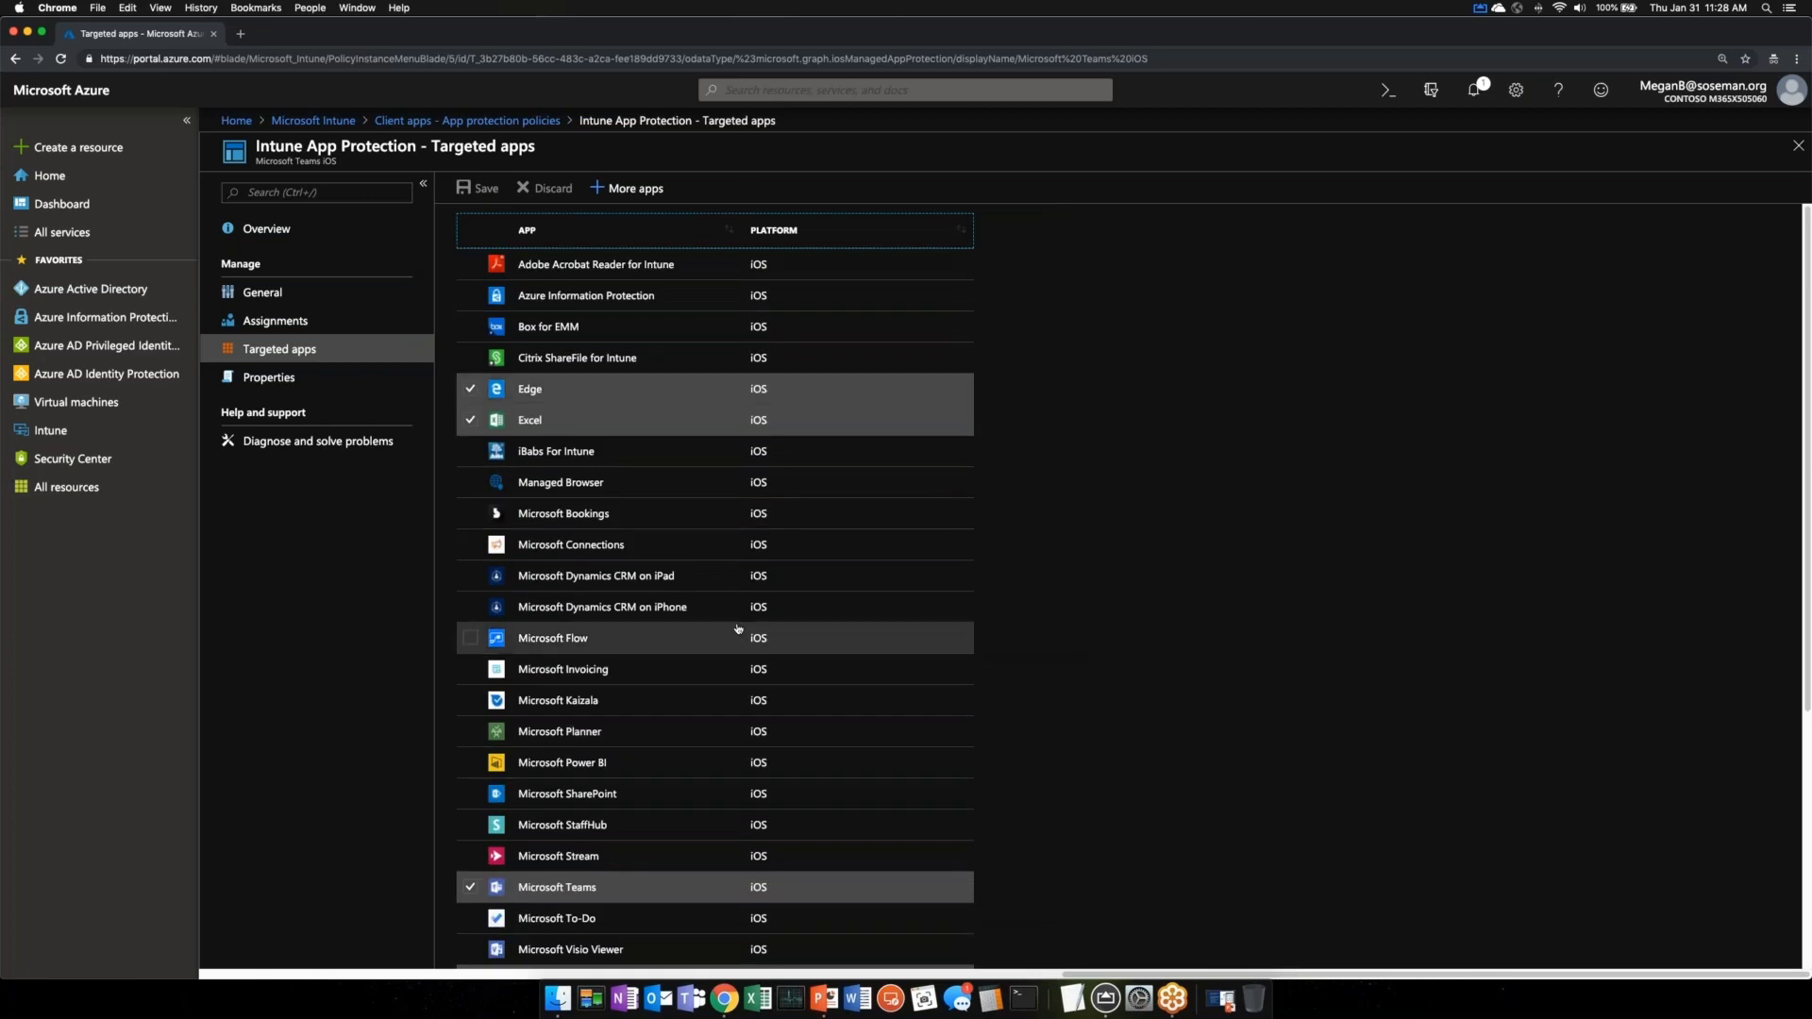
{"action": "left_click", "coordinate": [280, 376]}
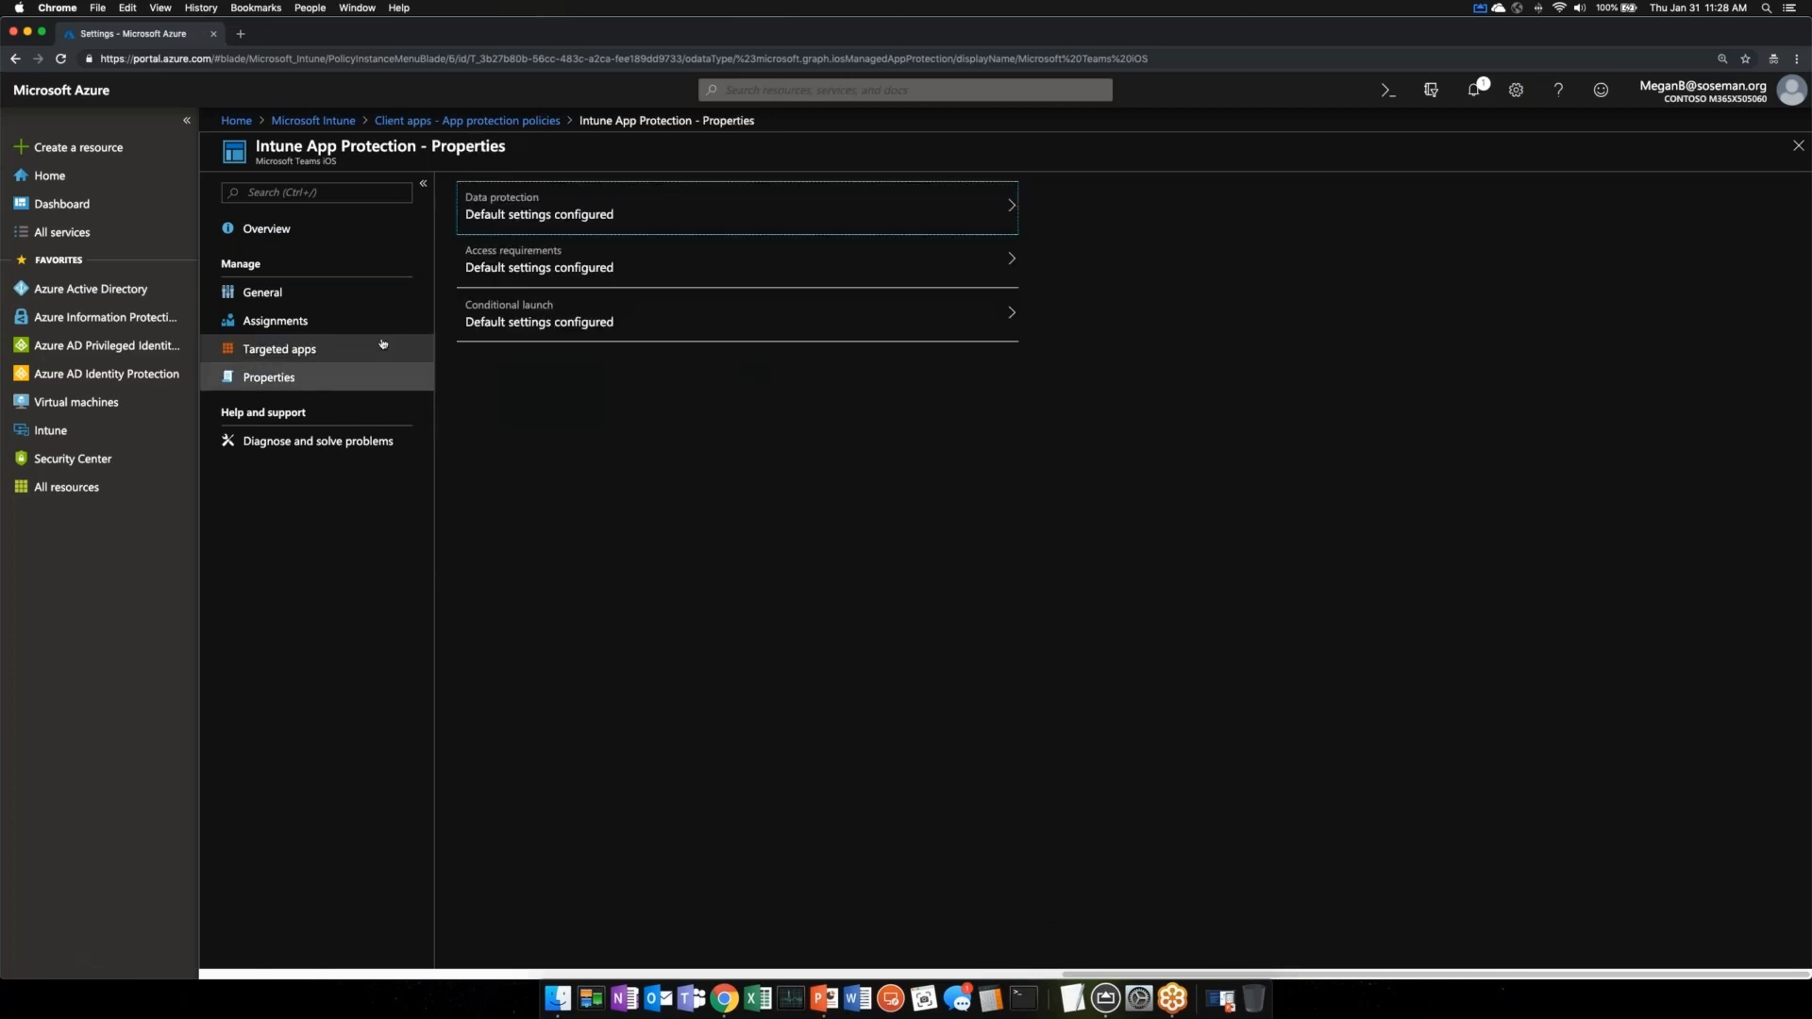
- Review the Teams iOS policy's Data protection and Access requirements, then view its sg-Sales and Marketing assignment
{"action": "left_click", "coordinate": [630, 213]}
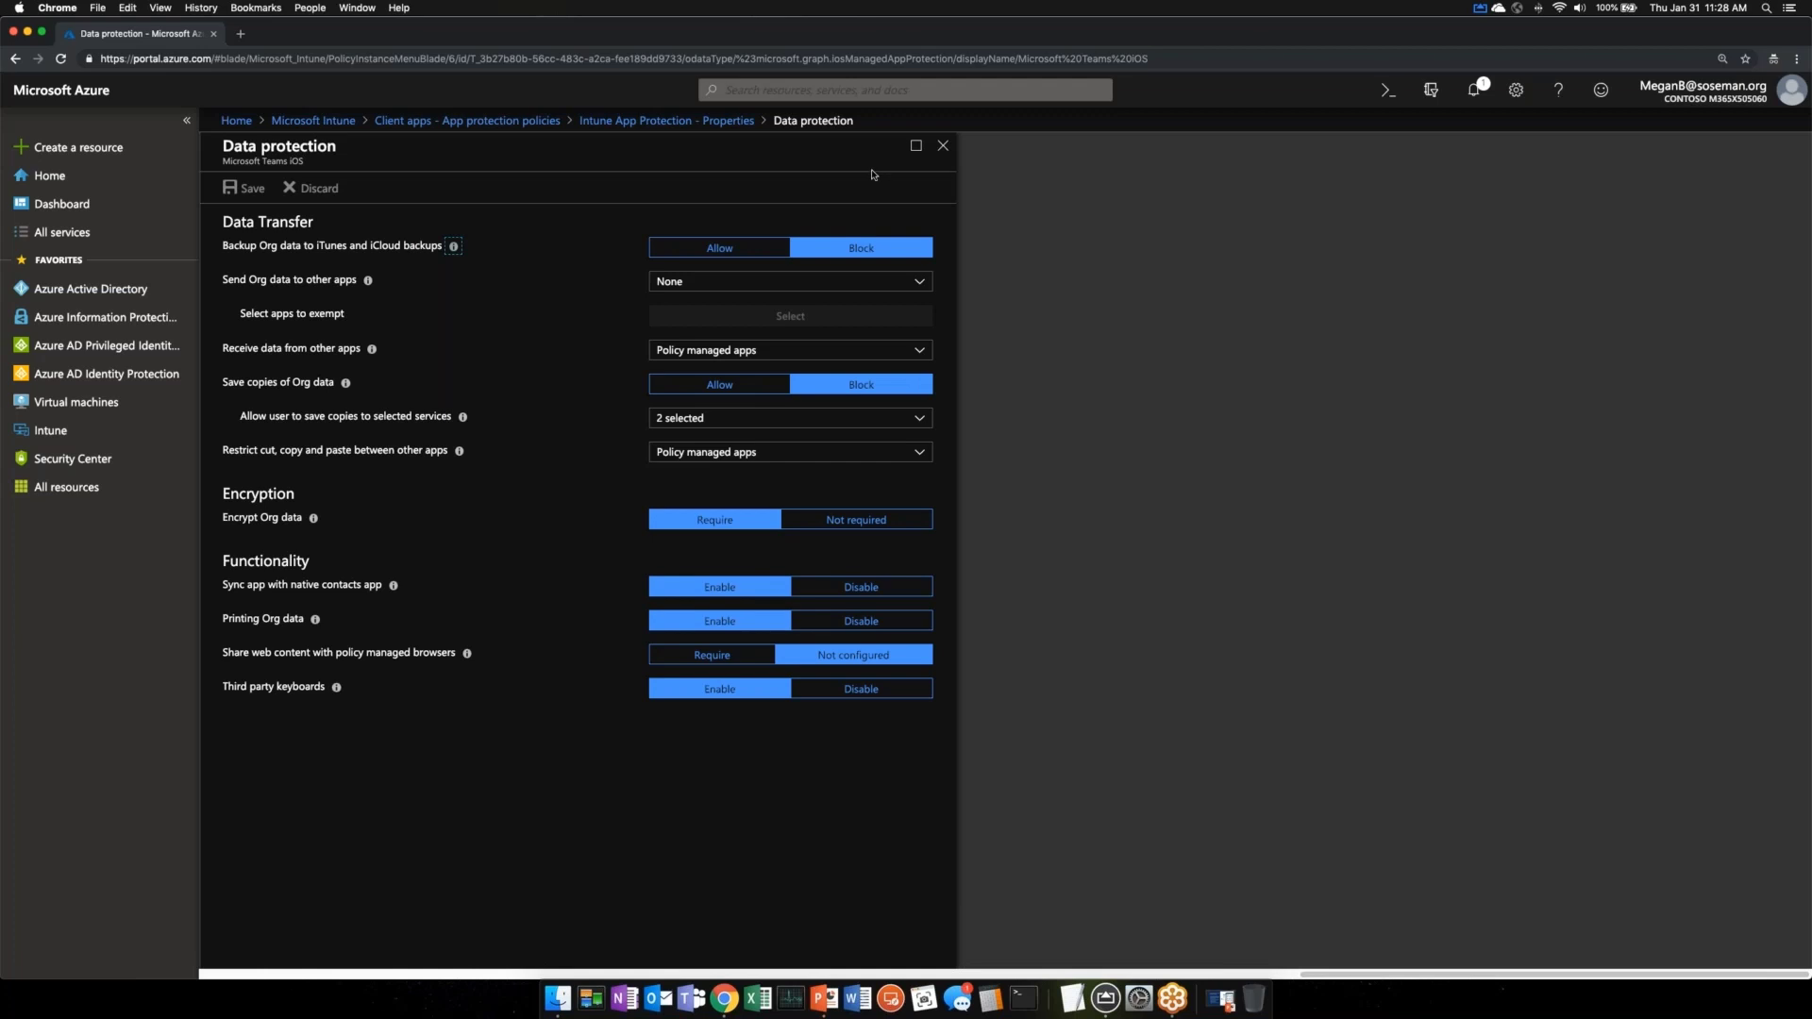
{"action": "left_click", "coordinate": [942, 145]}
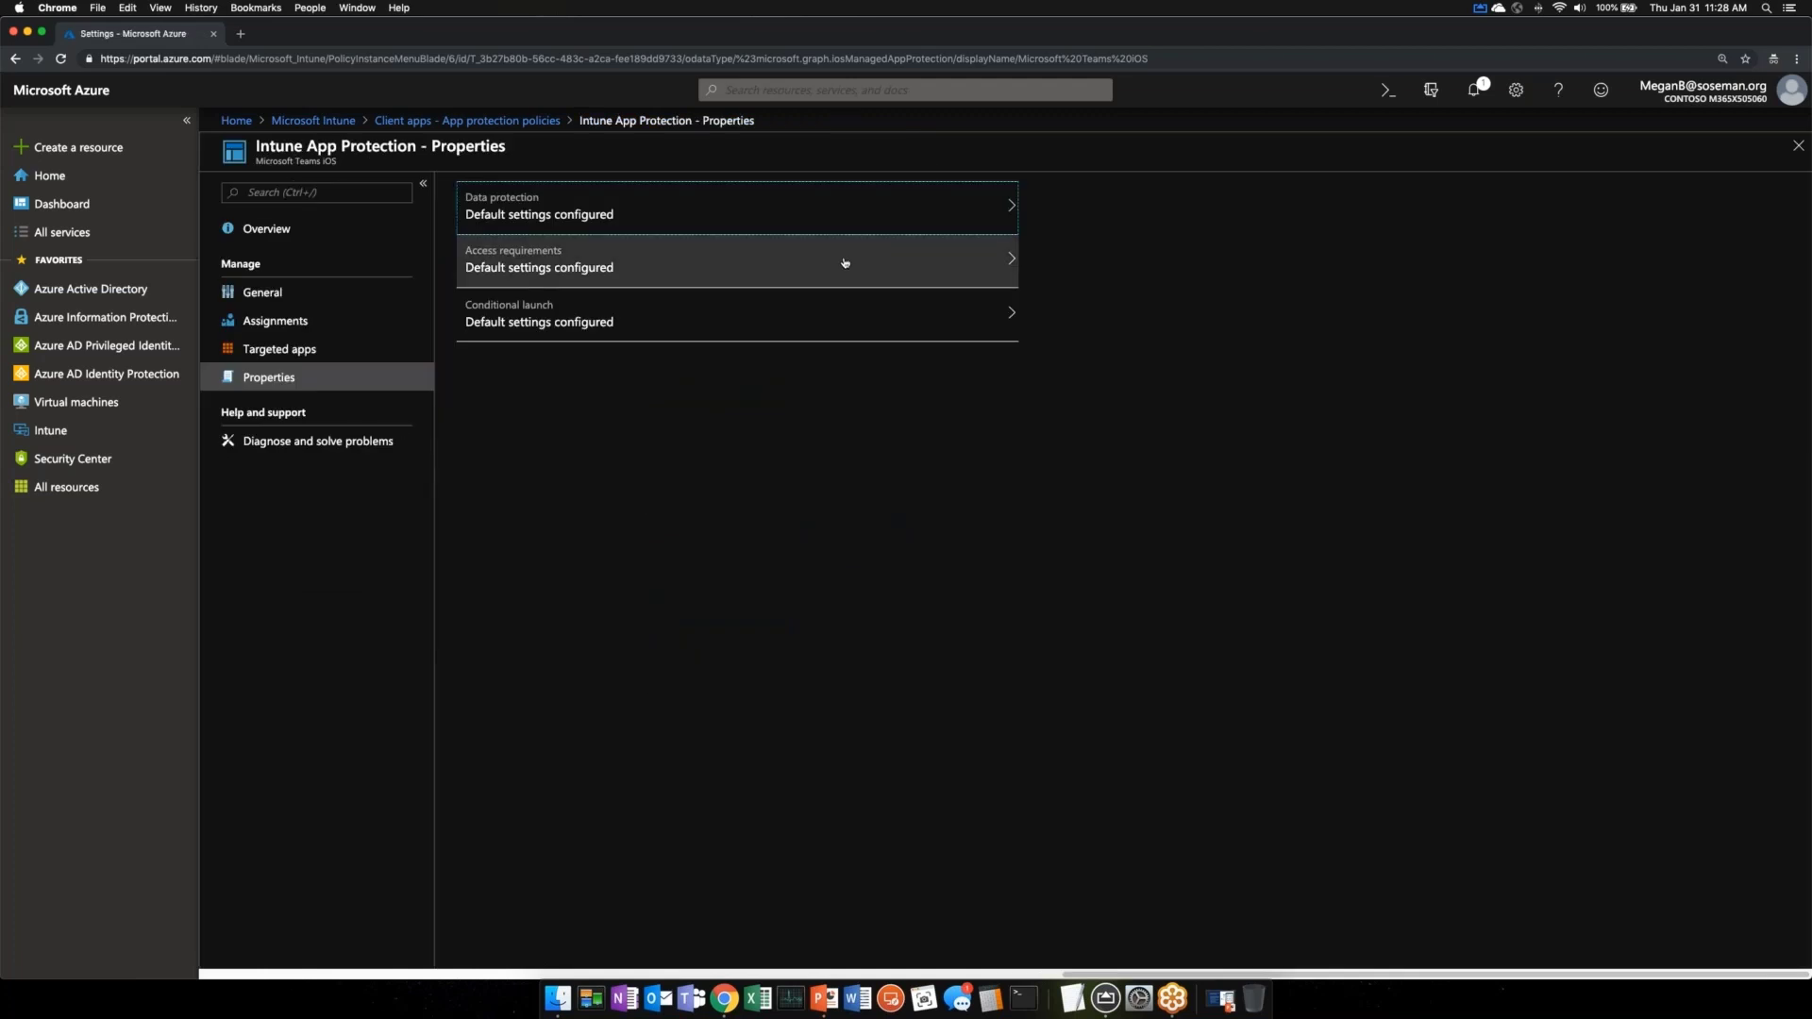
{"action": "left_click", "coordinate": [841, 263]}
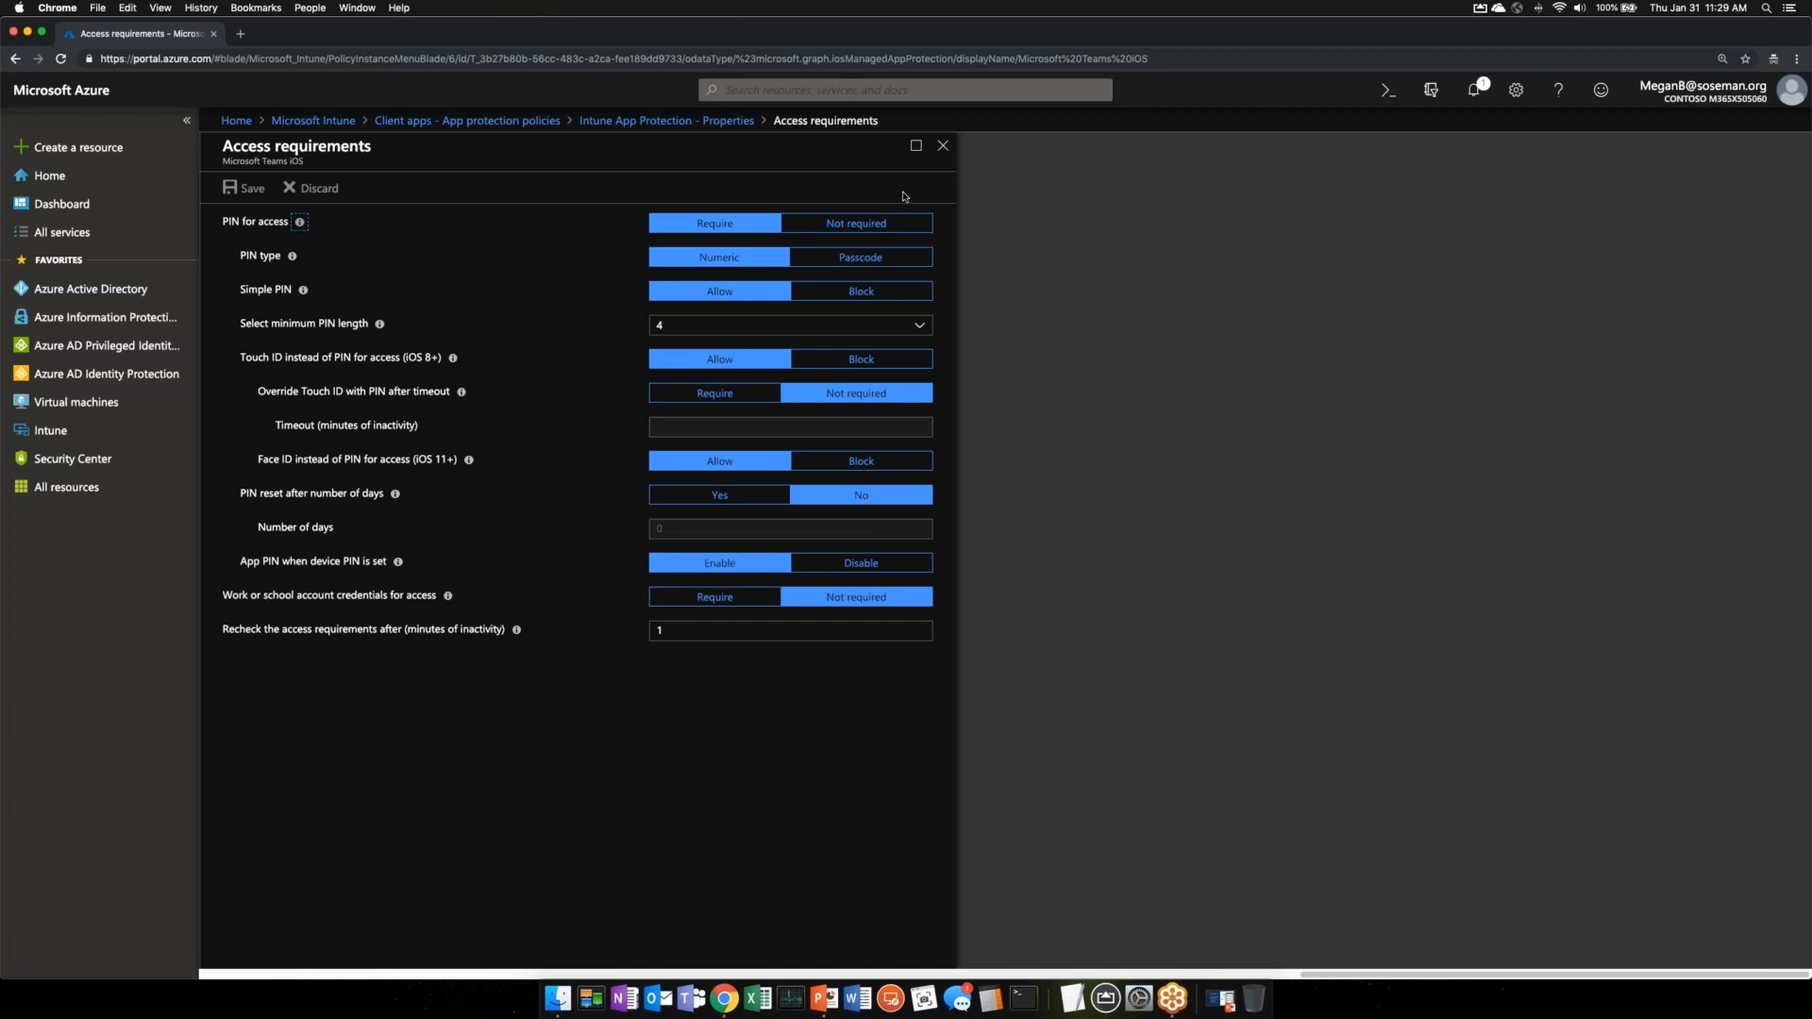
{"action": "left_click", "coordinate": [943, 145]}
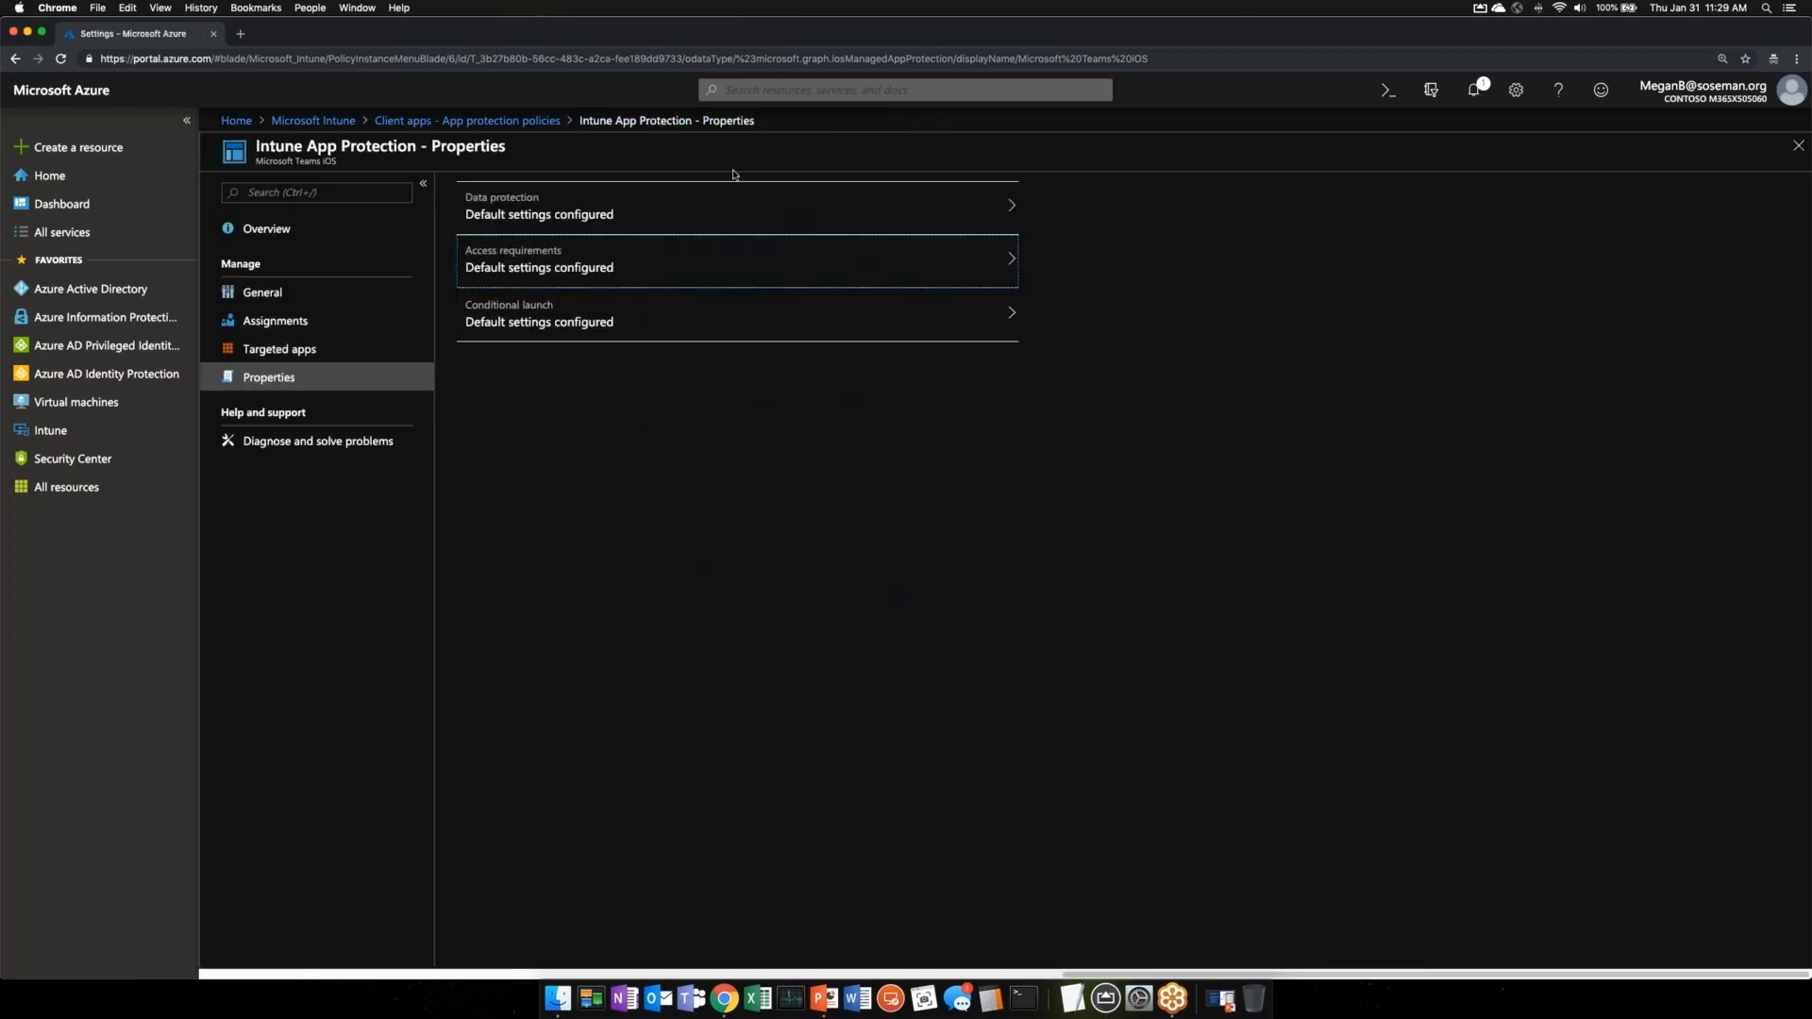
{"action": "left_click", "coordinate": [297, 327]}
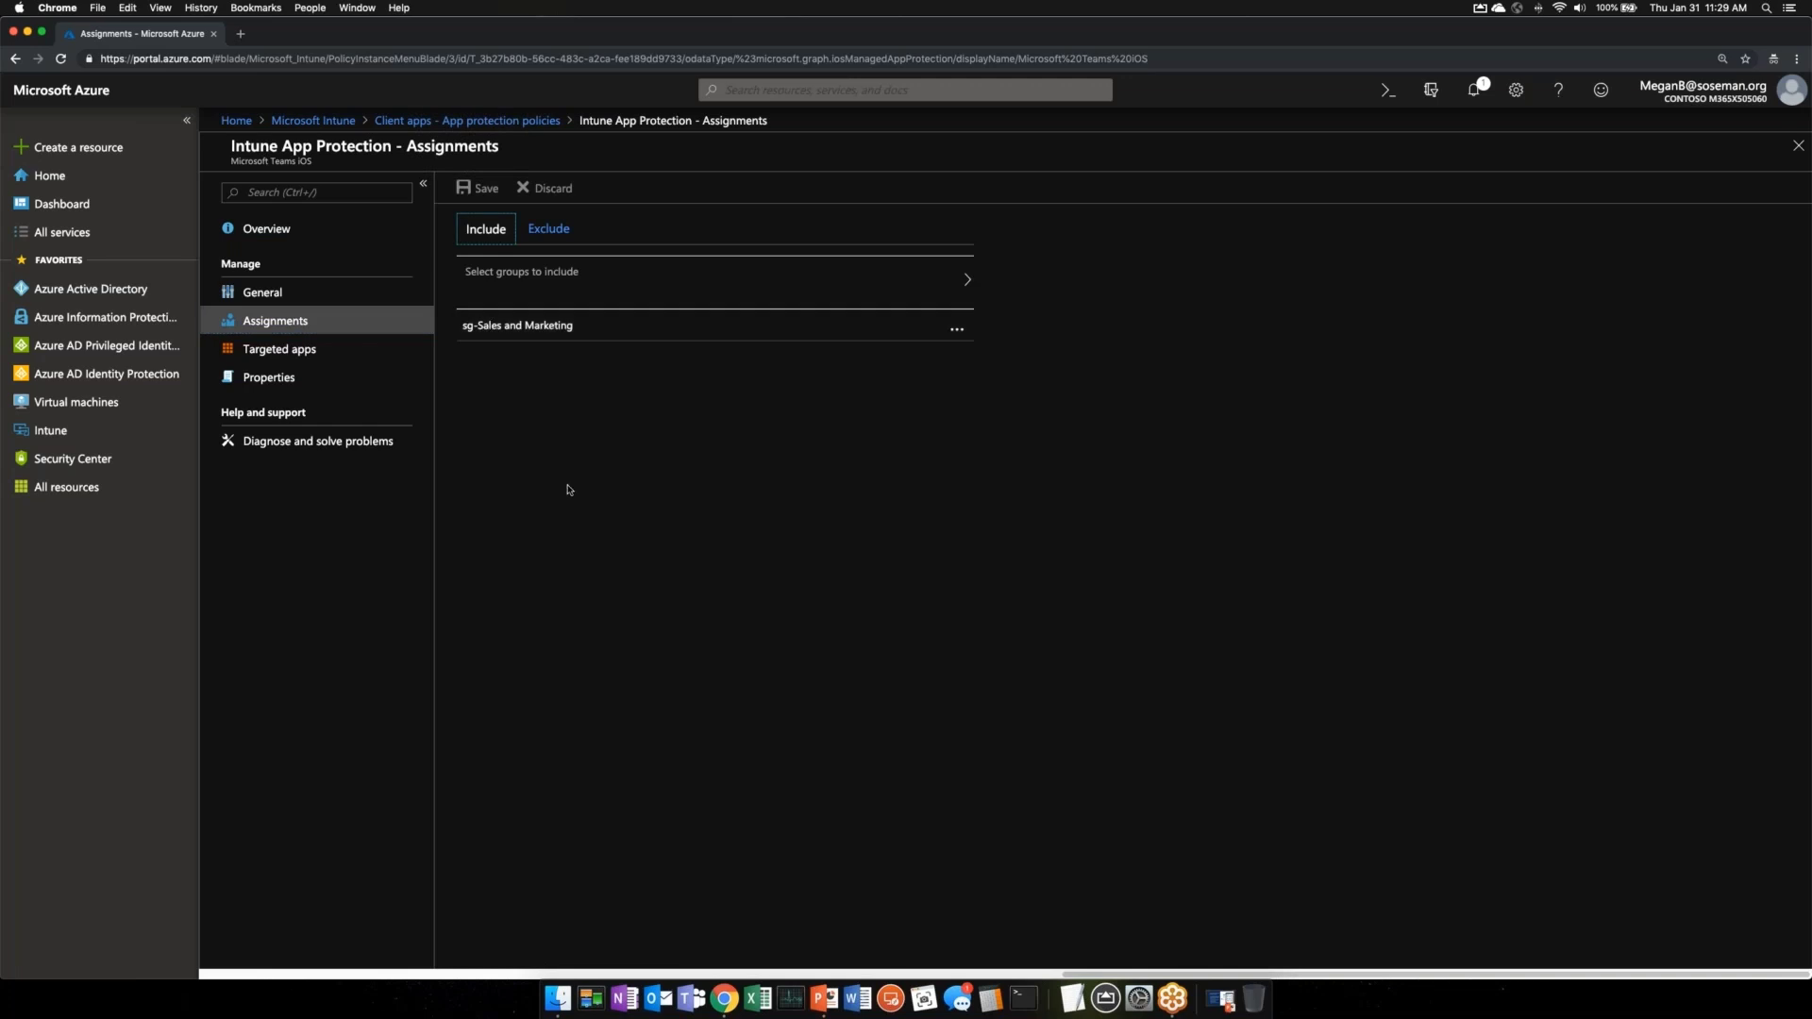
- Go from the Intune overview to Device configuration and list its five profiles
{"action": "left_click", "coordinate": [313, 121]}
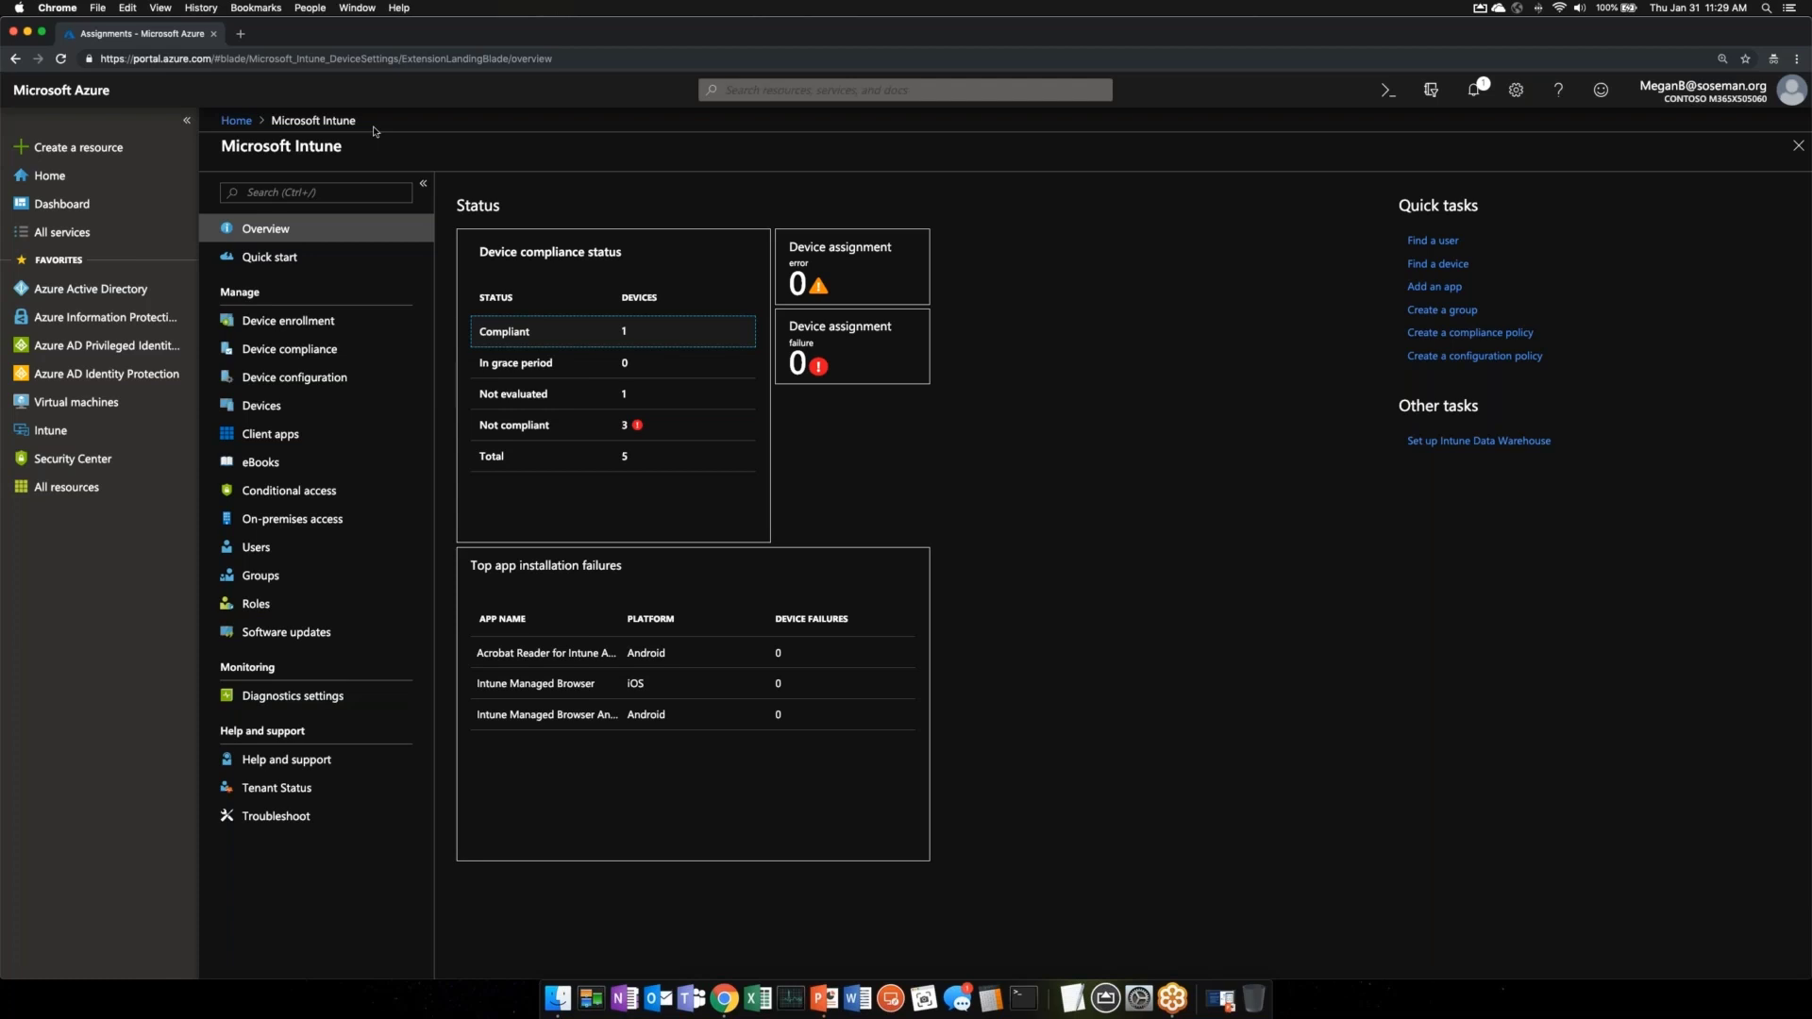
{"action": "left_click", "coordinate": [332, 378]}
{"action": "left_click", "coordinate": [288, 291]}
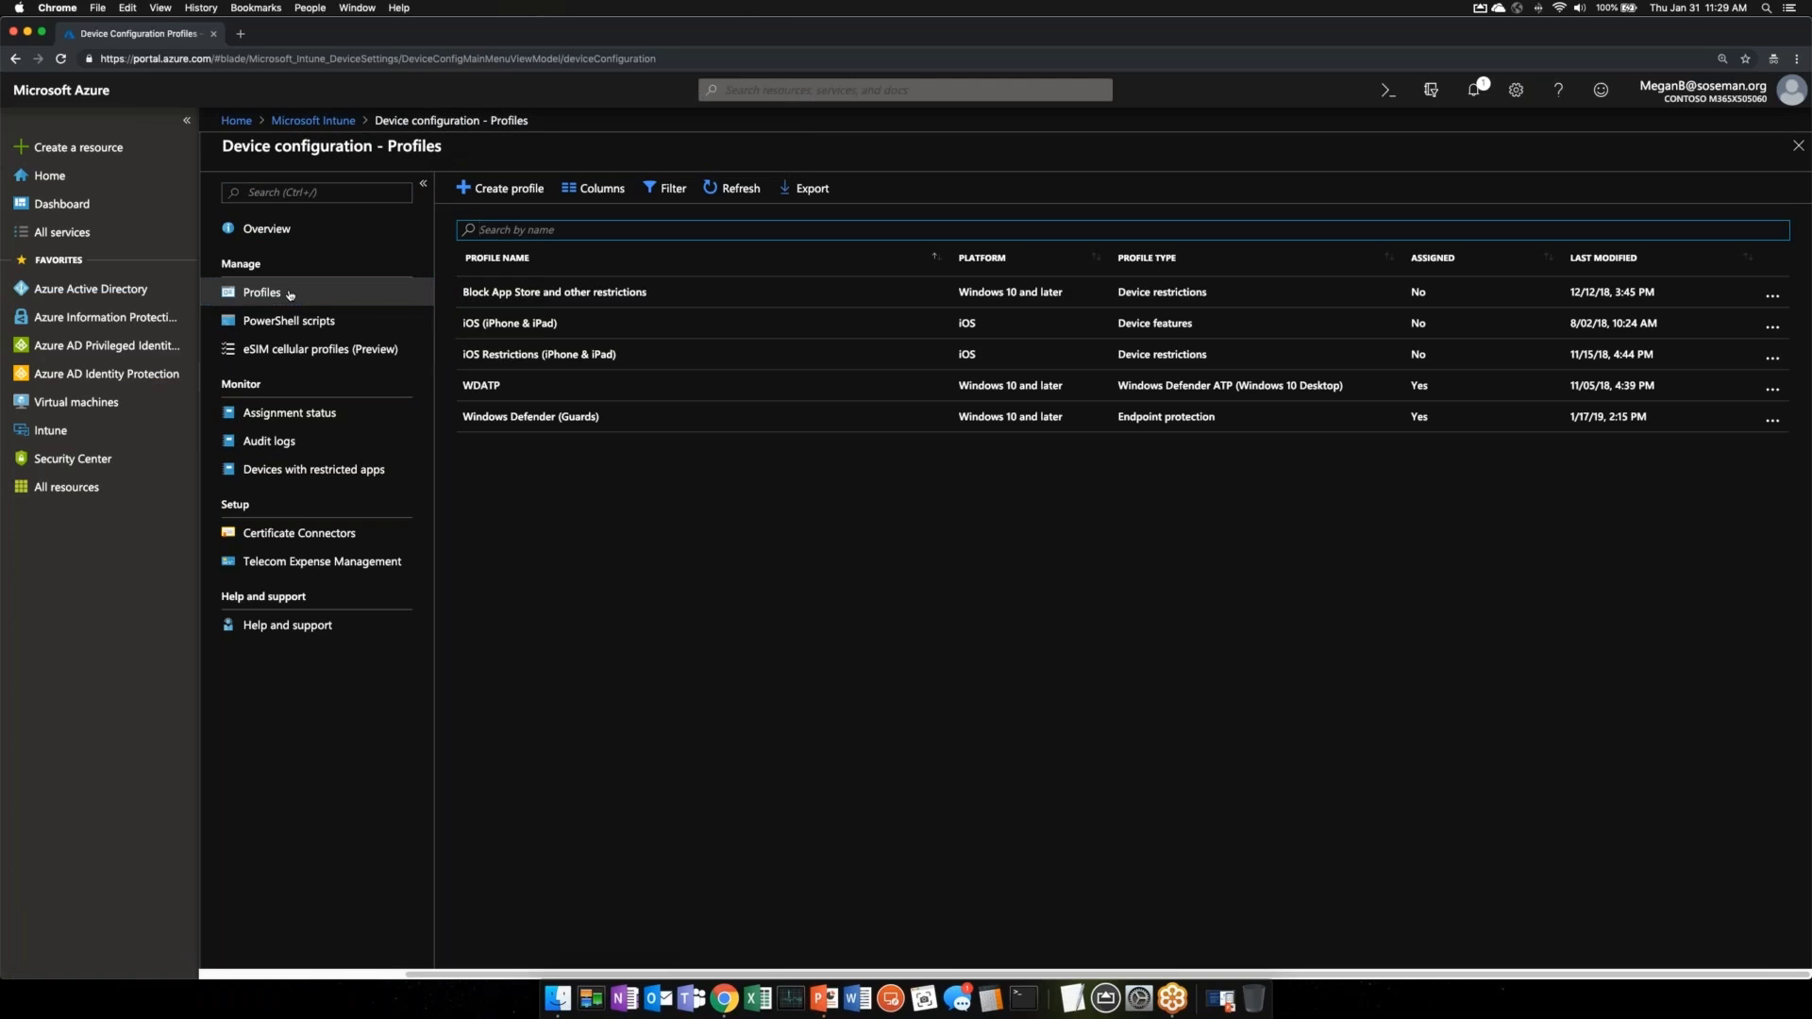
{"action": "left_click", "coordinate": [556, 319]}
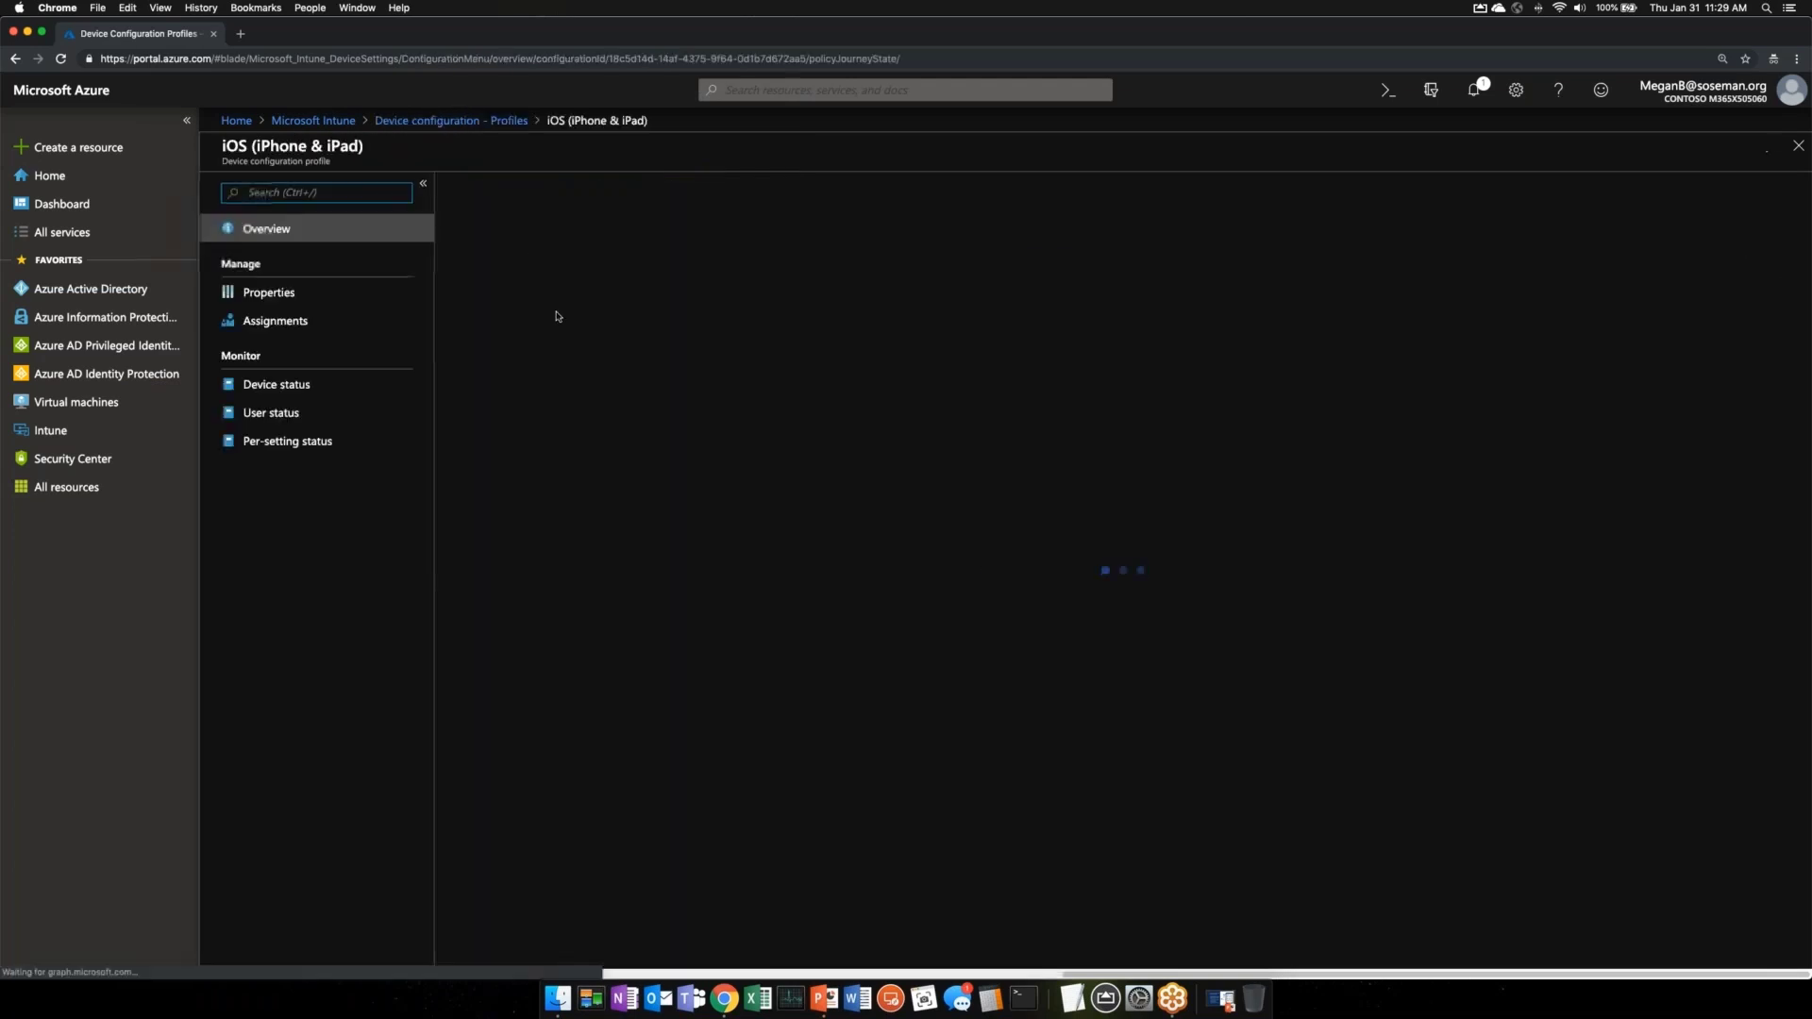
{"action": "left_click", "coordinate": [274, 291]}
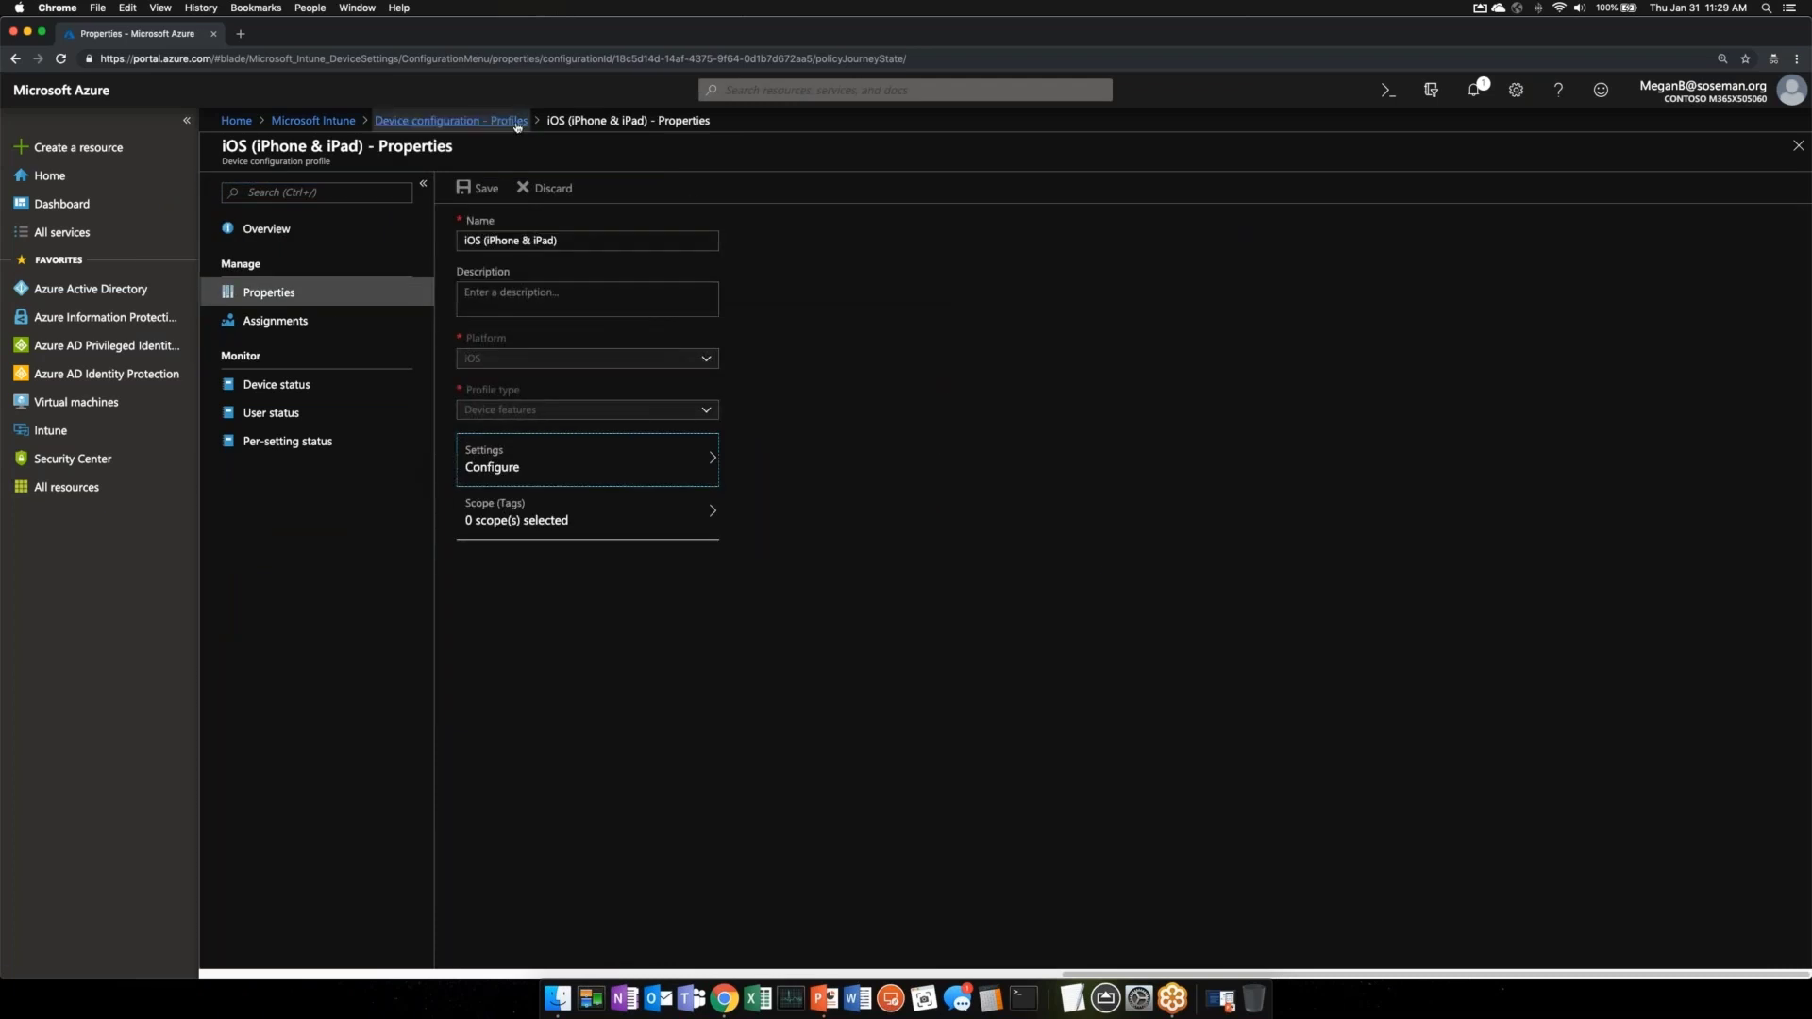
{"action": "left_click", "coordinate": [451, 119]}
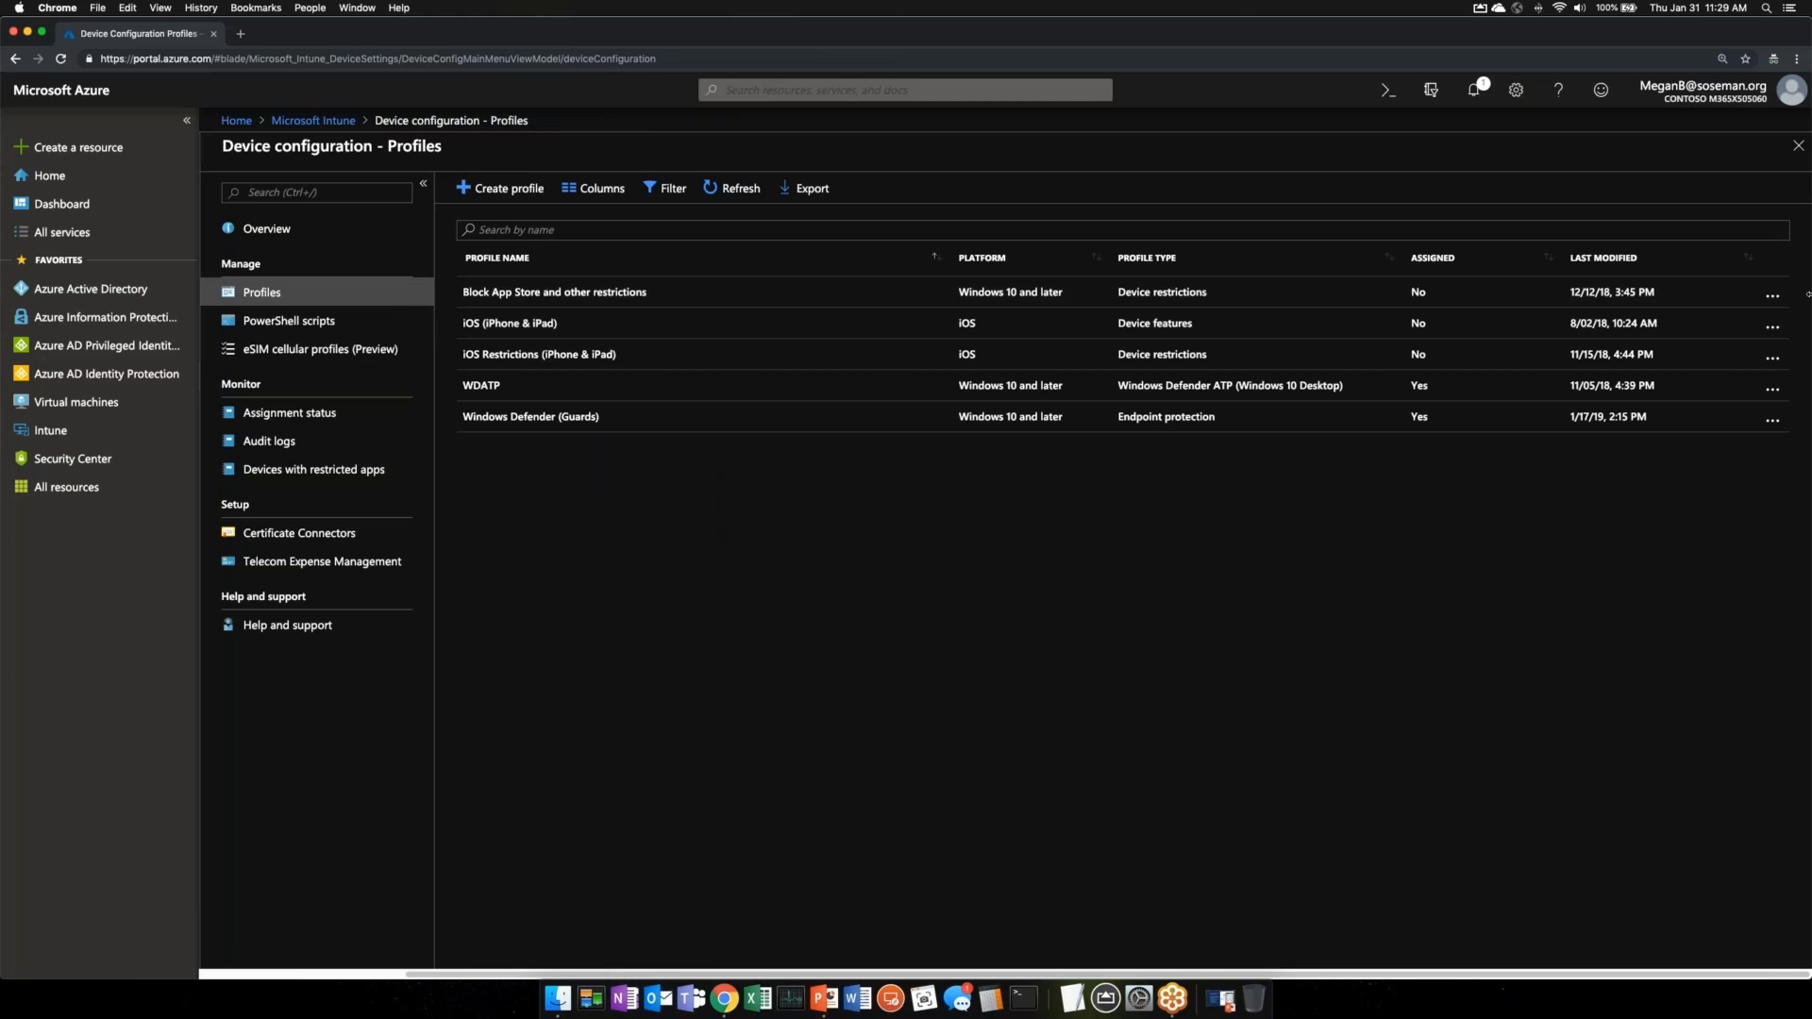
- Create a profile named Test with iOS platform and Device restrictions type, showing its General settings
{"action": "left_click", "coordinate": [500, 188]}
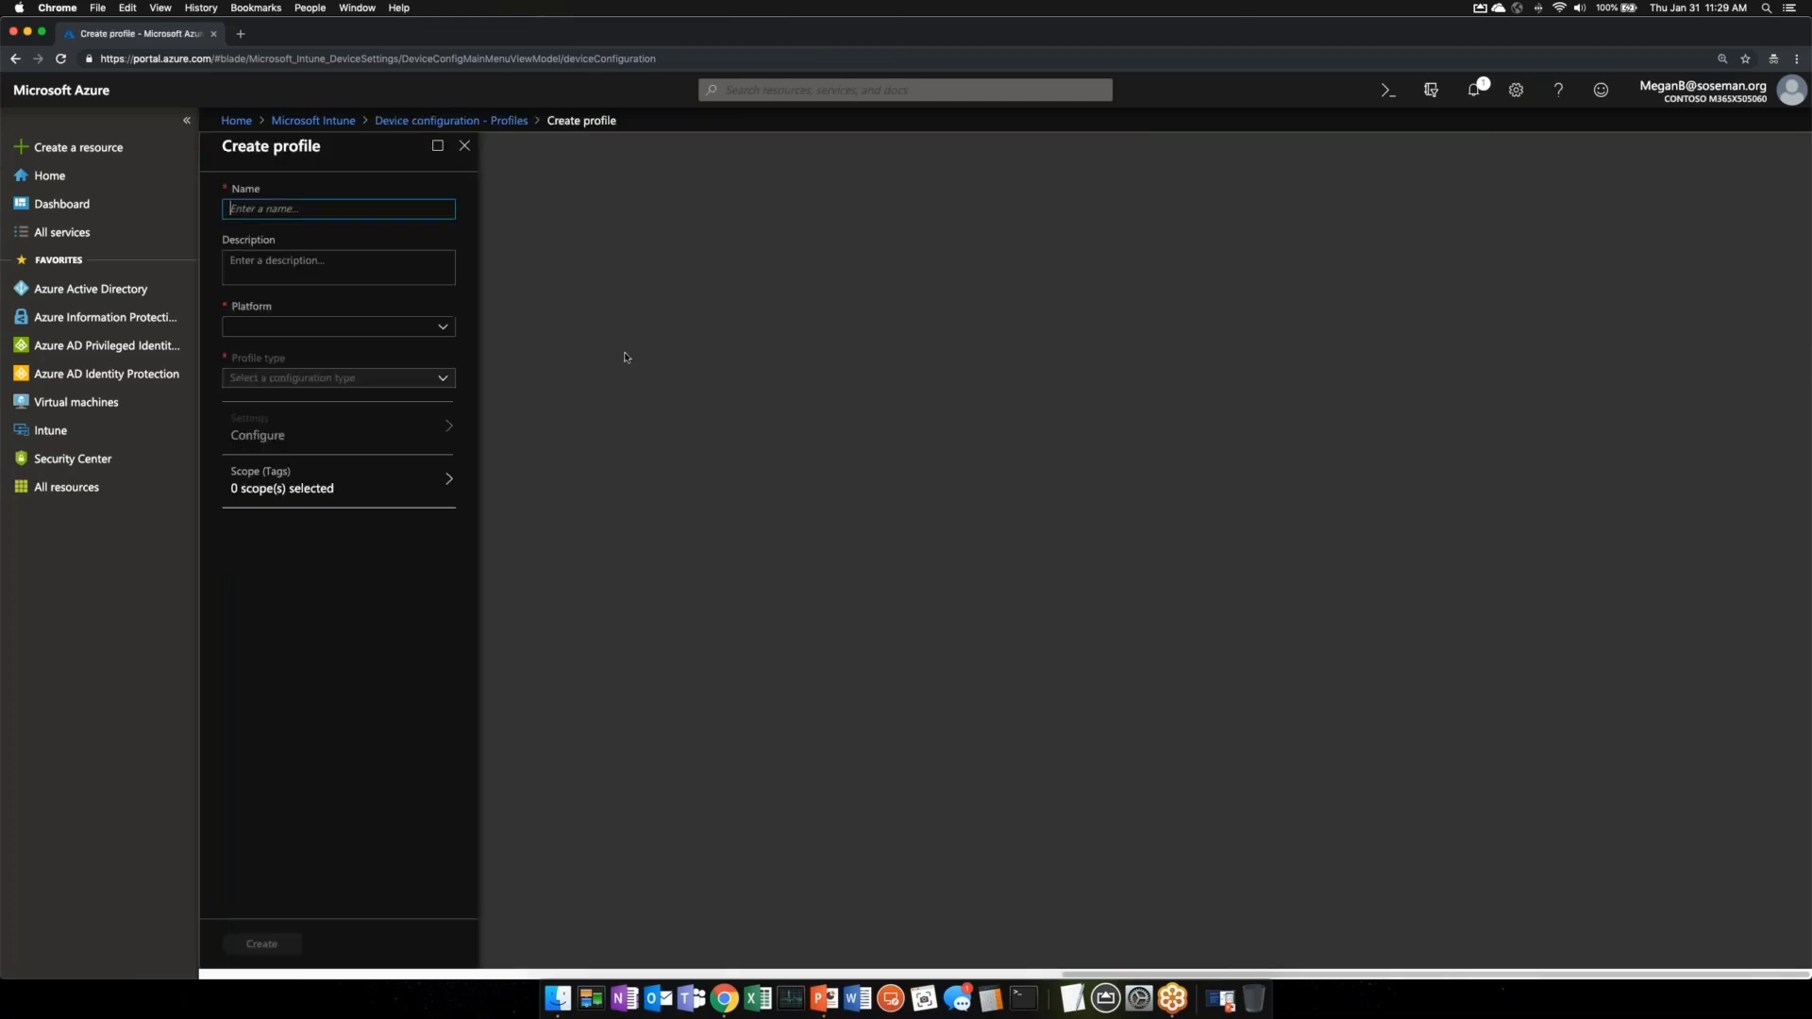
{"action": "type", "text": "Test"}
{"action": "key", "text": "Tab"}
{"action": "key", "text": "Tab"}
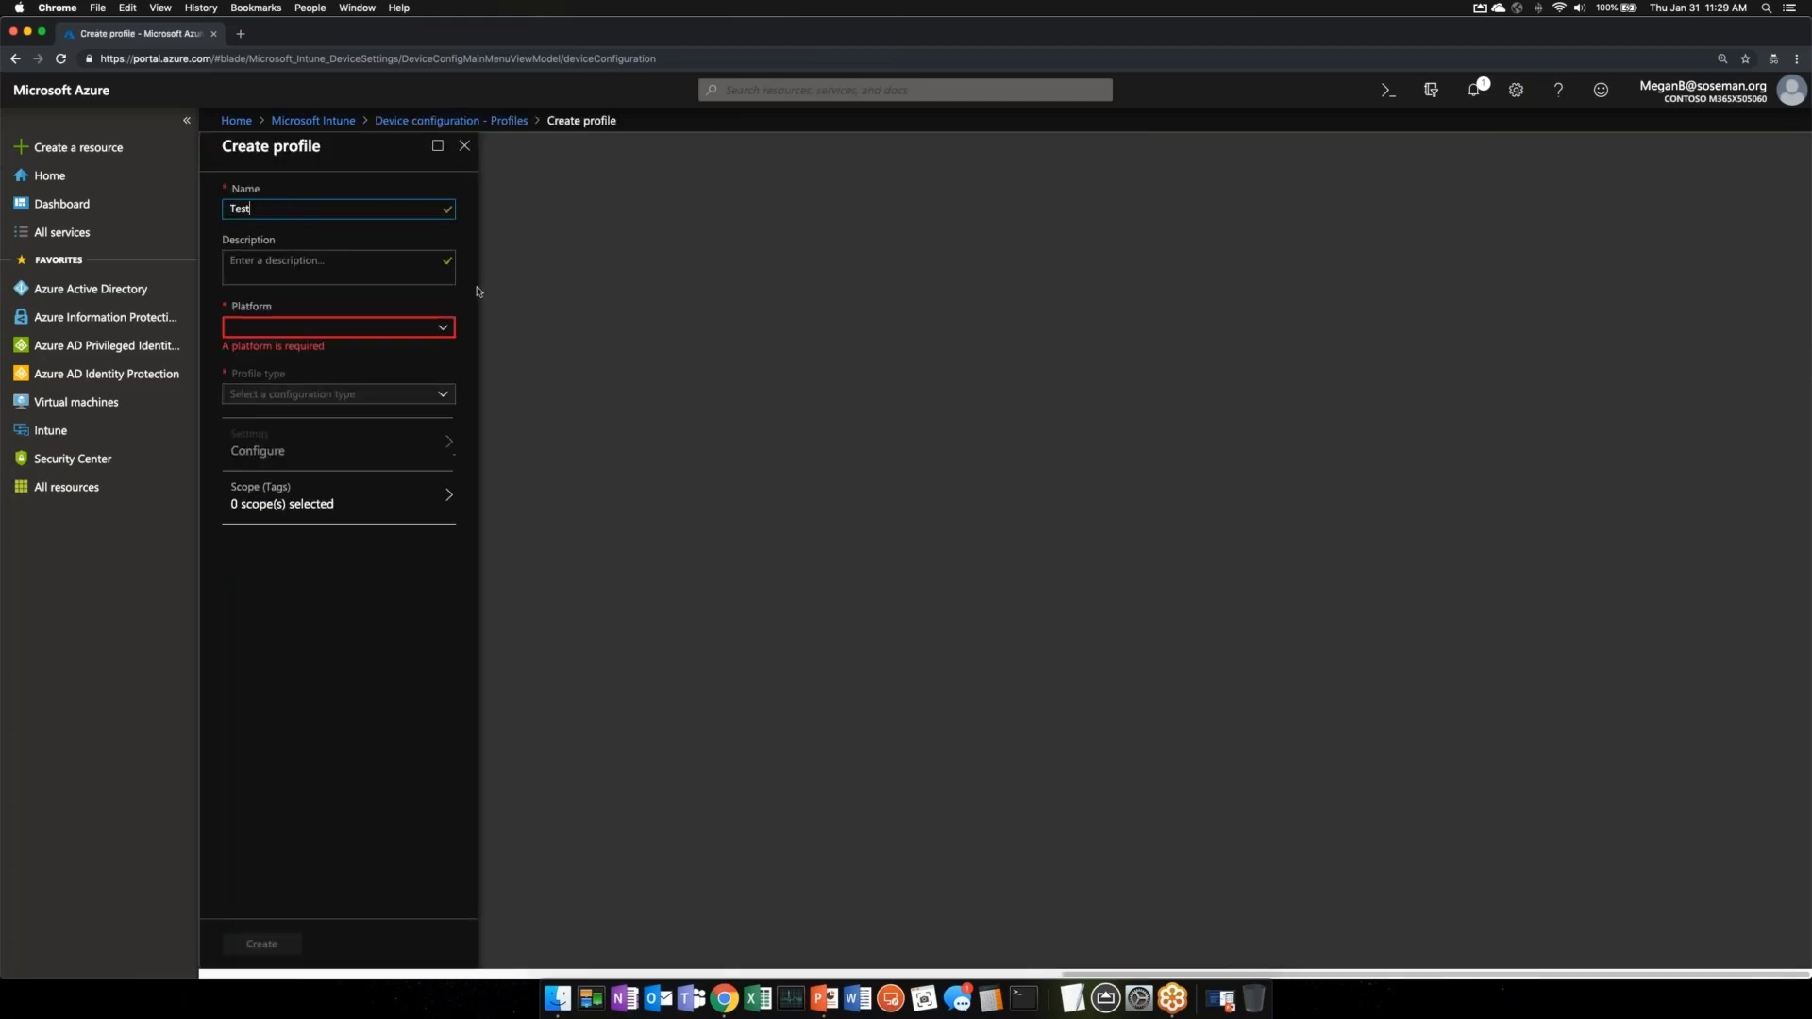
{"action": "left_click", "coordinate": [391, 330]}
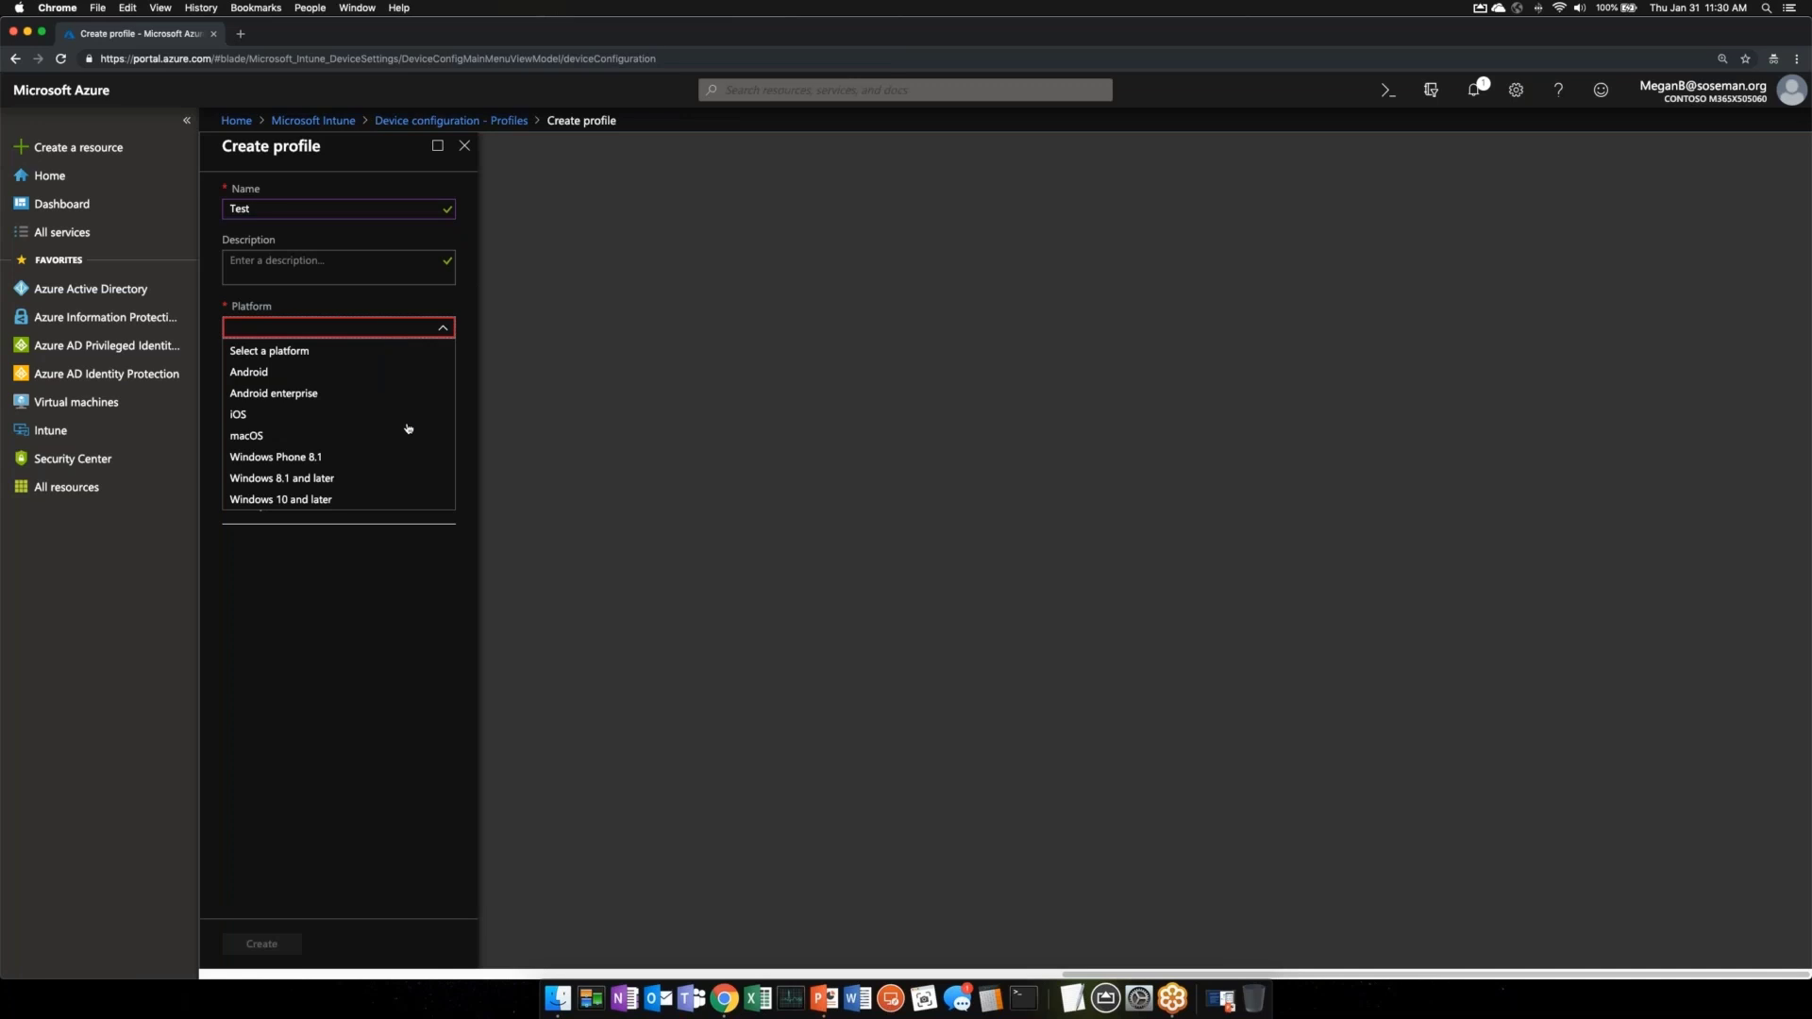
{"action": "left_click", "coordinate": [298, 416]}
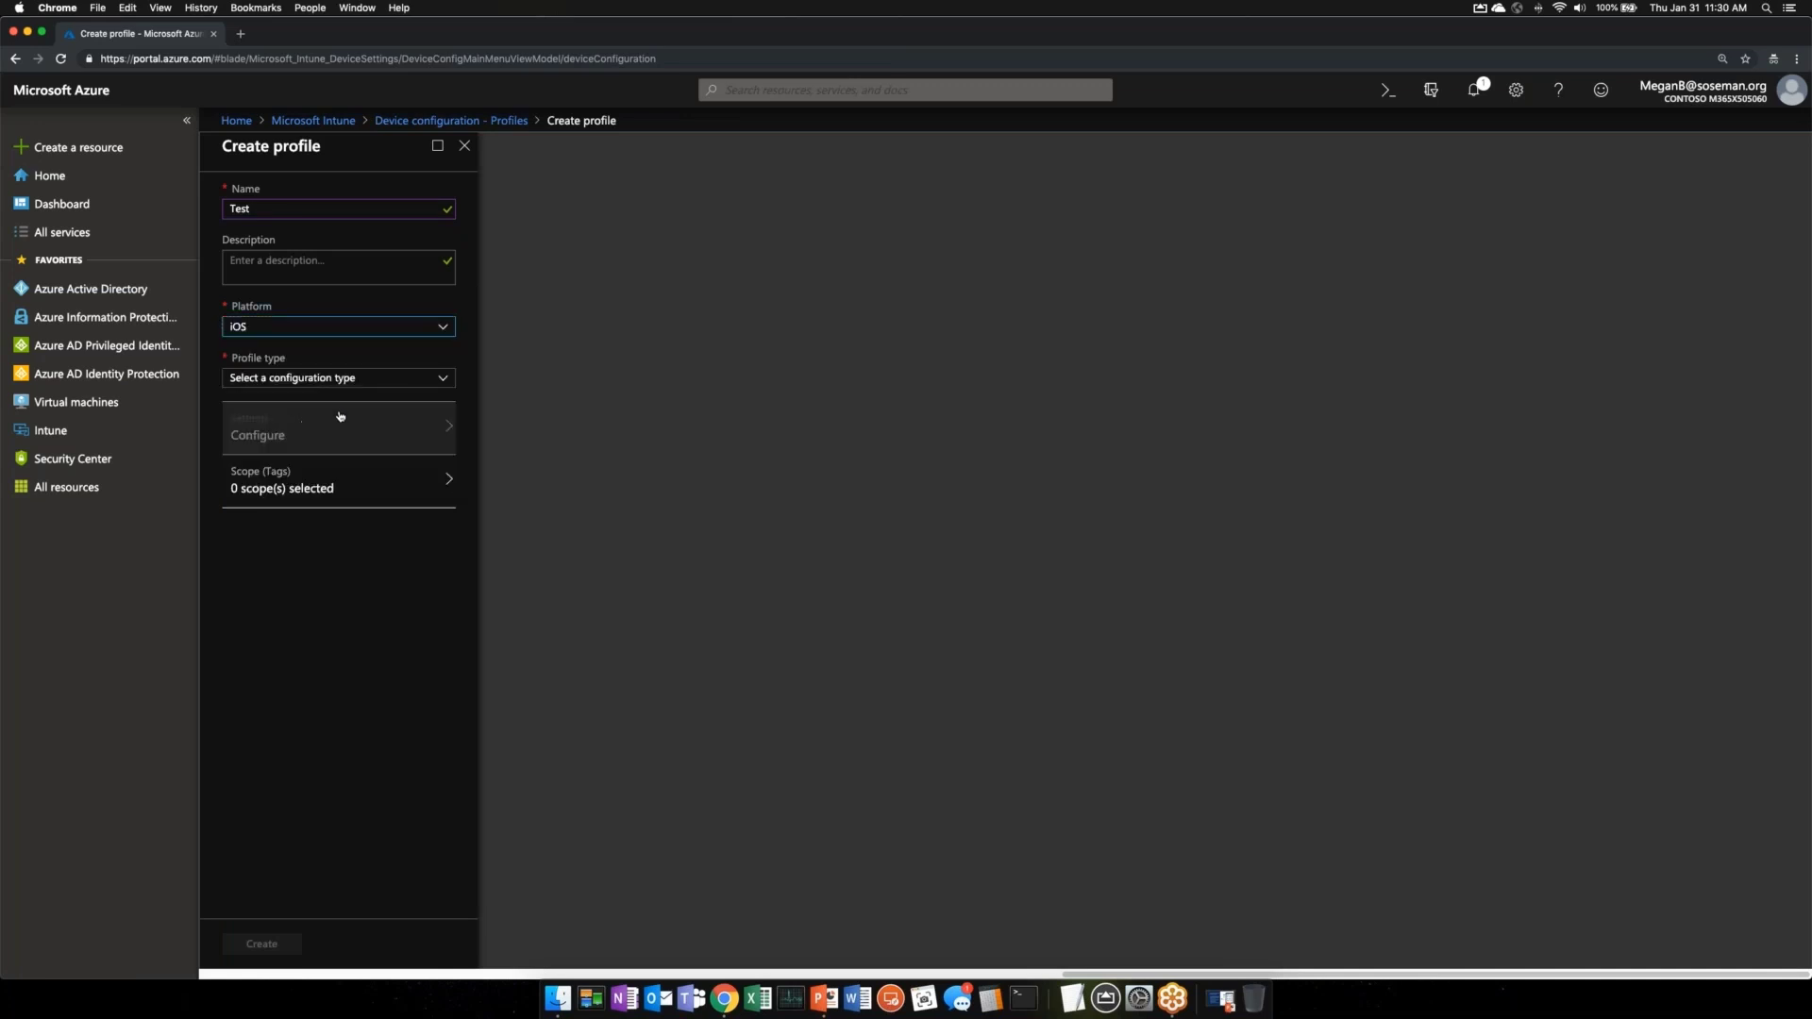
{"action": "left_click", "coordinate": [364, 381]}
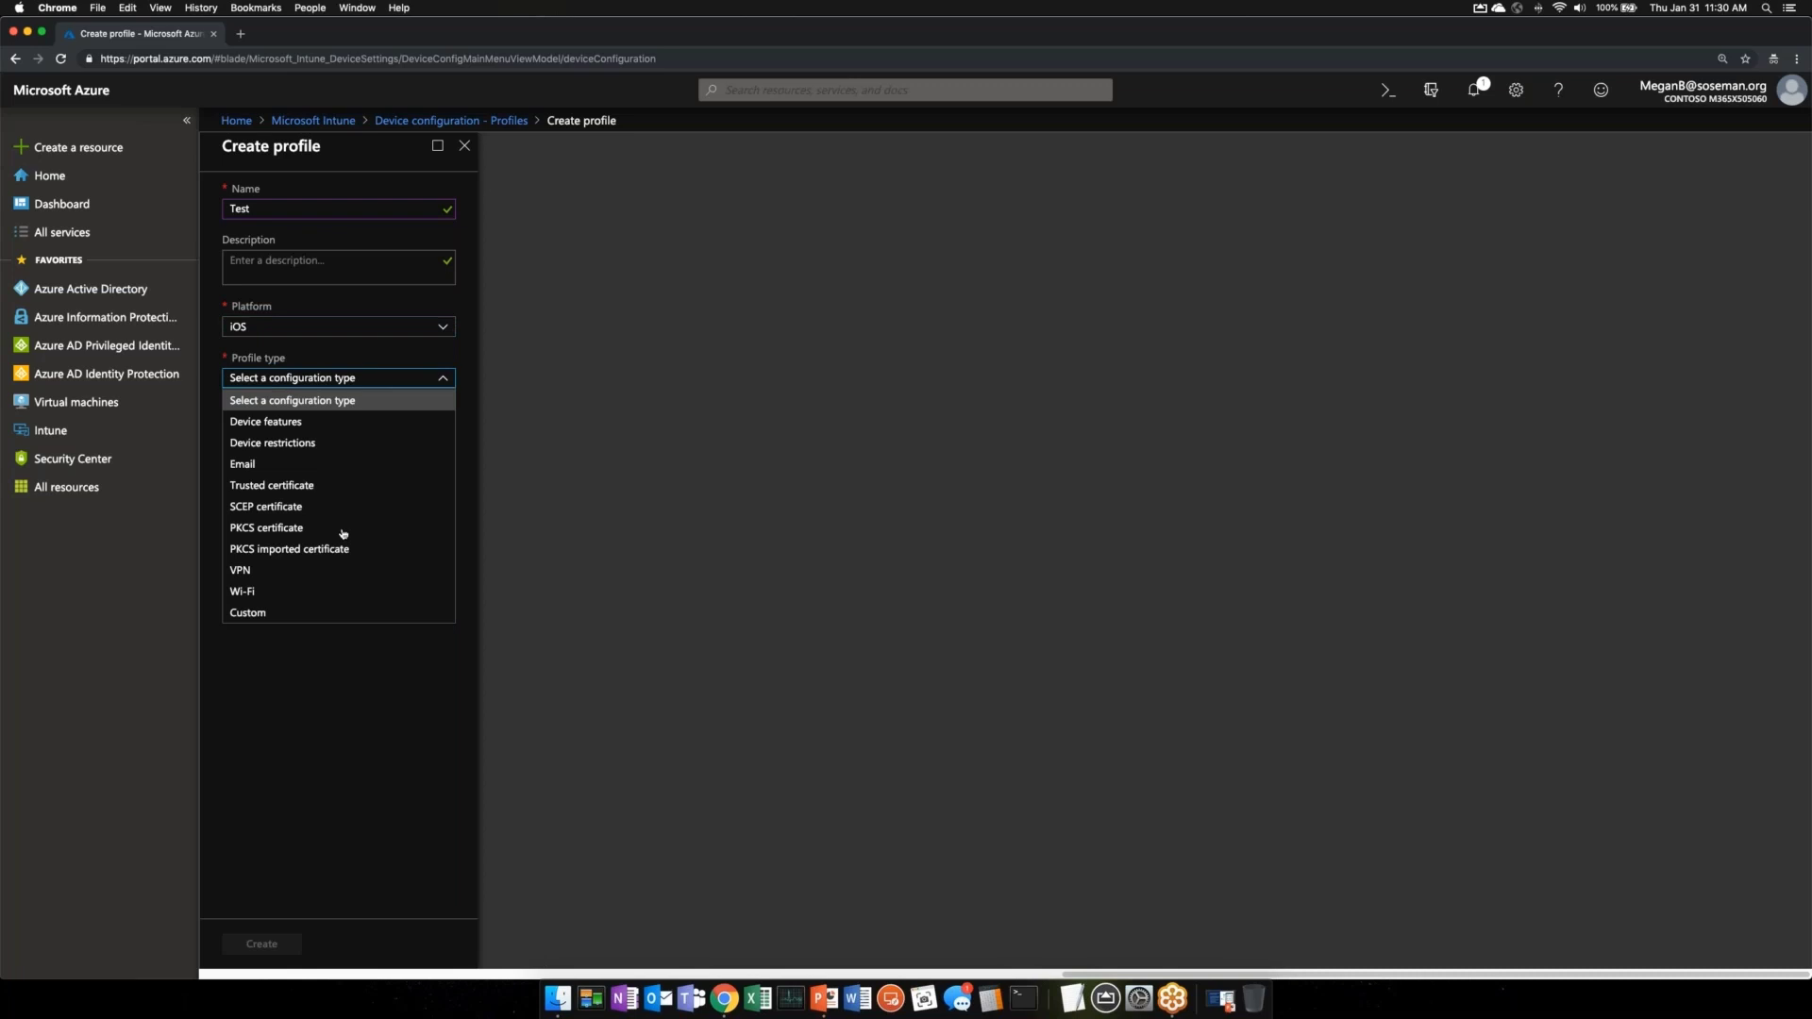
{"action": "left_click", "coordinate": [349, 442]}
{"action": "scroll", "coordinate": [580, 354], "scroll_direction": "down", "scroll_amount": 3}
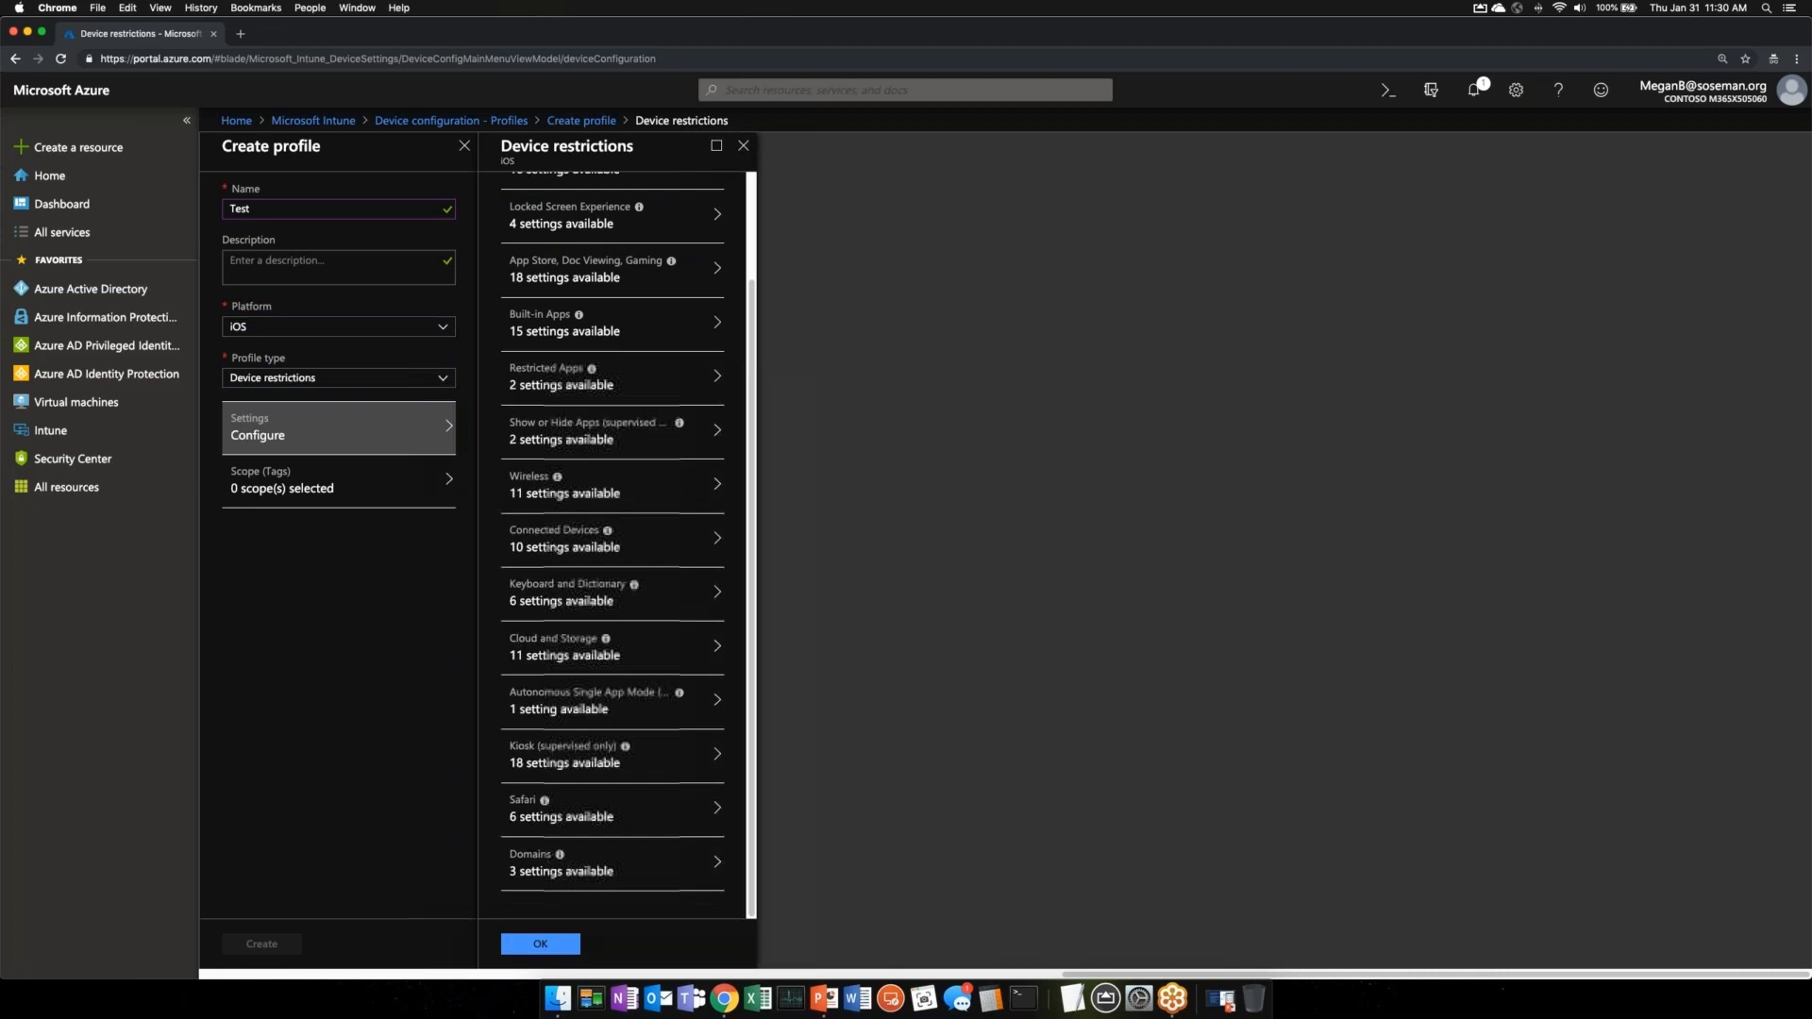
{"action": "scroll", "coordinate": [579, 357], "scroll_direction": "up", "scroll_amount": 3}
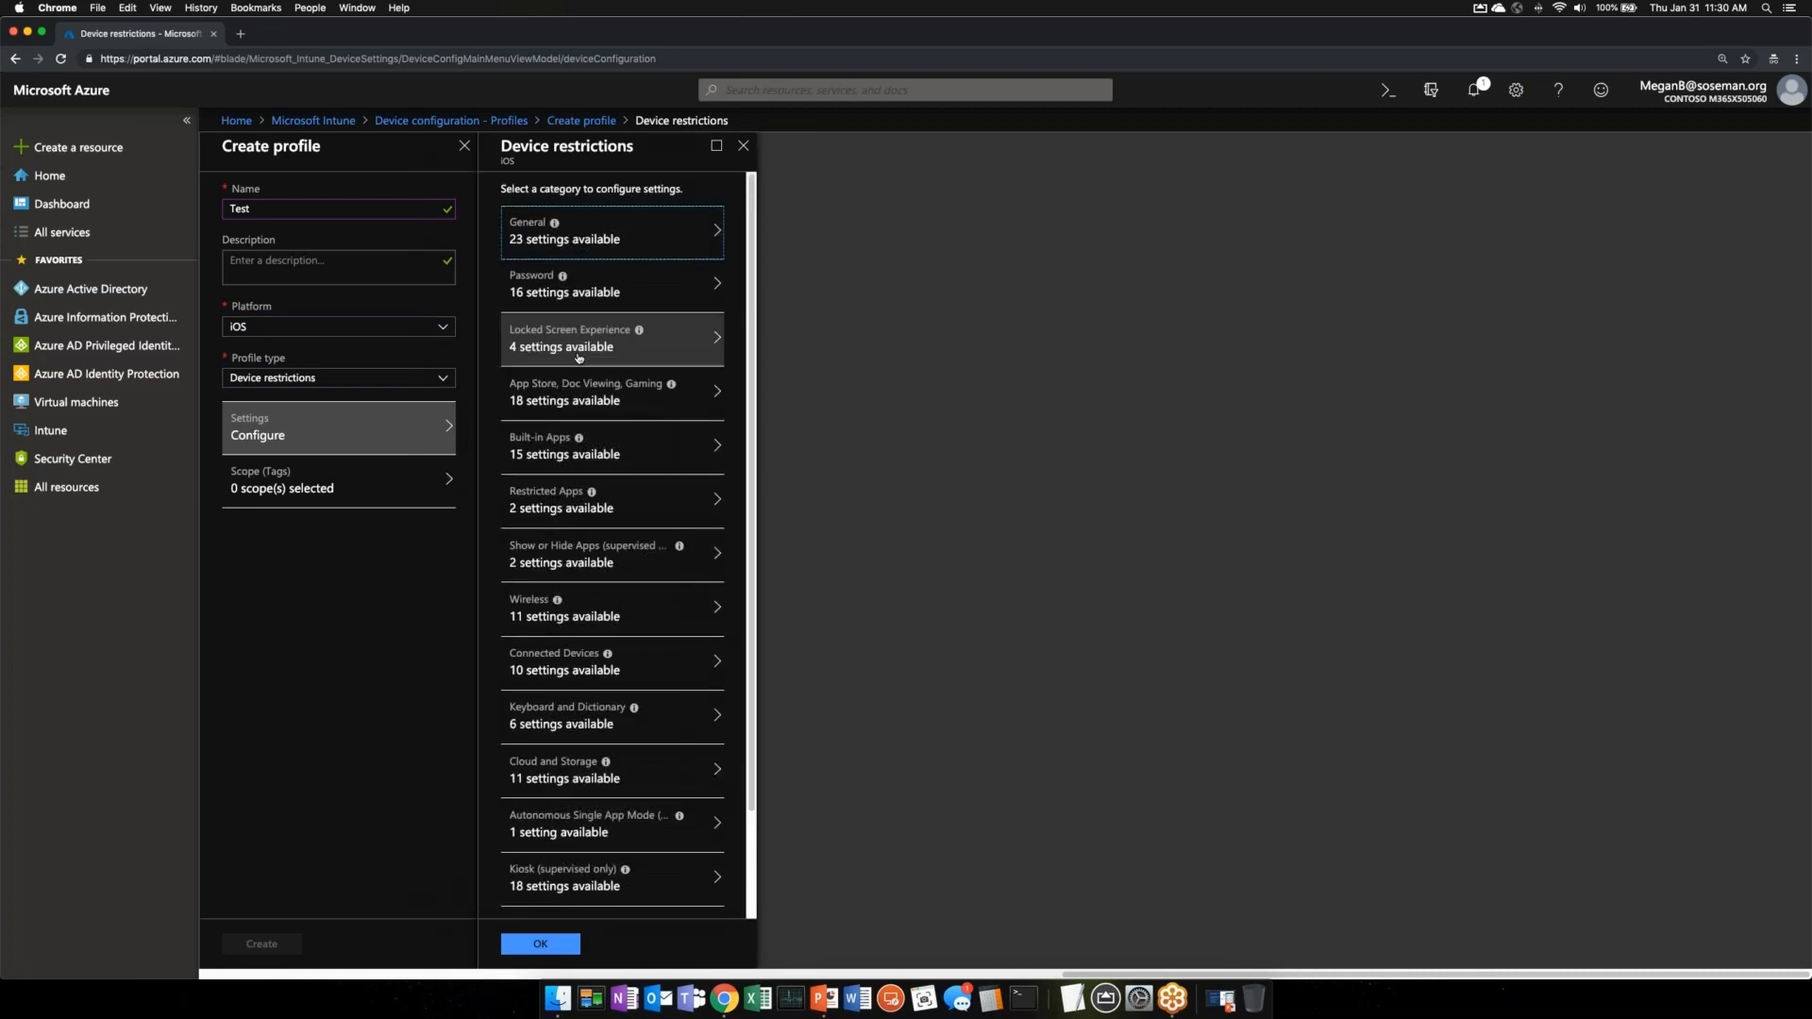
{"action": "left_click", "coordinate": [623, 241]}
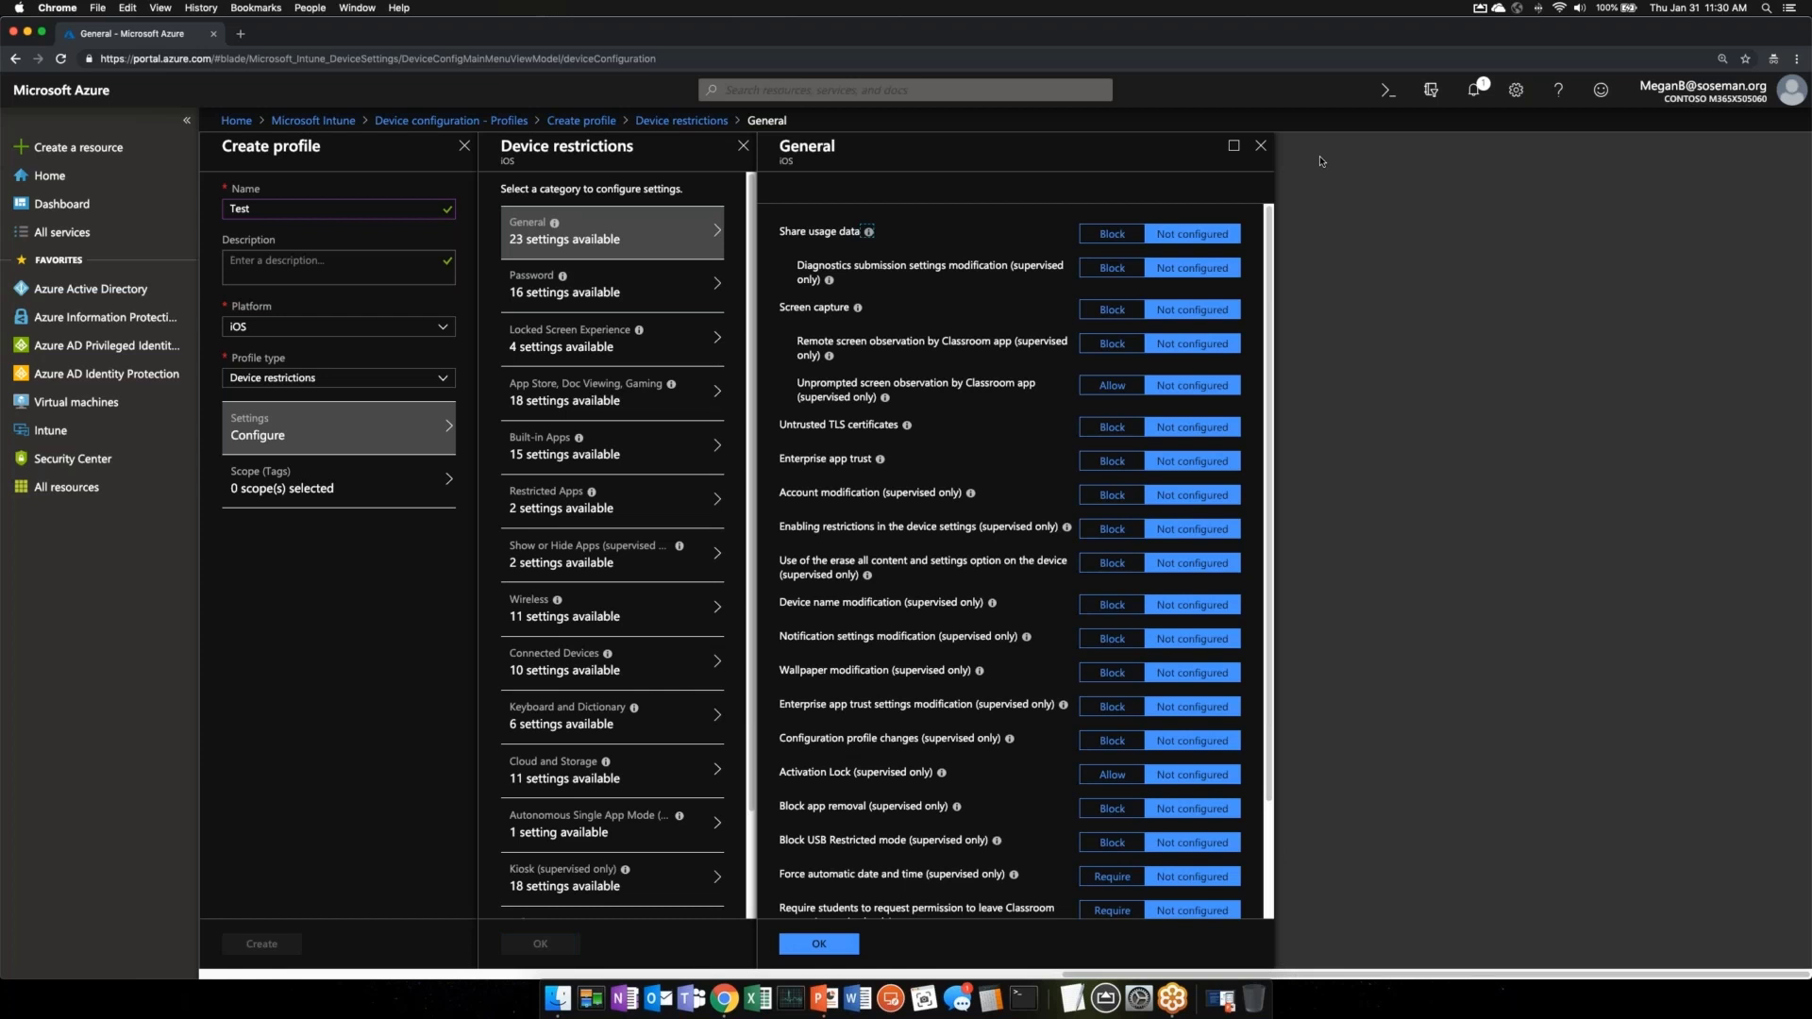
- Close the restriction blades and switch the platform to Windows 10 and later to see its profile types
{"action": "left_click", "coordinate": [1261, 146]}
{"action": "left_click", "coordinate": [743, 145]}
{"action": "left_click", "coordinate": [444, 329]}
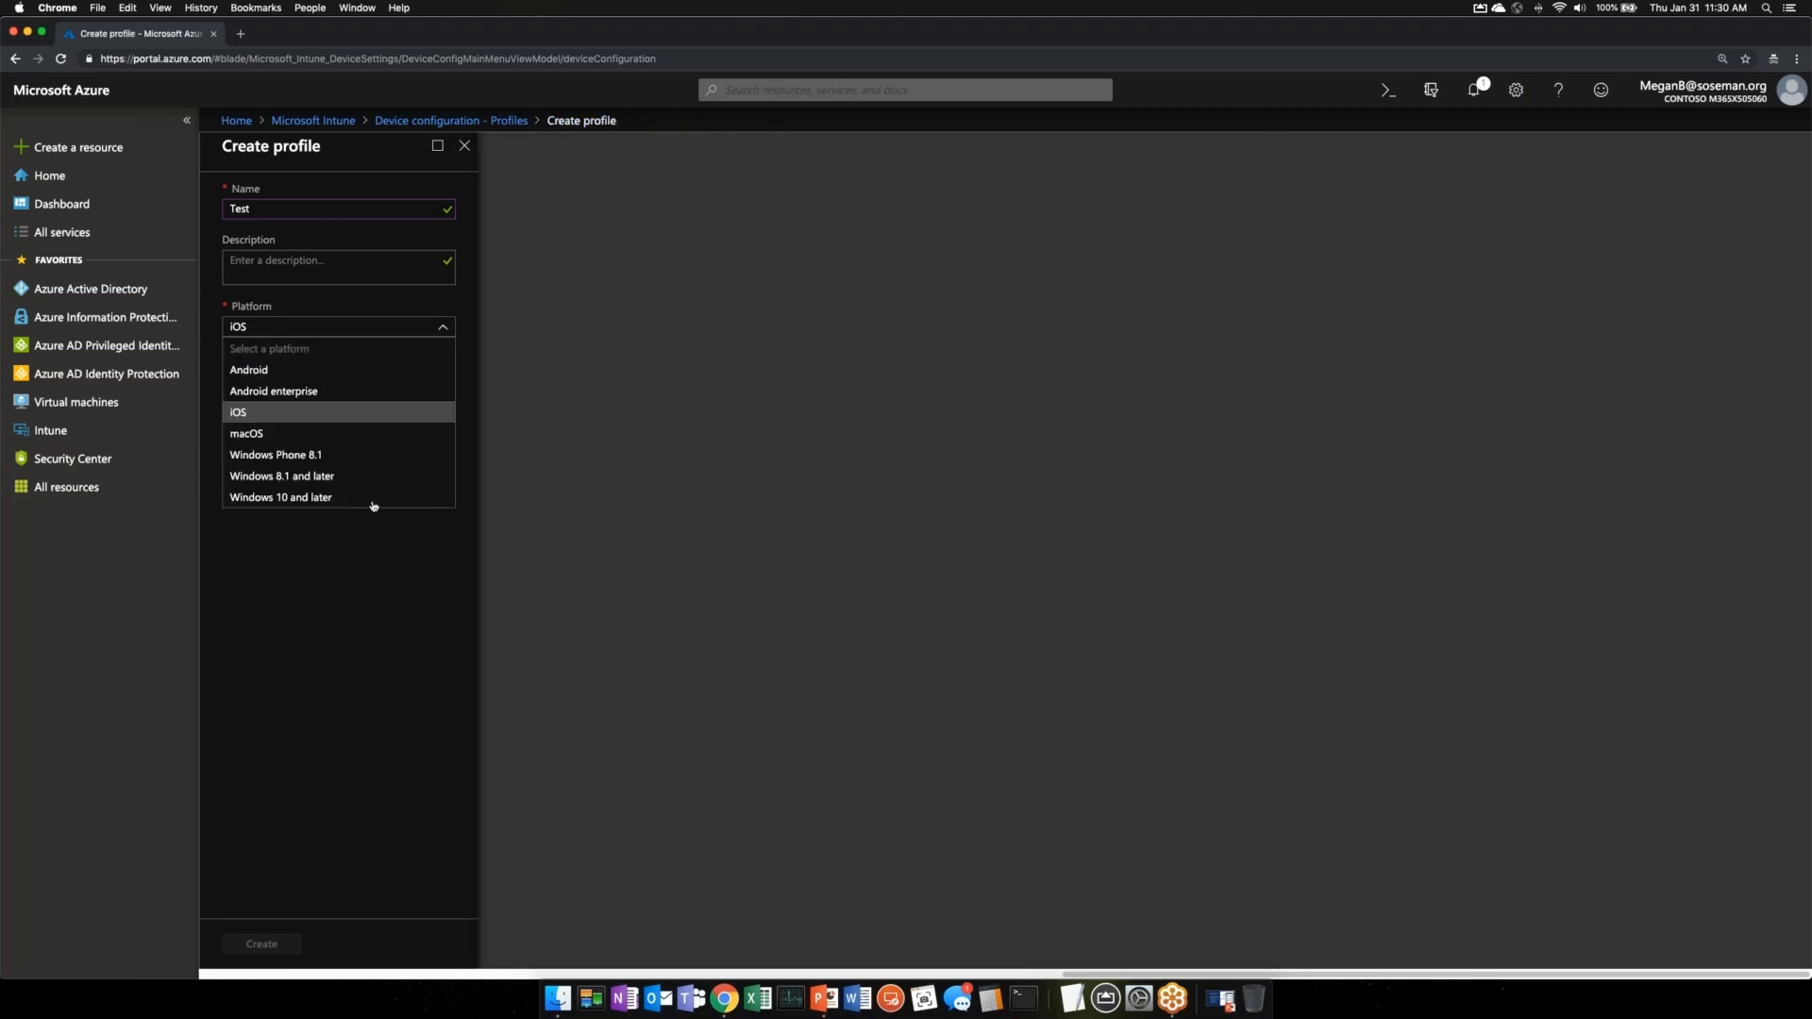
{"action": "left_click", "coordinate": [375, 494]}
{"action": "left_click", "coordinate": [412, 378]}
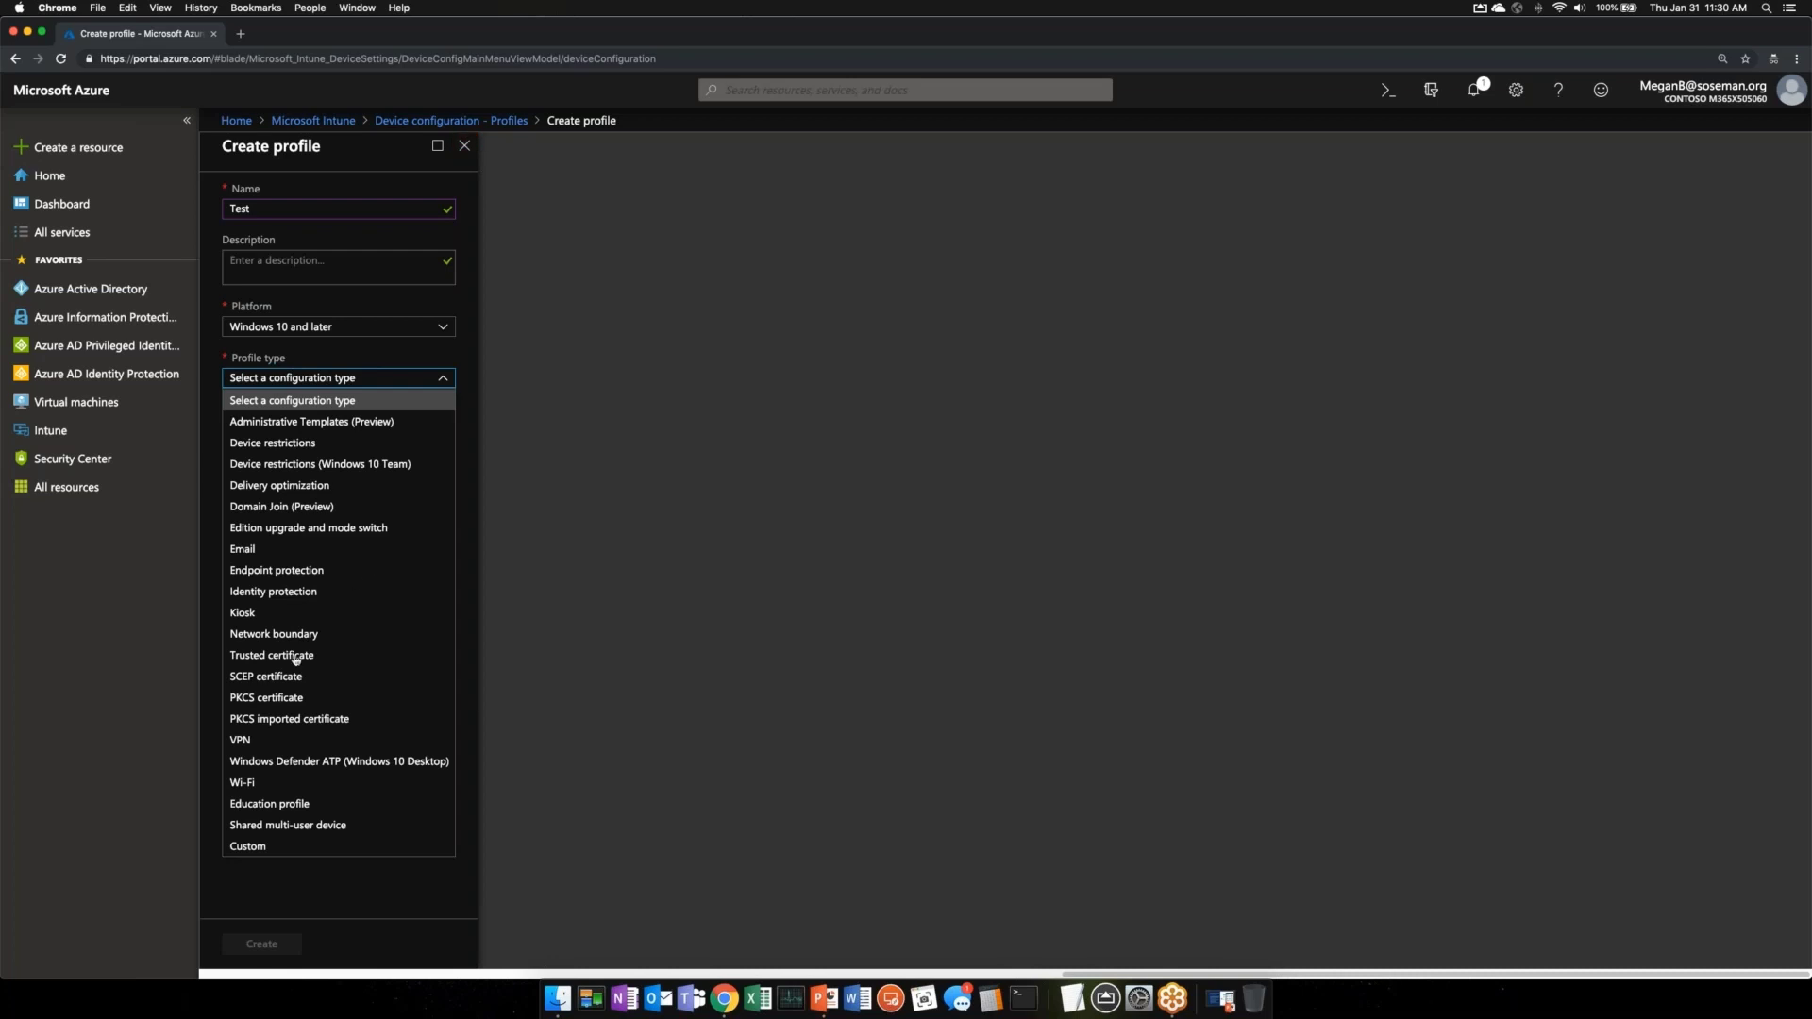
- Discard the unsaved Test profile and return to the Intune overview
{"action": "left_click", "coordinate": [464, 151]}
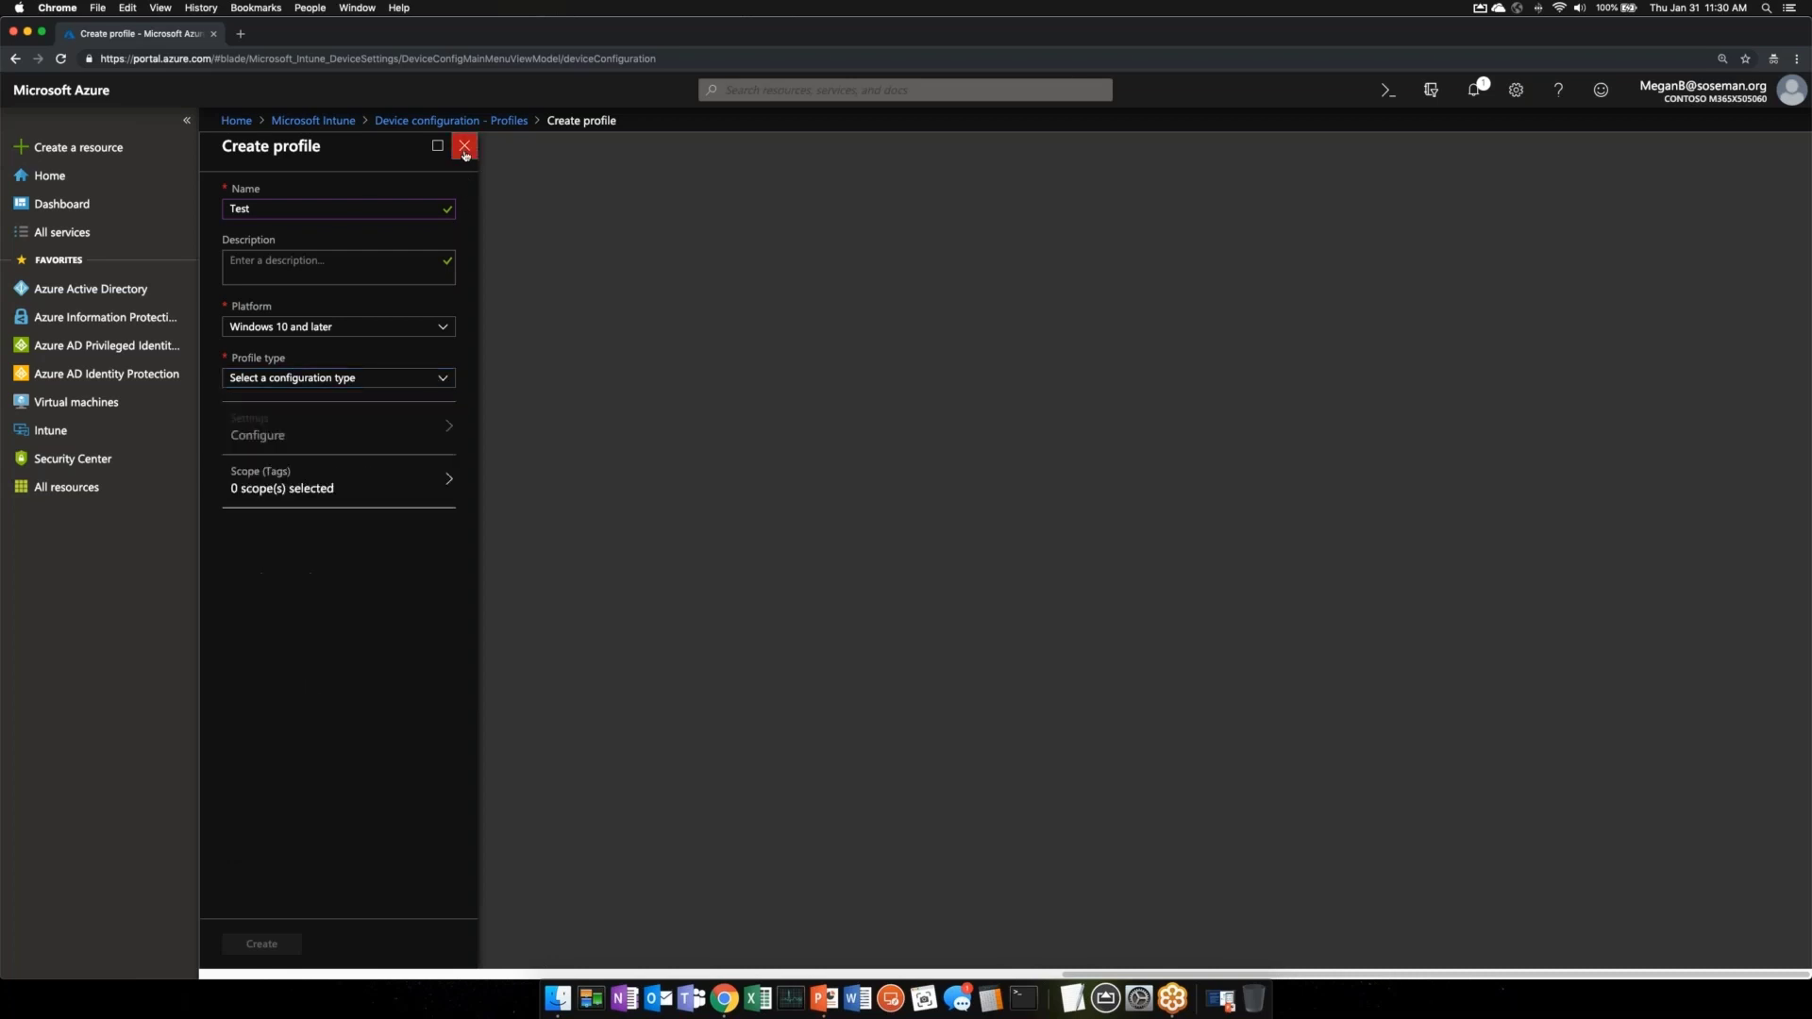
{"action": "left_click", "coordinate": [464, 151]}
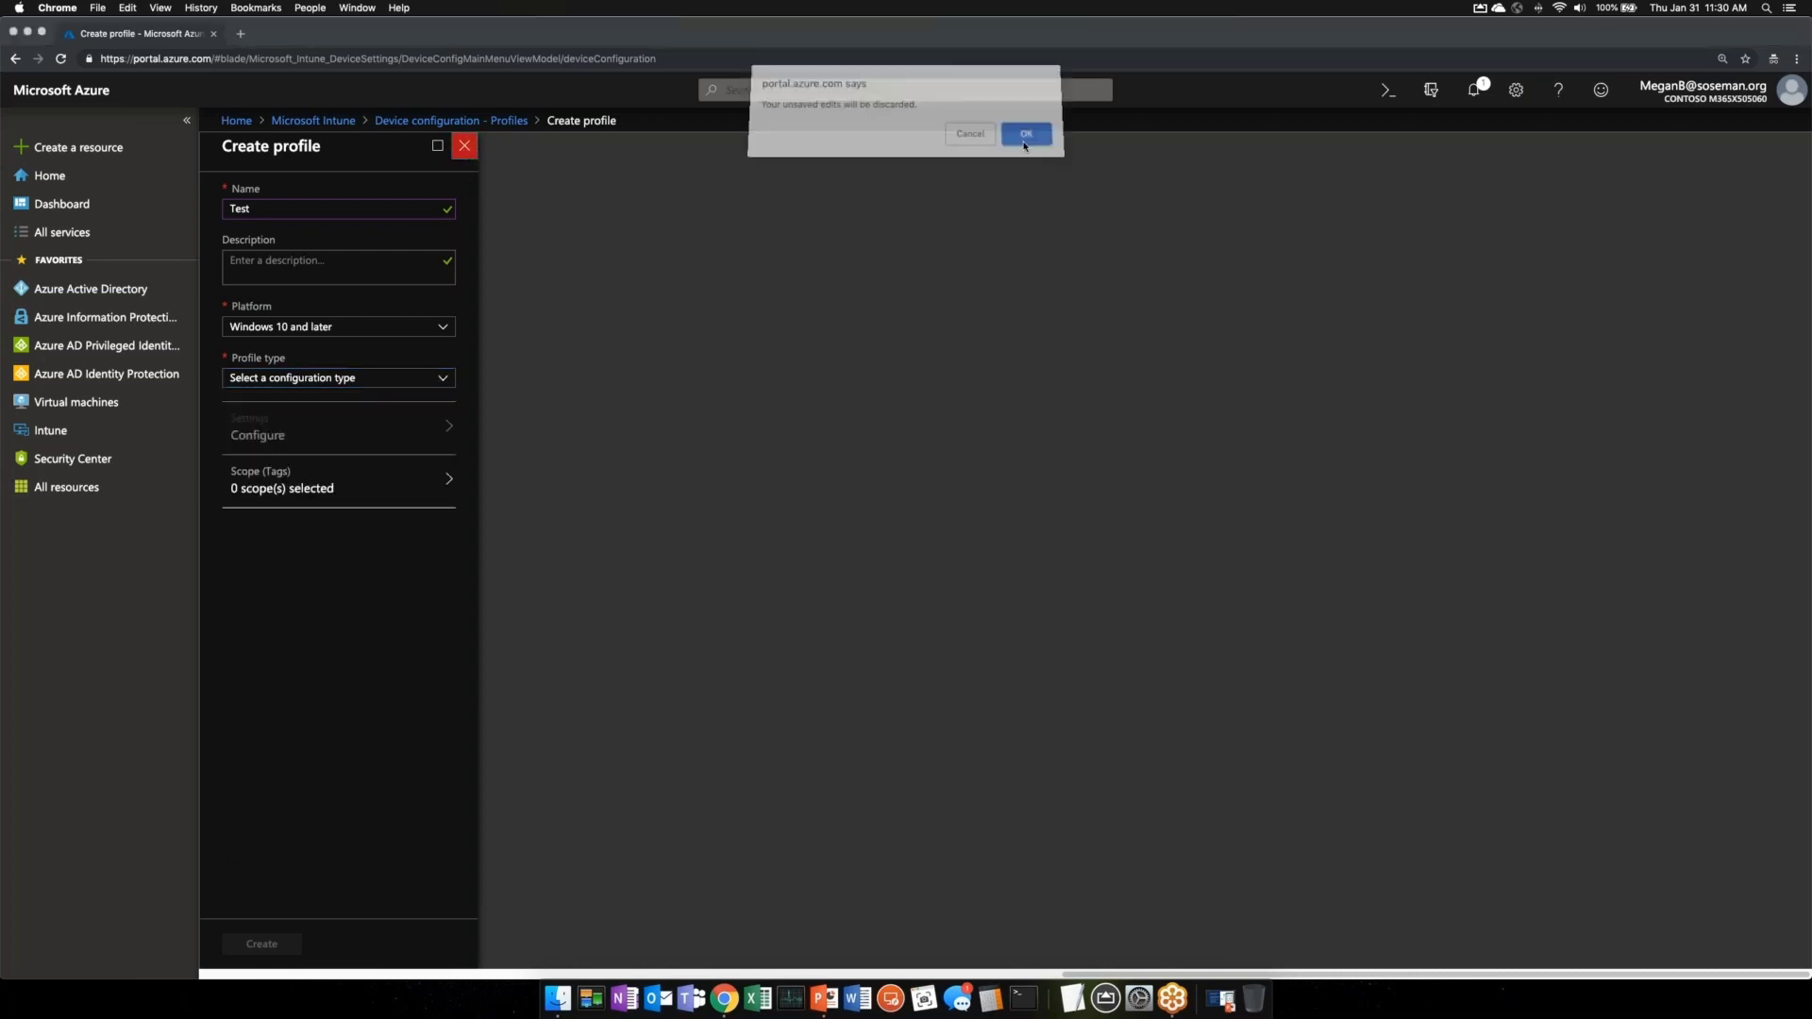
{"action": "left_click", "coordinate": [1025, 140]}
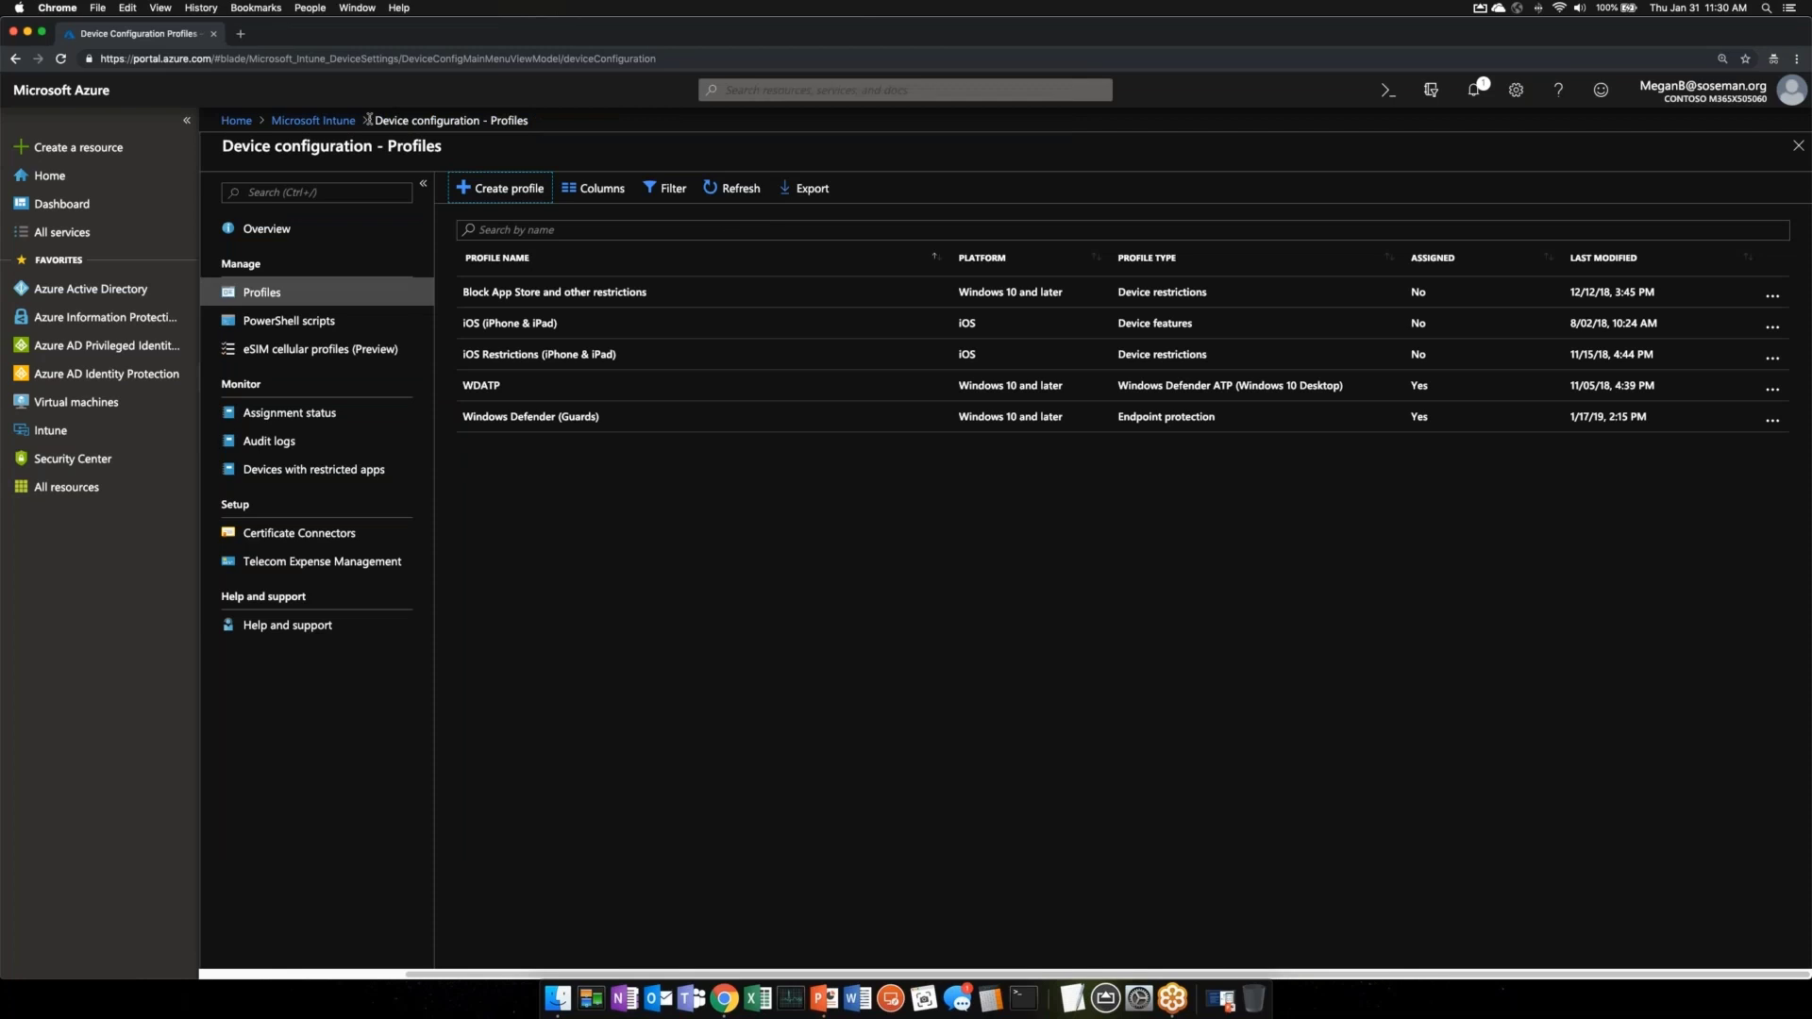
{"action": "left_click", "coordinate": [316, 120]}
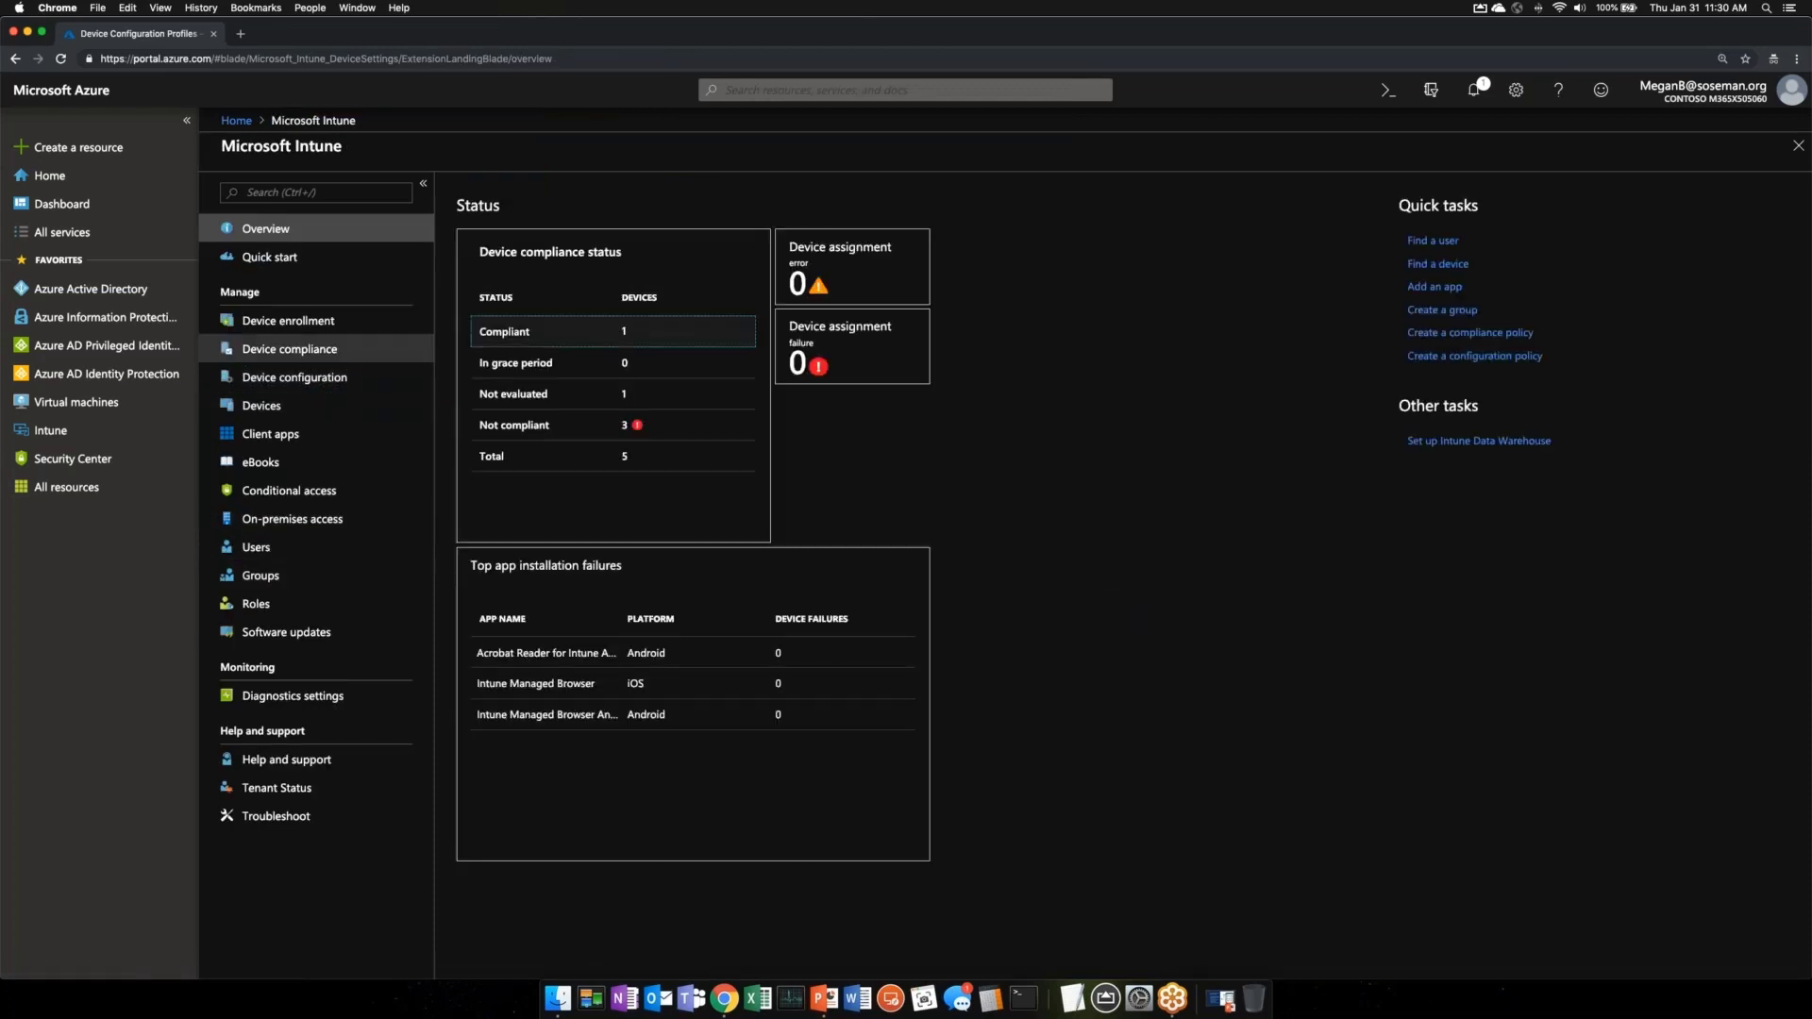
- In Device enrollment, browse the Apple and Android enrollment options, ending on Windows enrollment
{"action": "left_click", "coordinate": [357, 323]}
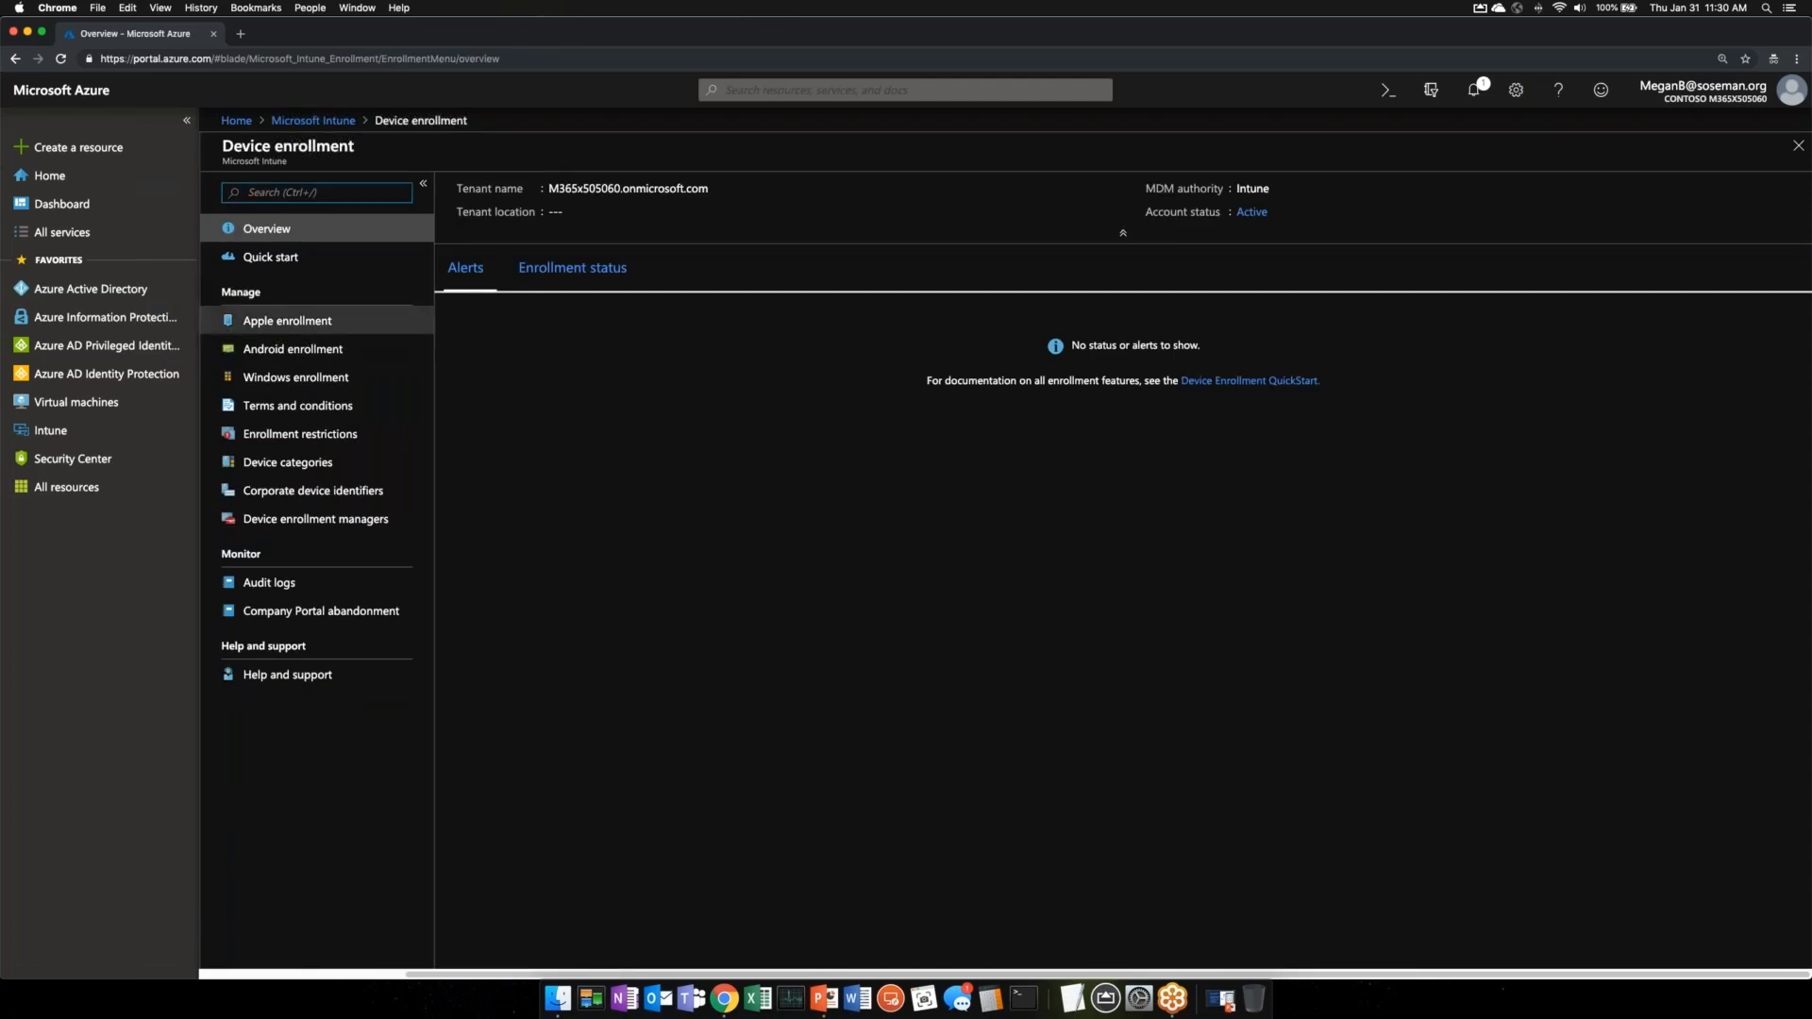
{"action": "left_click", "coordinate": [389, 321]}
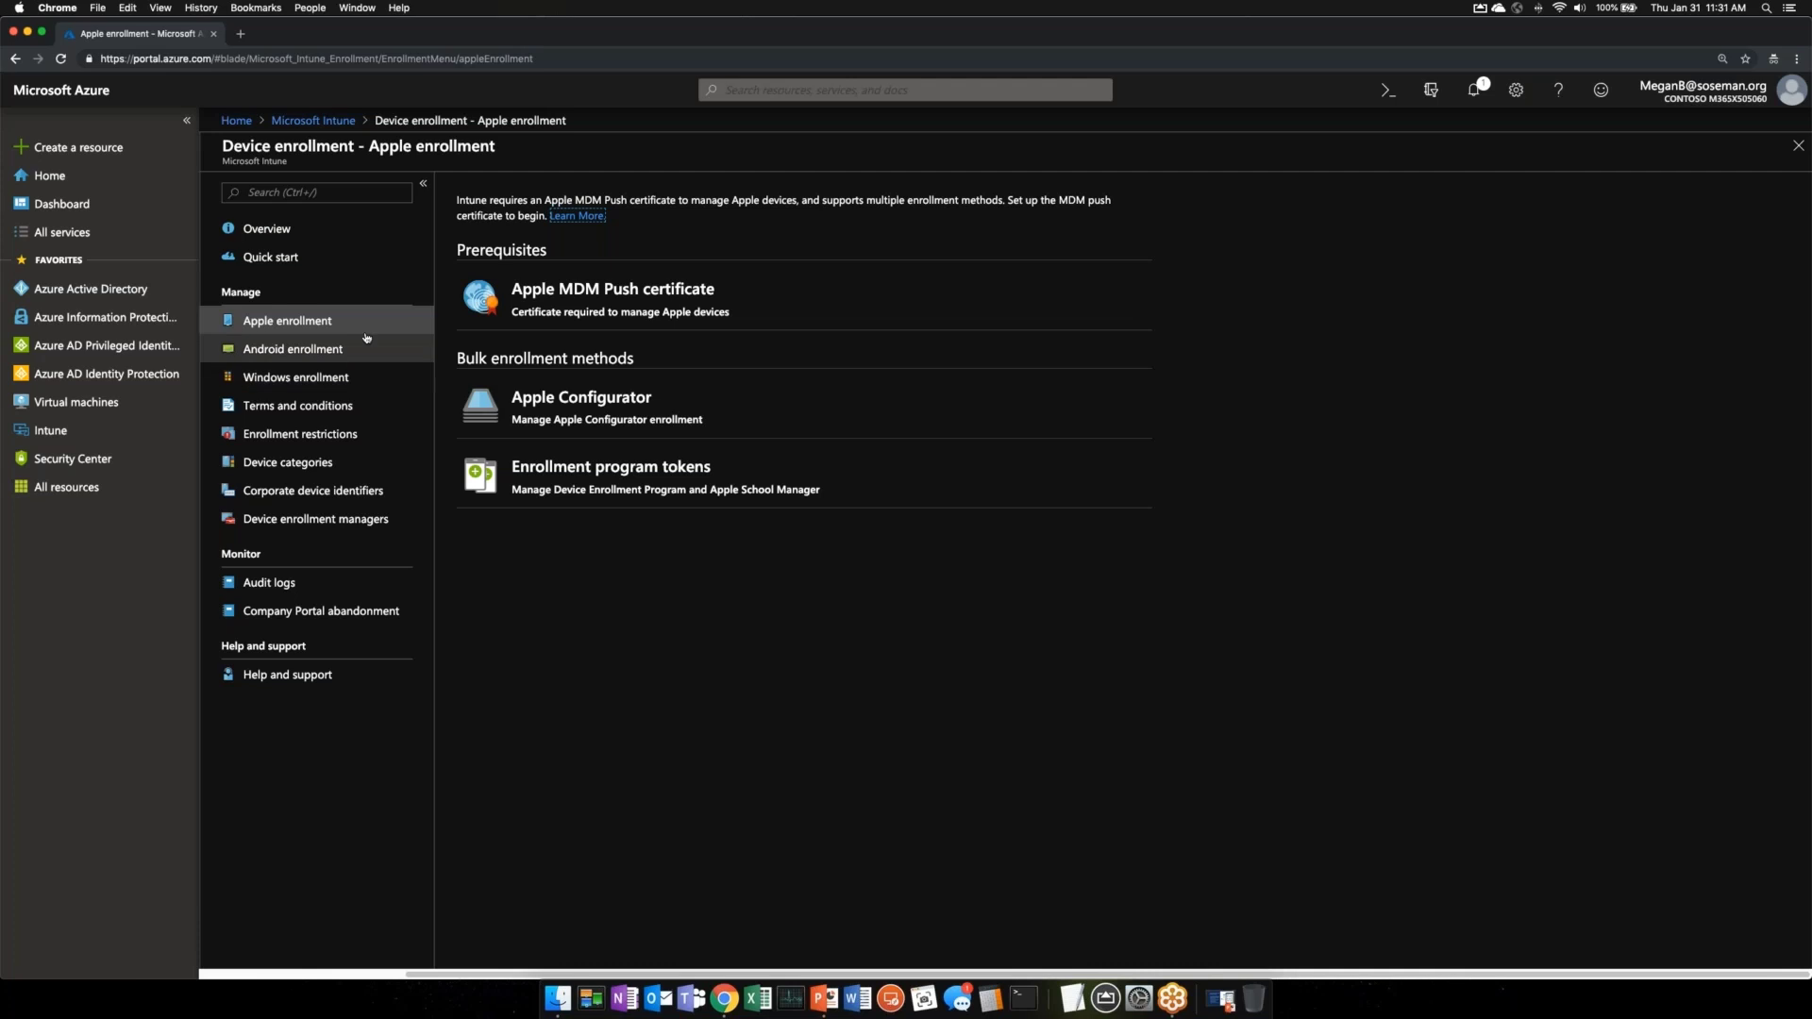
{"action": "left_click", "coordinate": [369, 348]}
{"action": "left_click", "coordinate": [369, 377]}
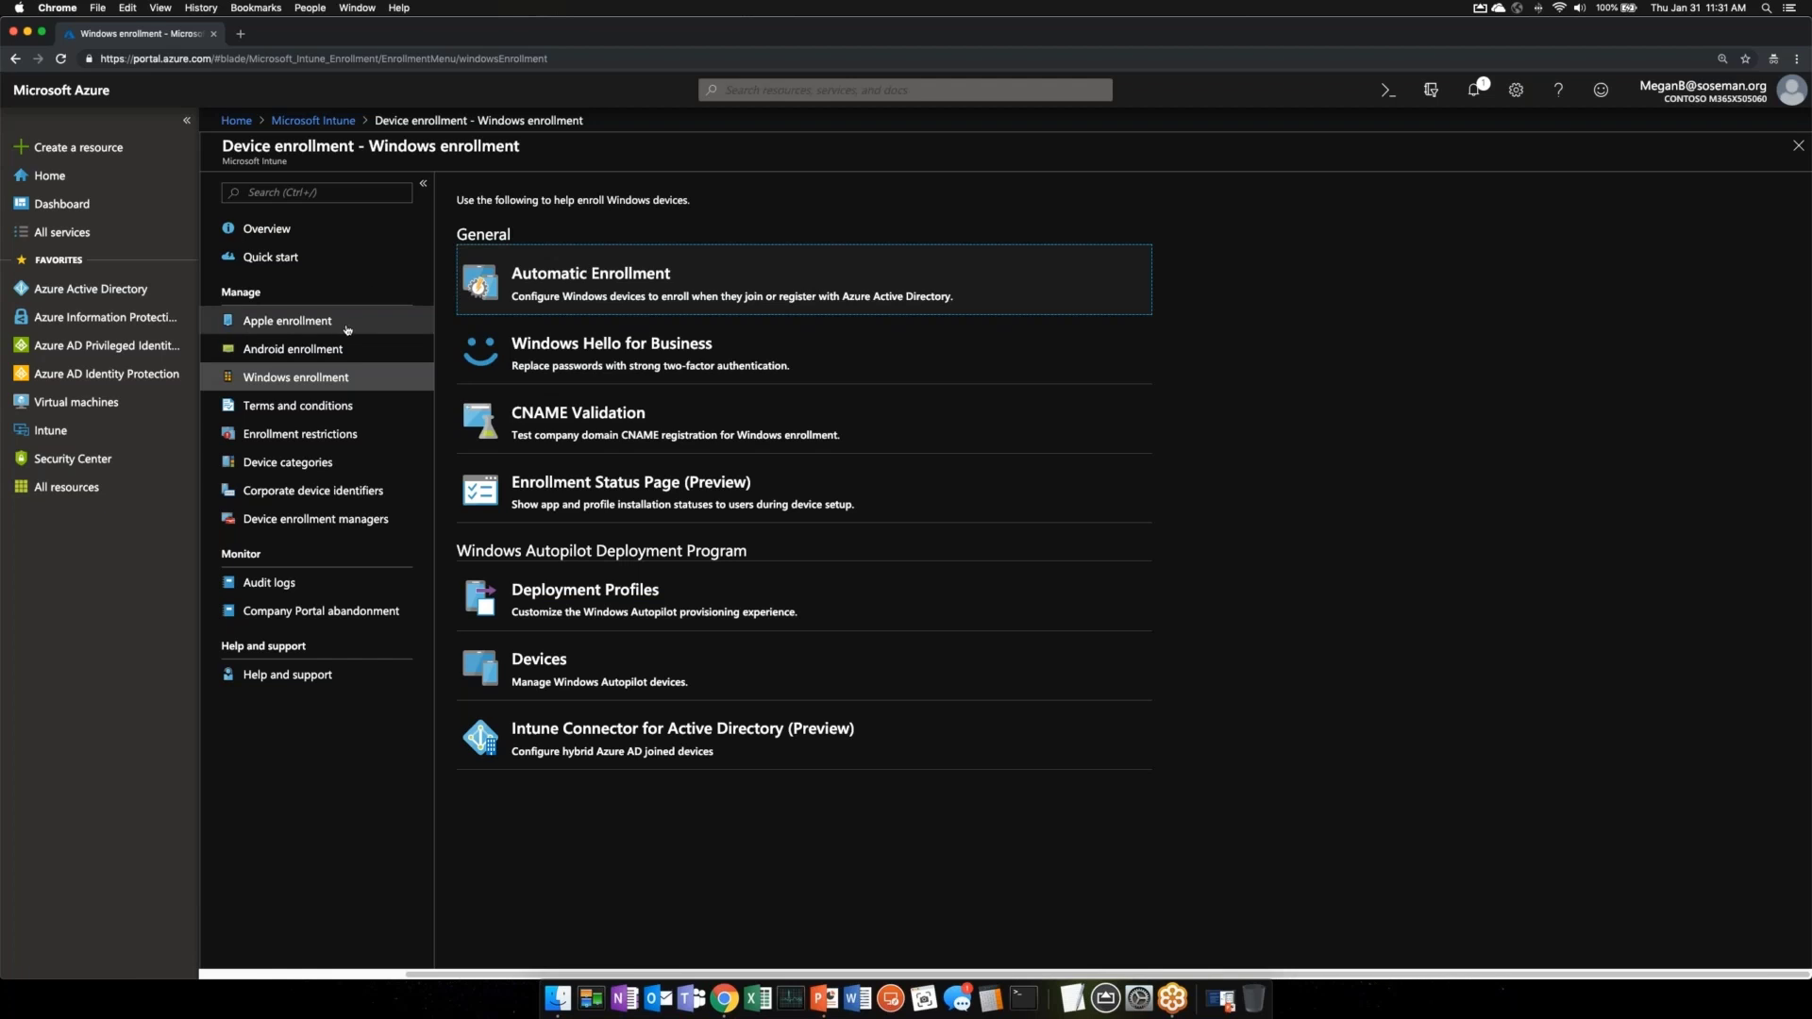
- Go back to the Intune overview showing 1 compliant and 3 not compliant devices
{"action": "left_click", "coordinate": [313, 121]}
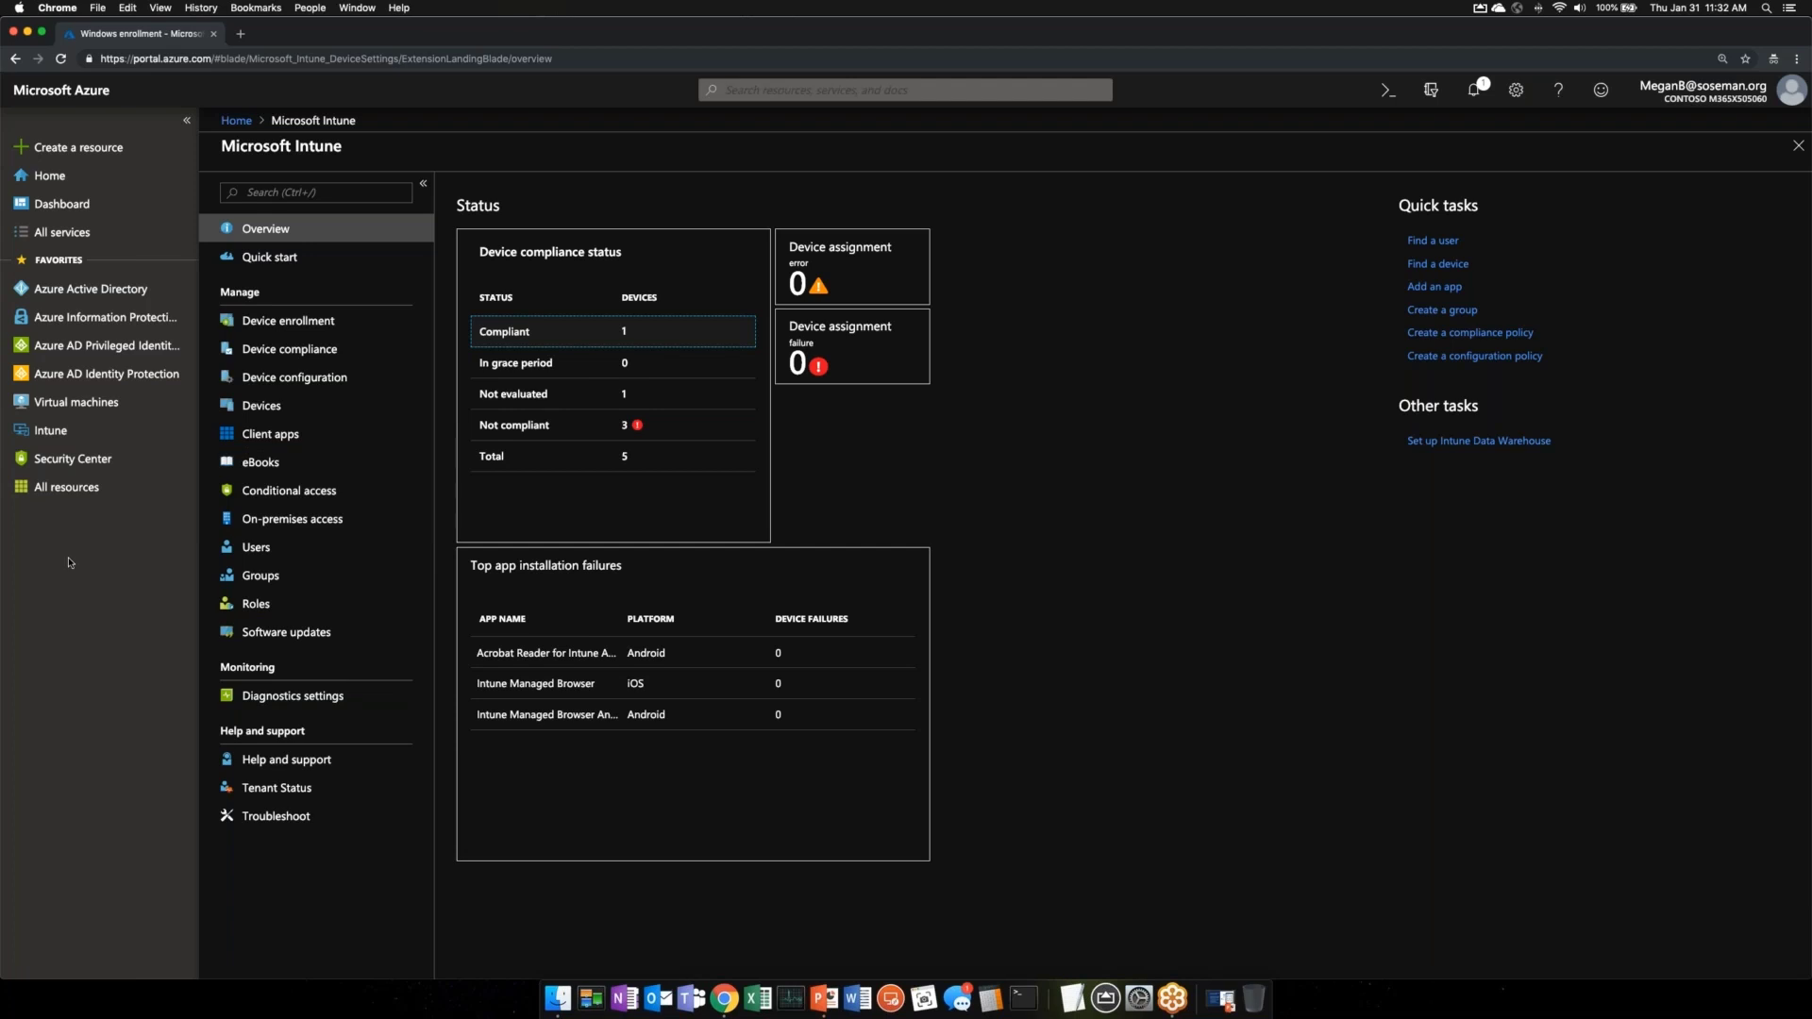
- Open Devices and list all five MDM-managed devices, including the compliant iPod touch
{"action": "left_click", "coordinate": [302, 406]}
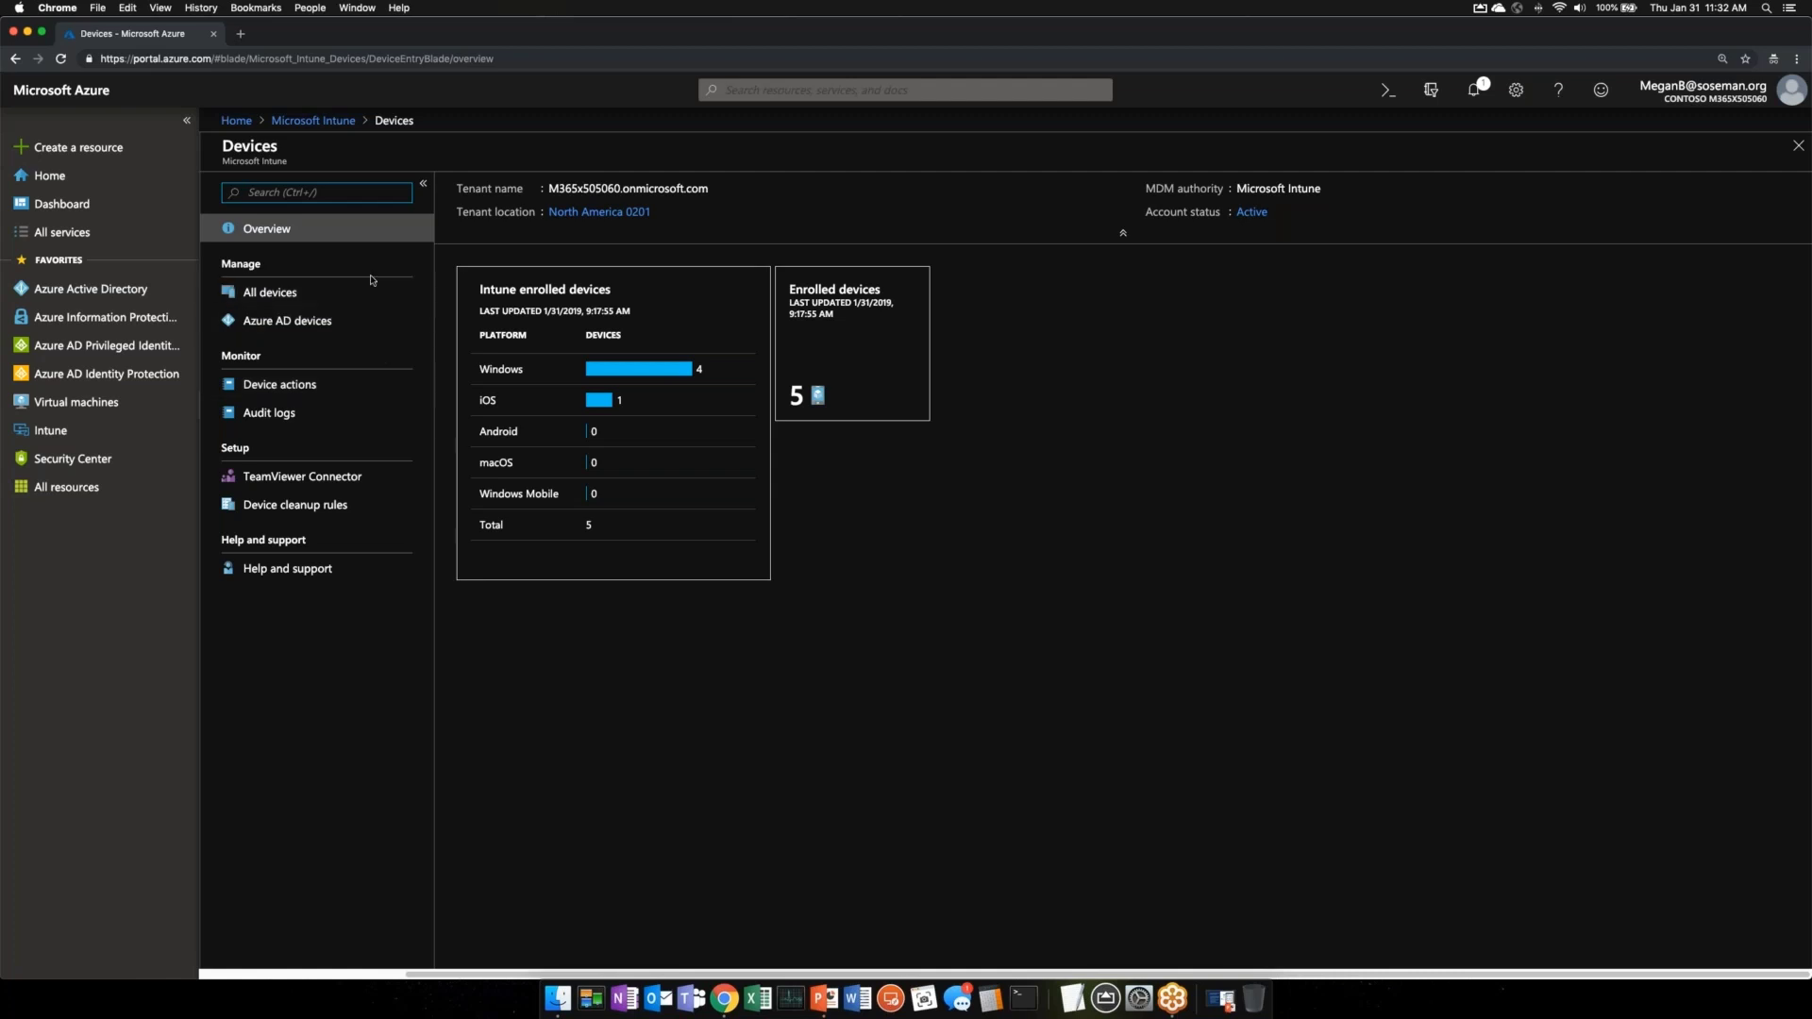
{"action": "left_click", "coordinate": [359, 201]}
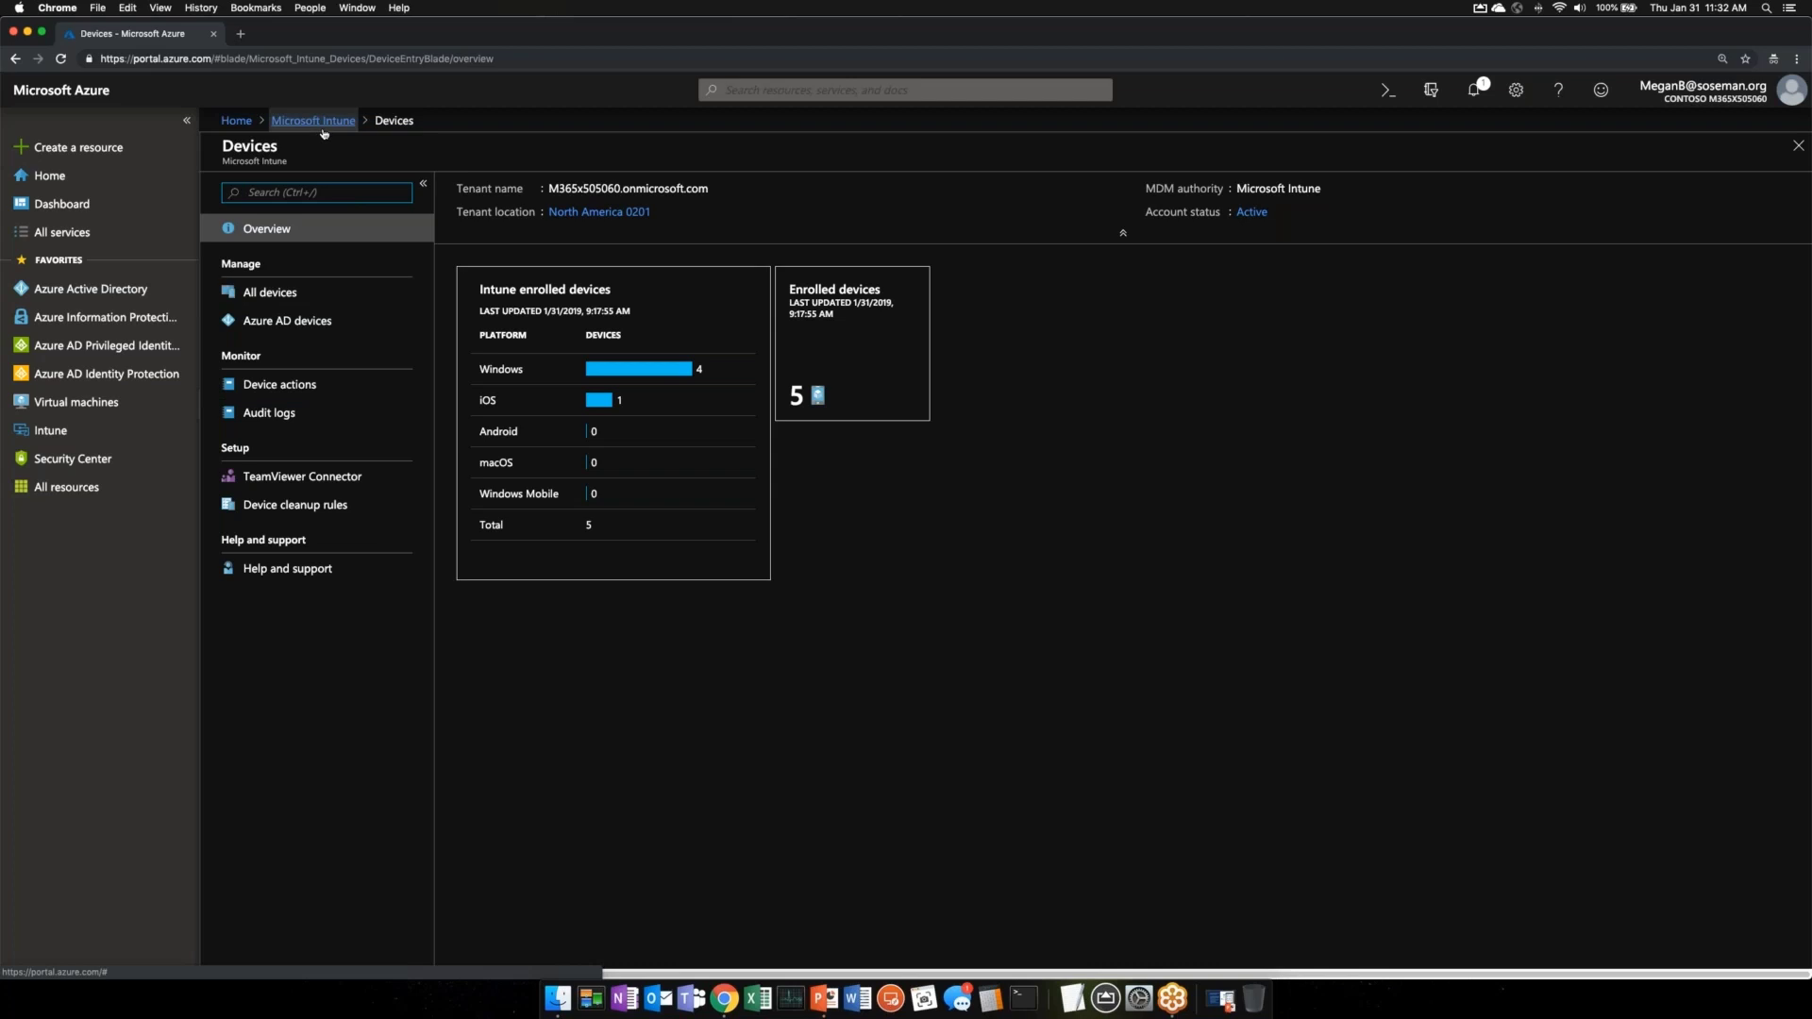
{"action": "left_click", "coordinate": [319, 300]}
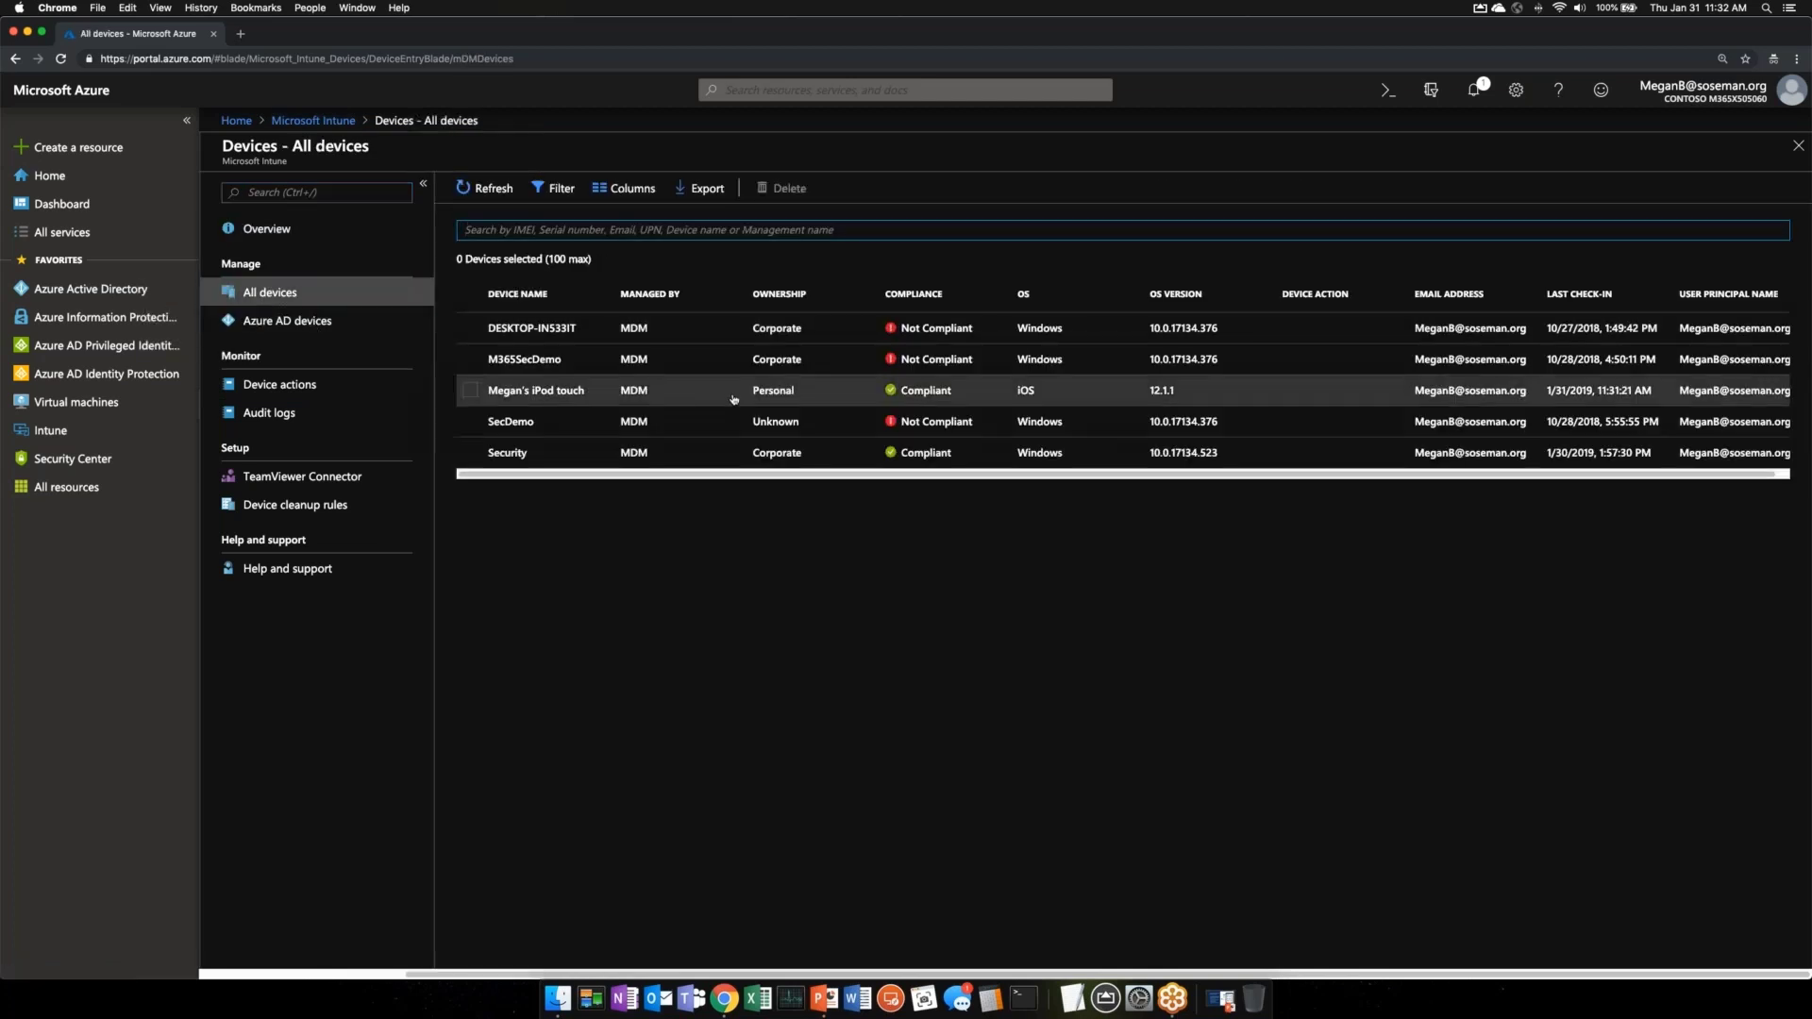
{"action": "left_click", "coordinate": [614, 395]}
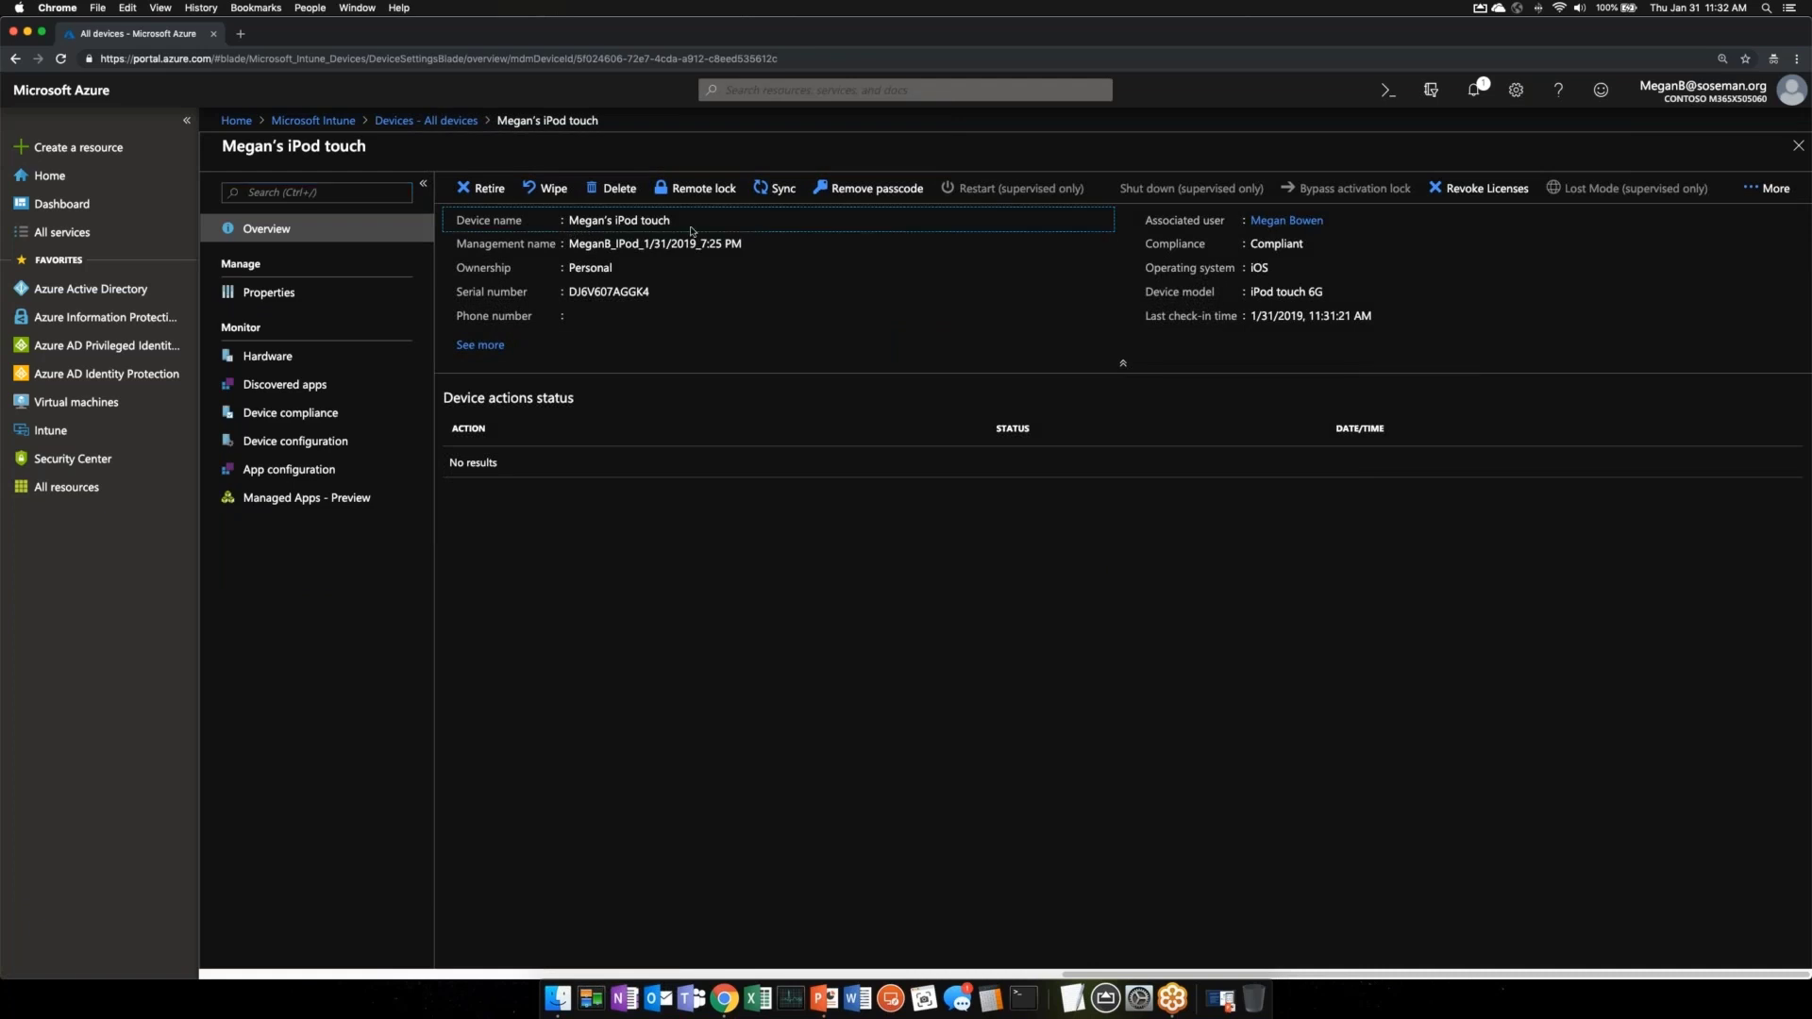
{"action": "left_click", "coordinate": [480, 346]}
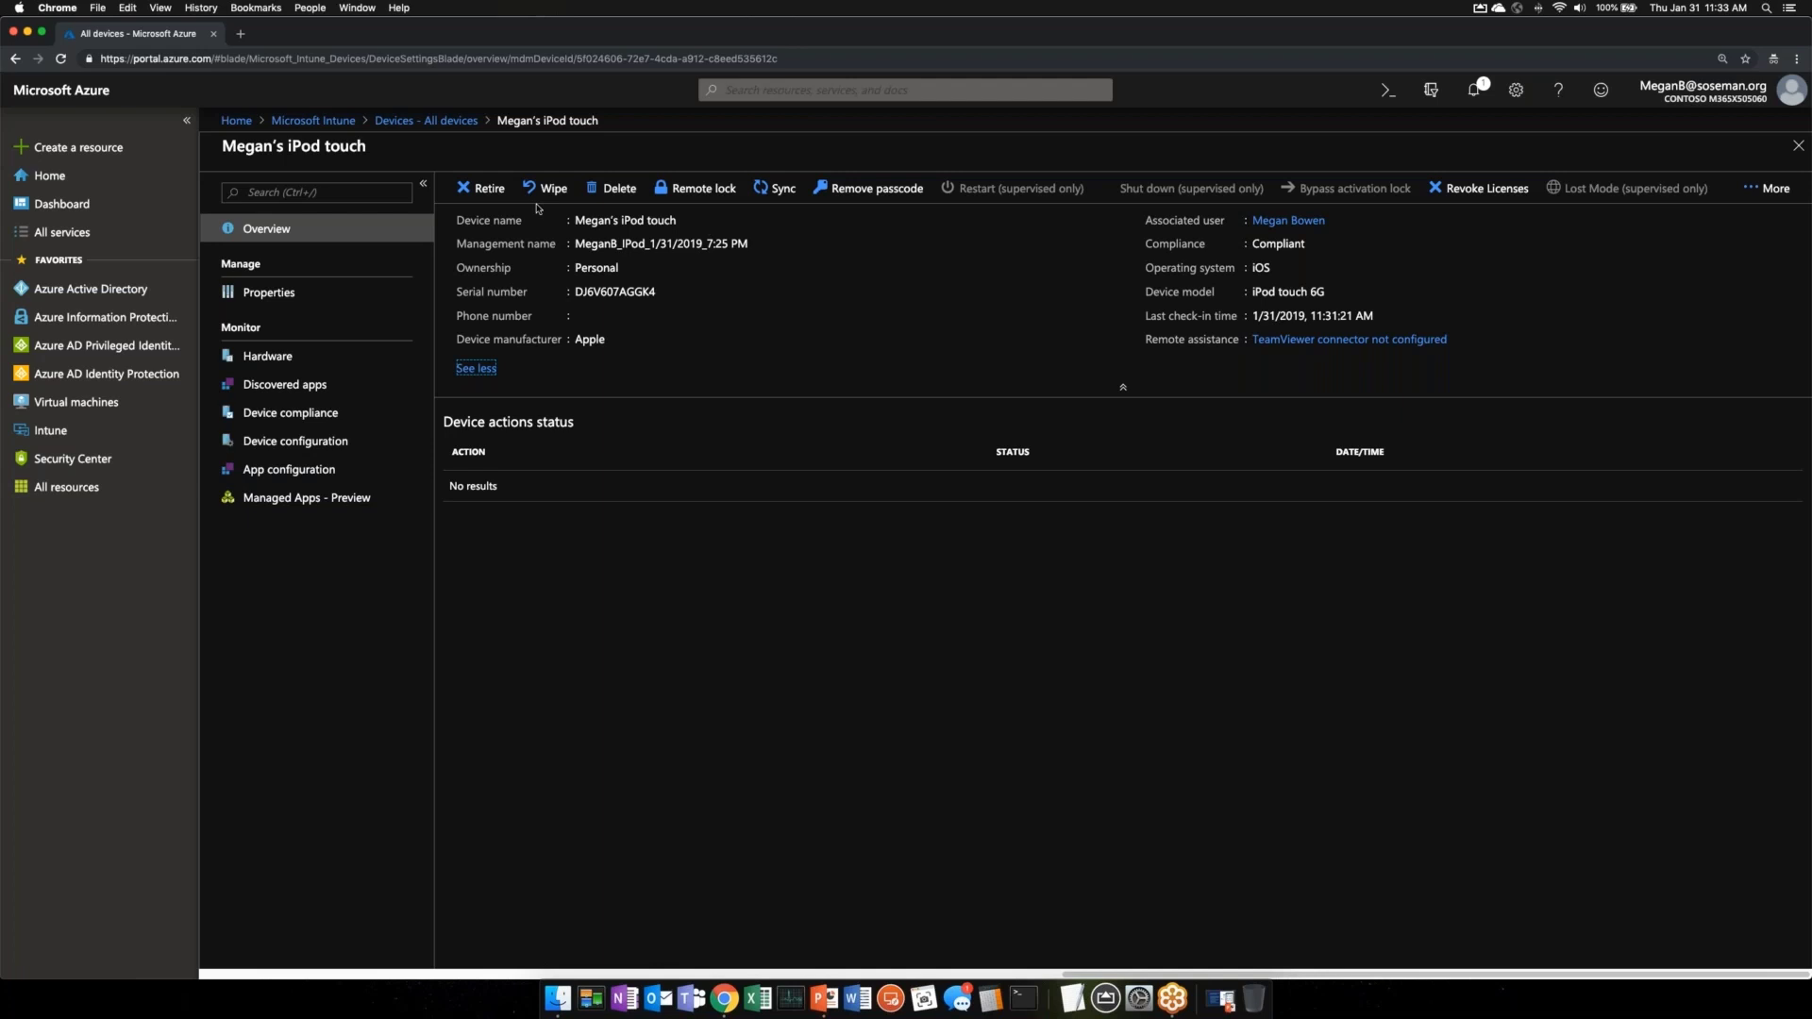
{"action": "left_click", "coordinate": [381, 364]}
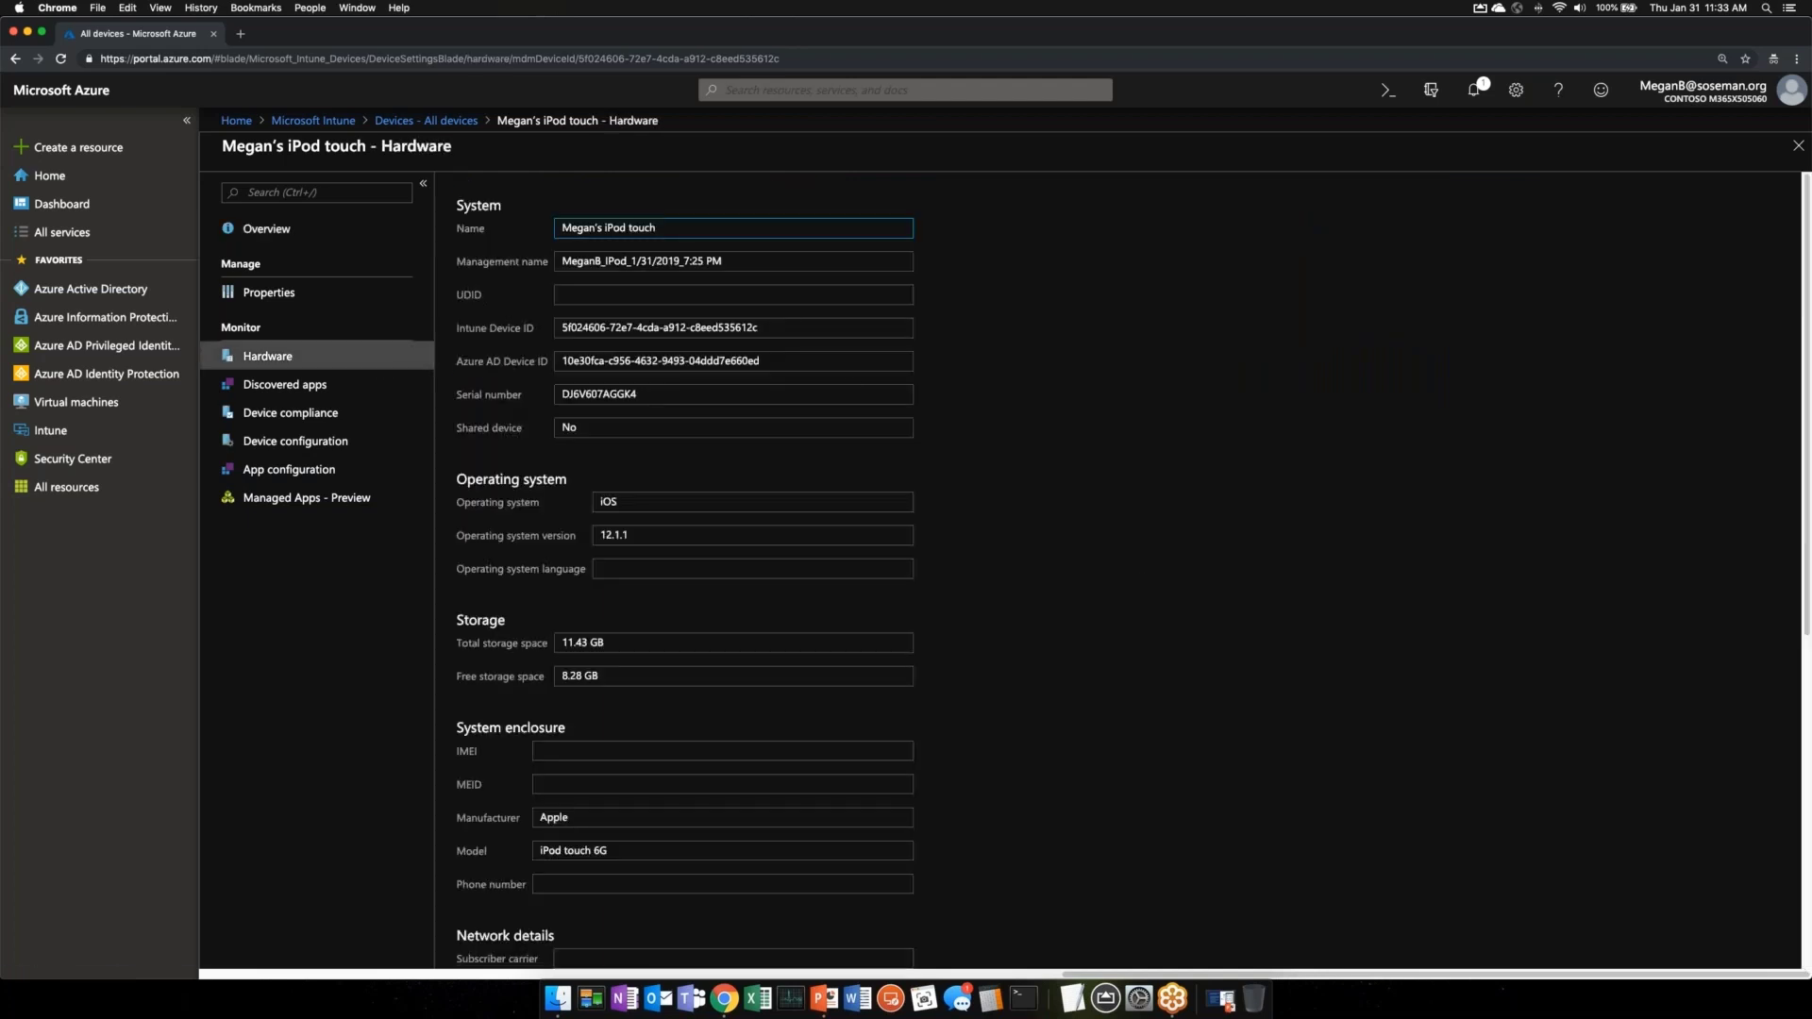
{"action": "scroll", "coordinate": [848, 385], "scroll_direction": "down", "scroll_amount": 5}
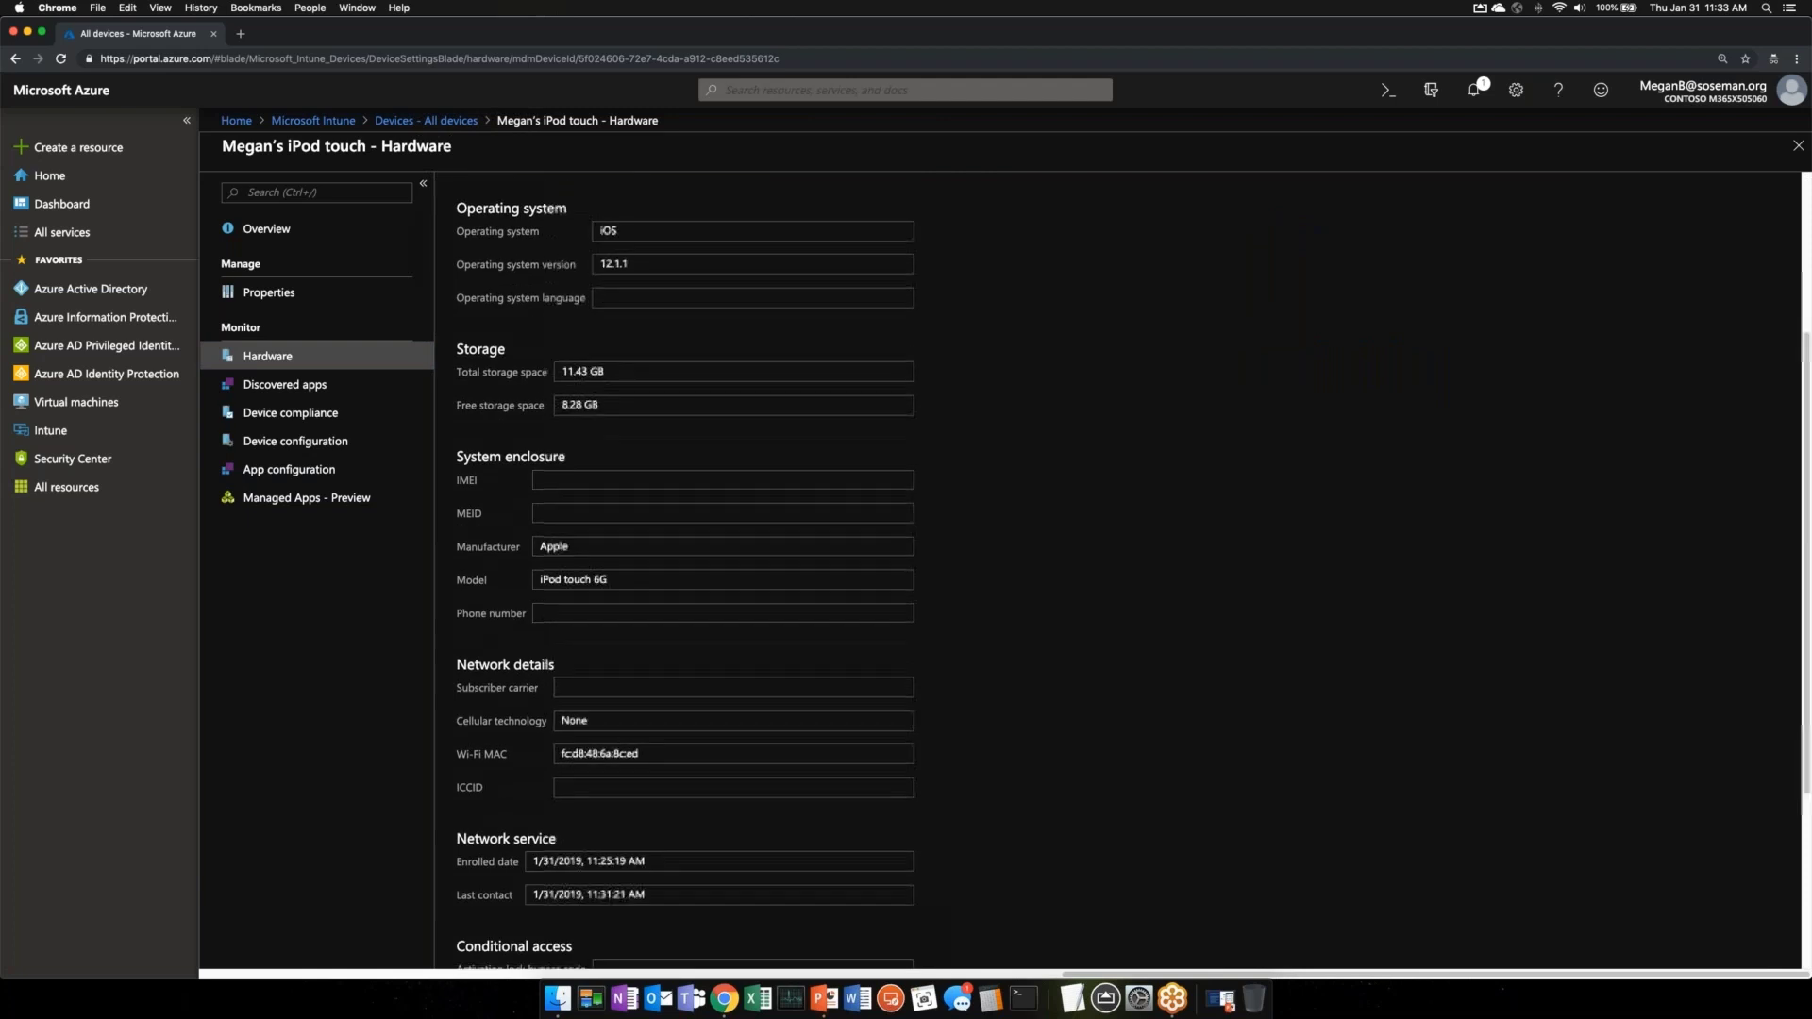
{"action": "scroll", "coordinate": [685, 567], "scroll_direction": "down", "scroll_amount": 3}
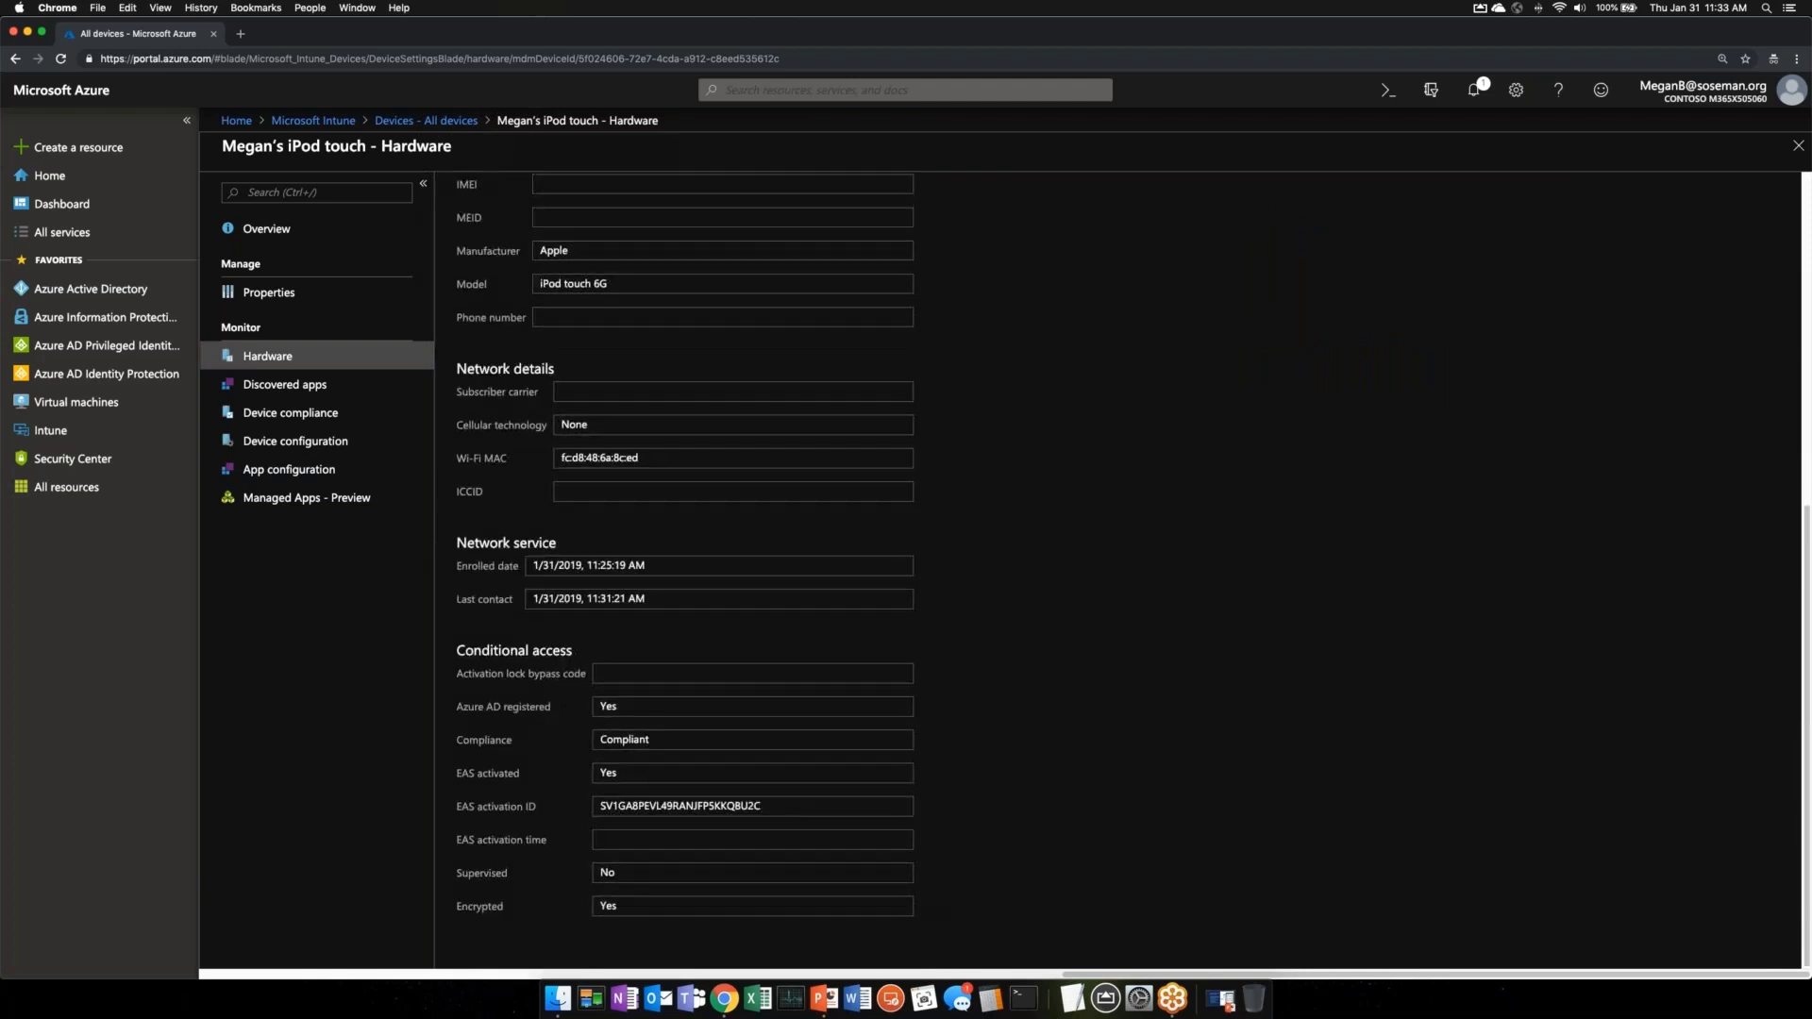
{"action": "left_click", "coordinate": [283, 384]}
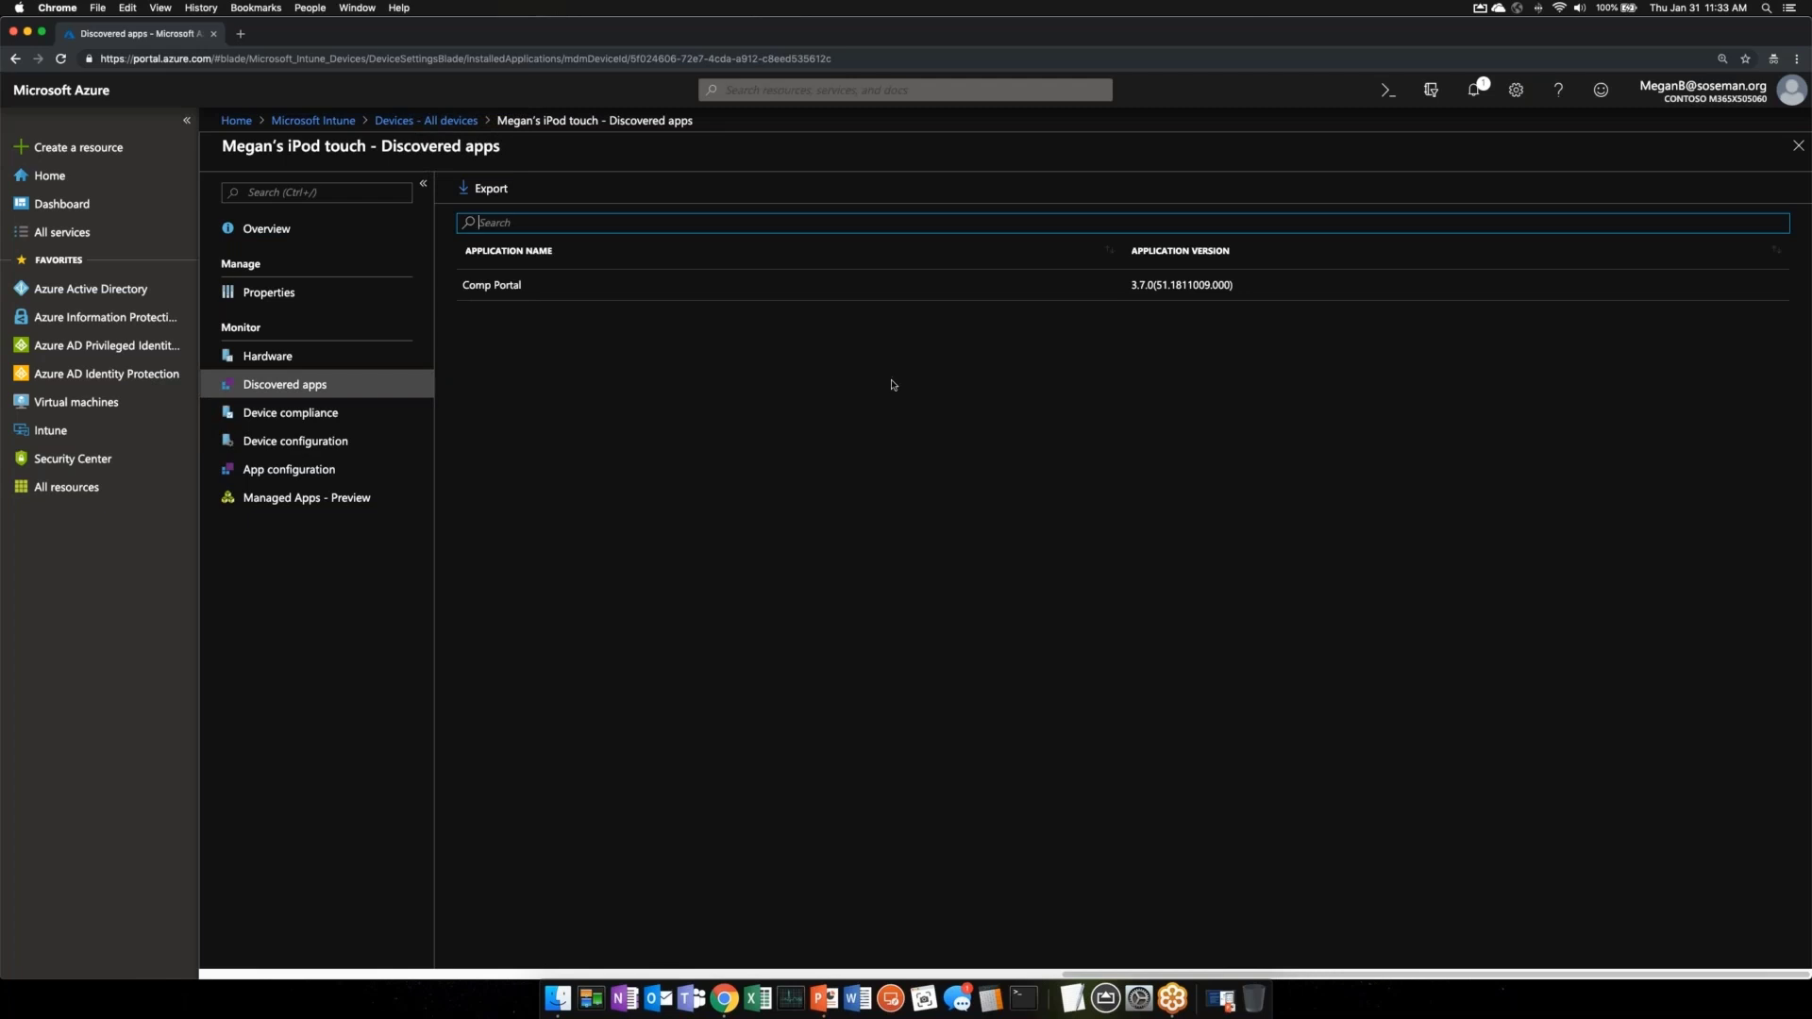
{"action": "left_click", "coordinate": [373, 409]}
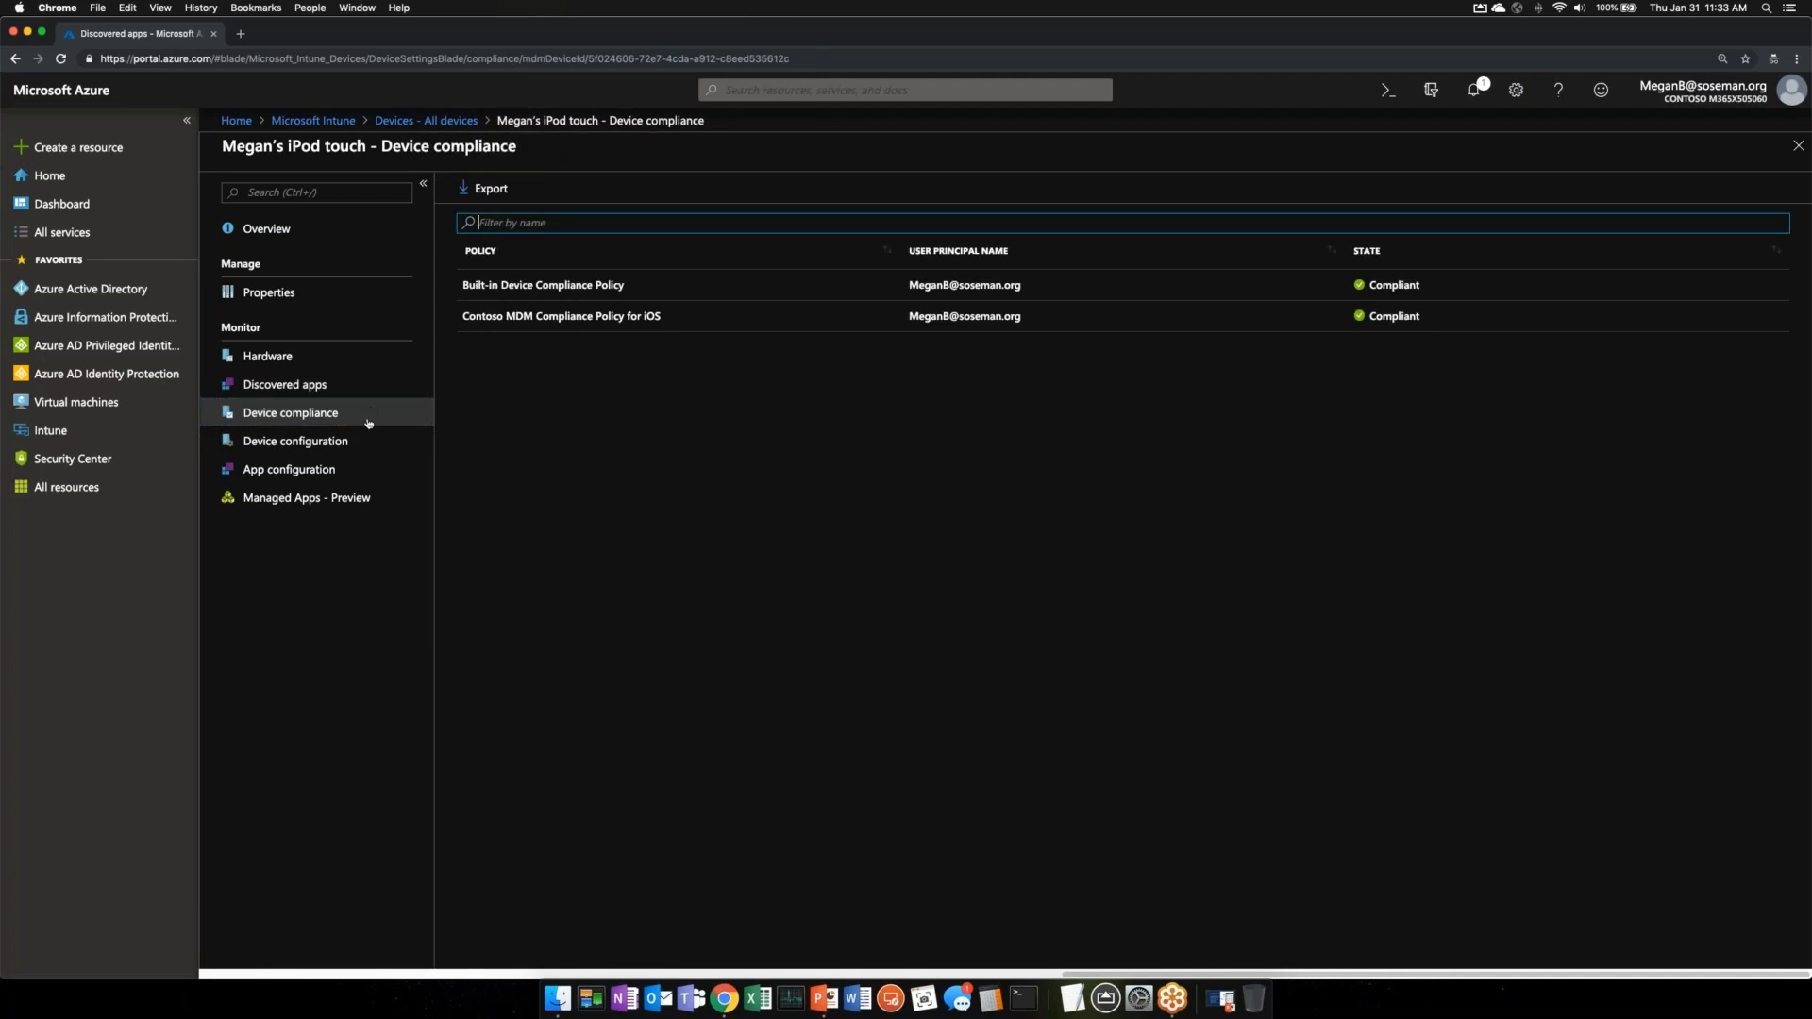
{"action": "left_click", "coordinate": [371, 436]}
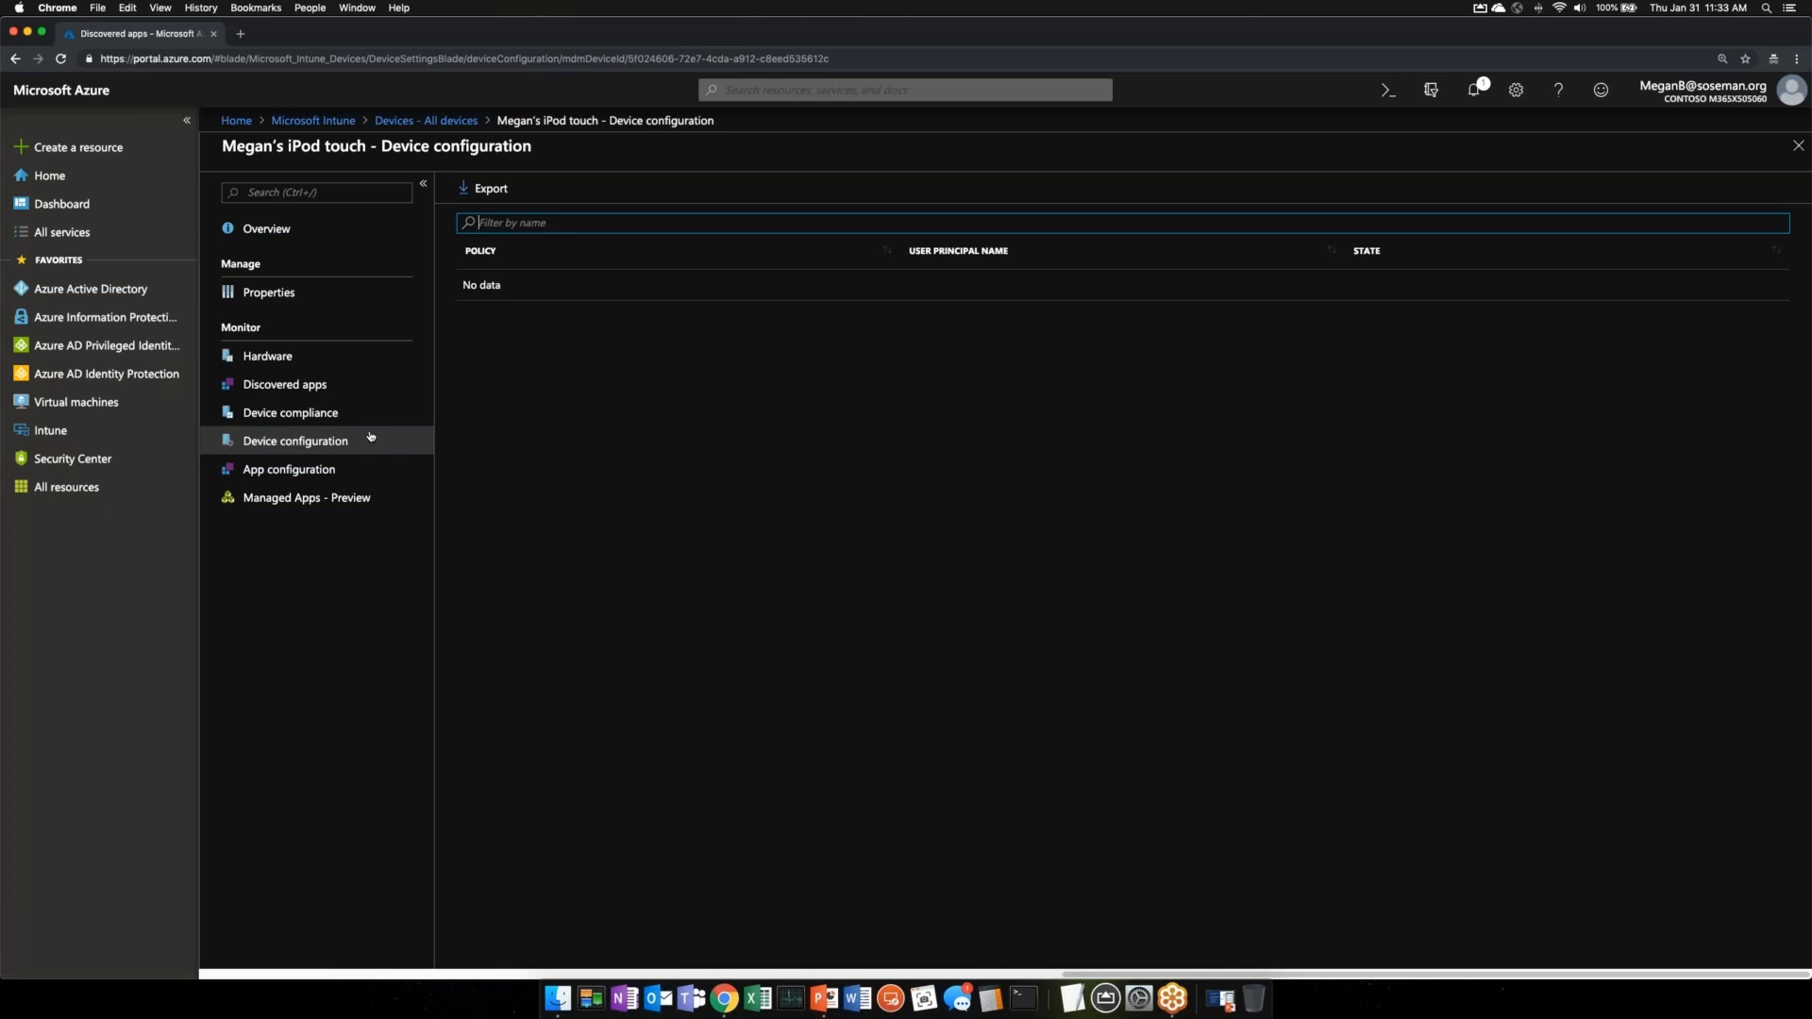
{"action": "left_click", "coordinate": [335, 471]}
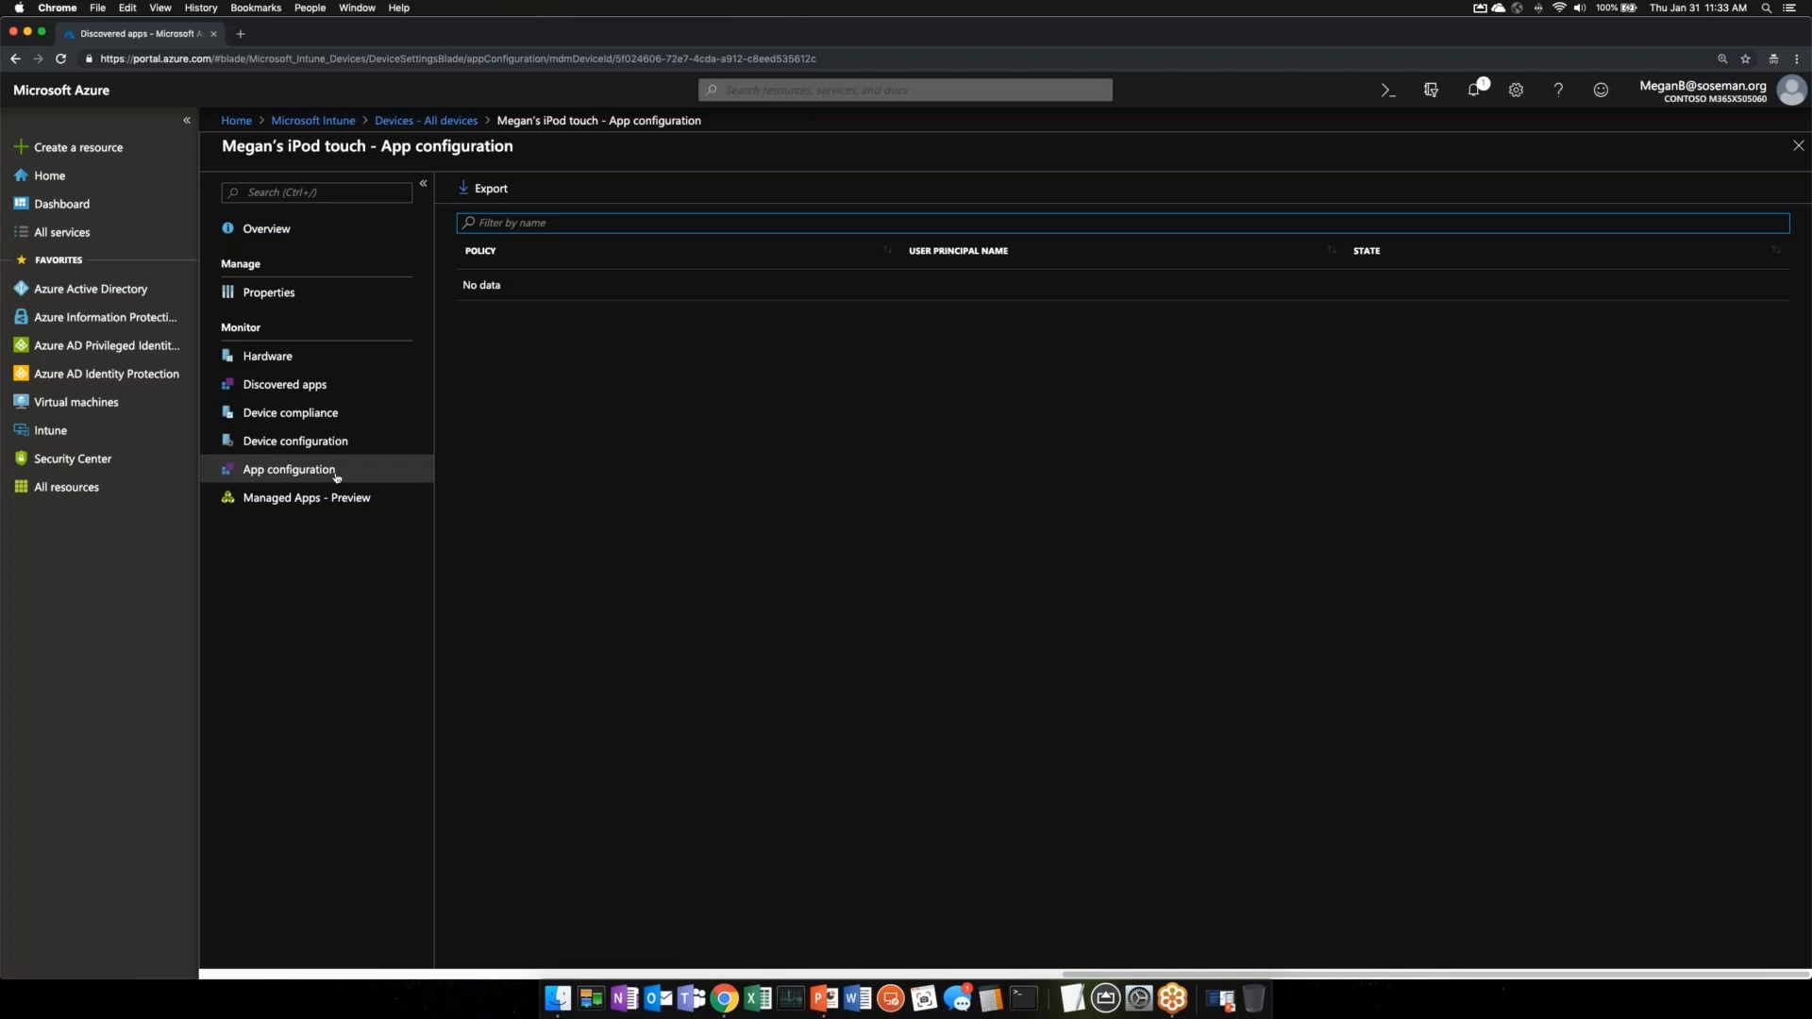
{"action": "left_click", "coordinate": [349, 357]}
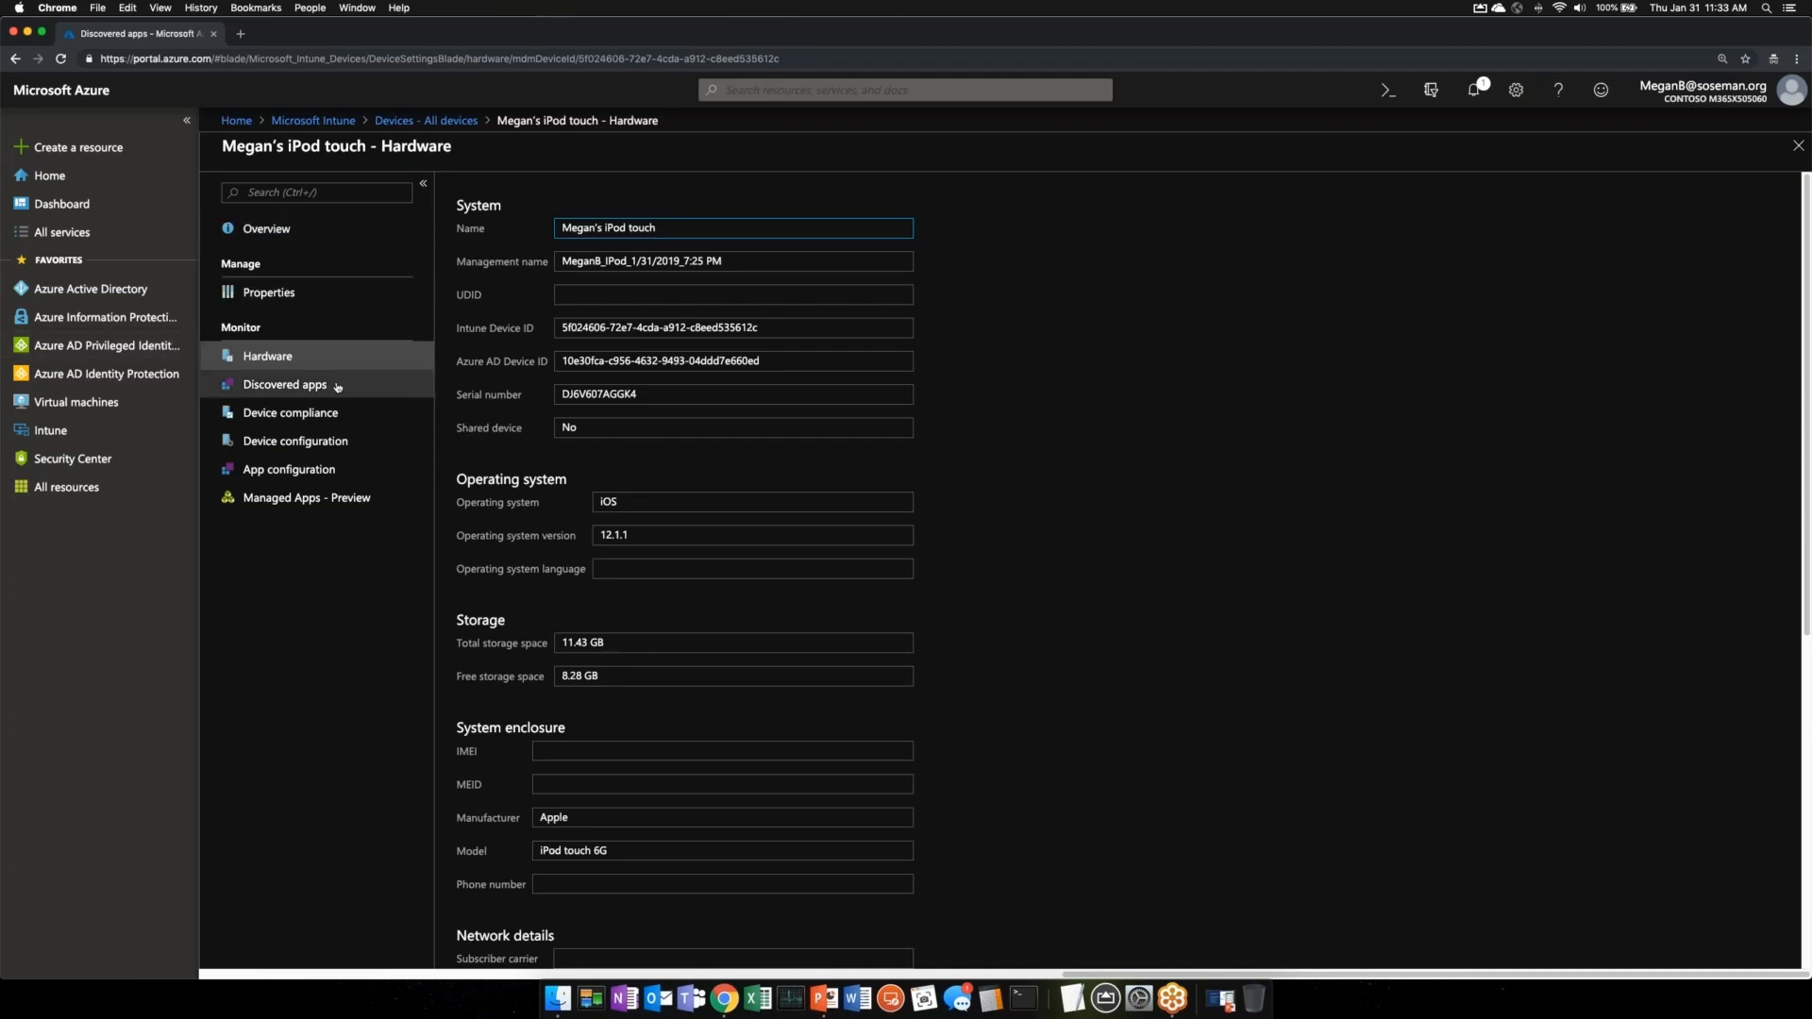
{"action": "left_click", "coordinate": [269, 291]}
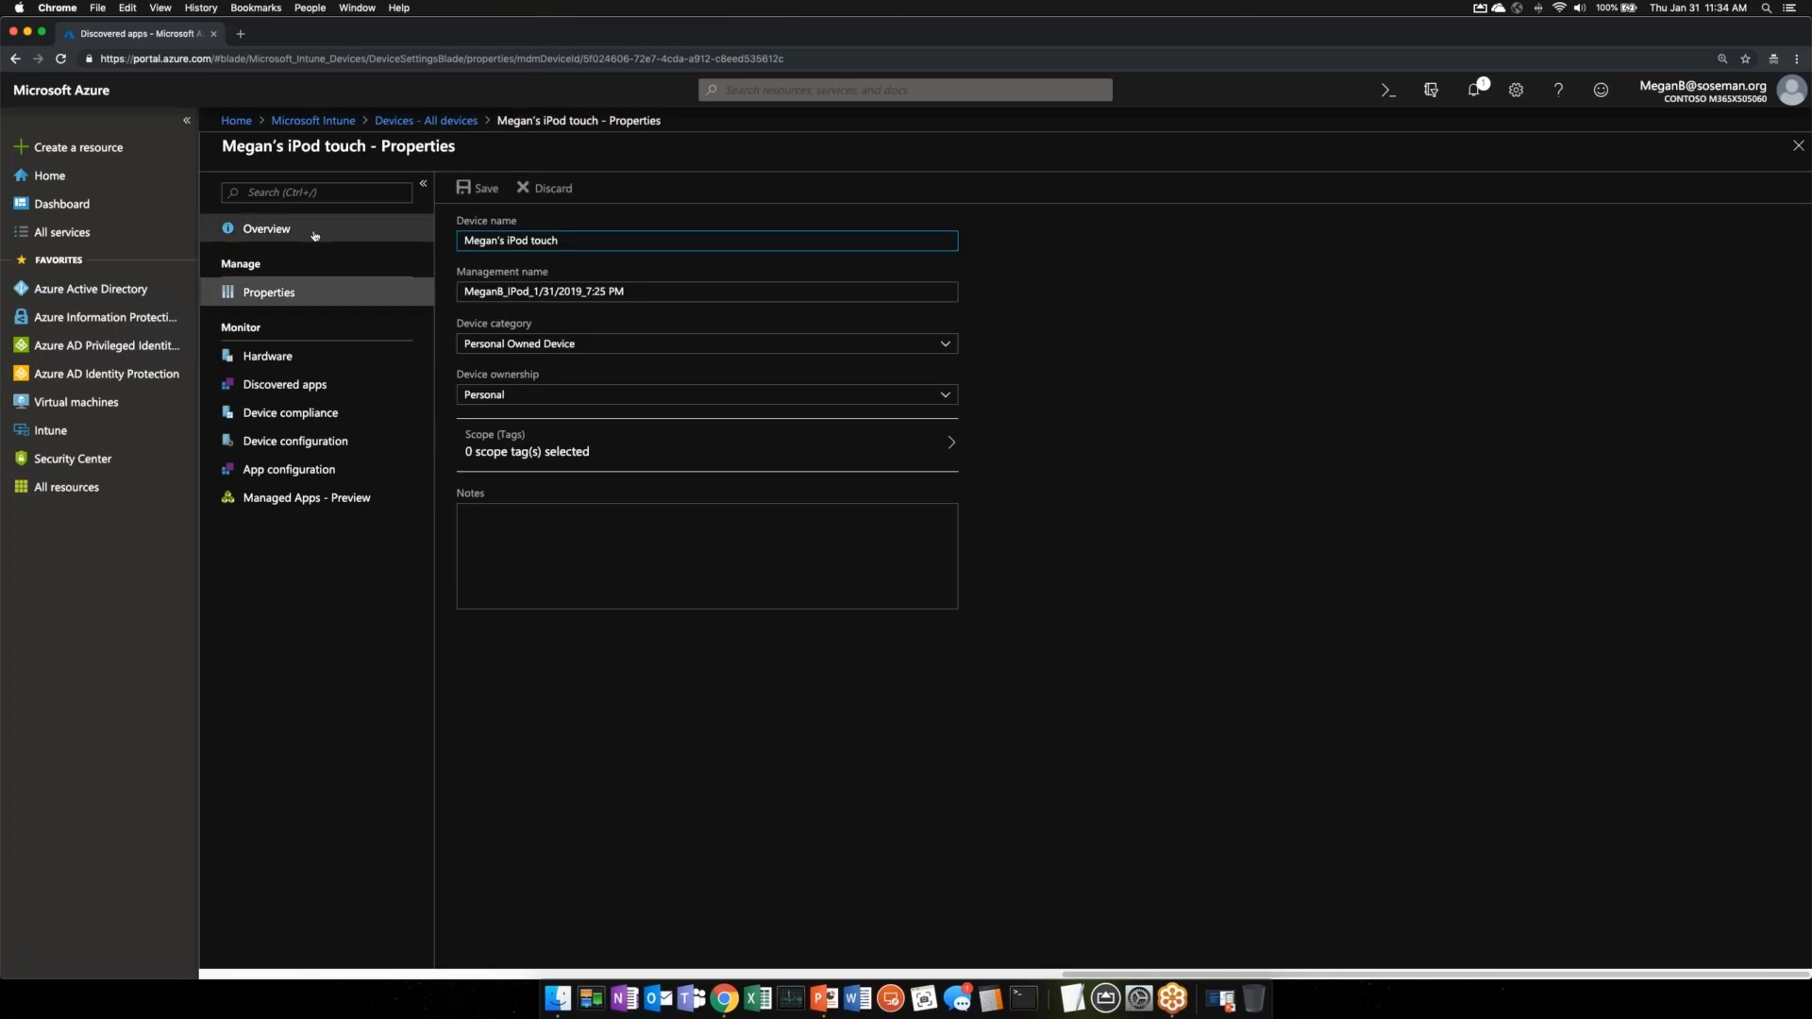
{"action": "left_click", "coordinate": [250, 230]}
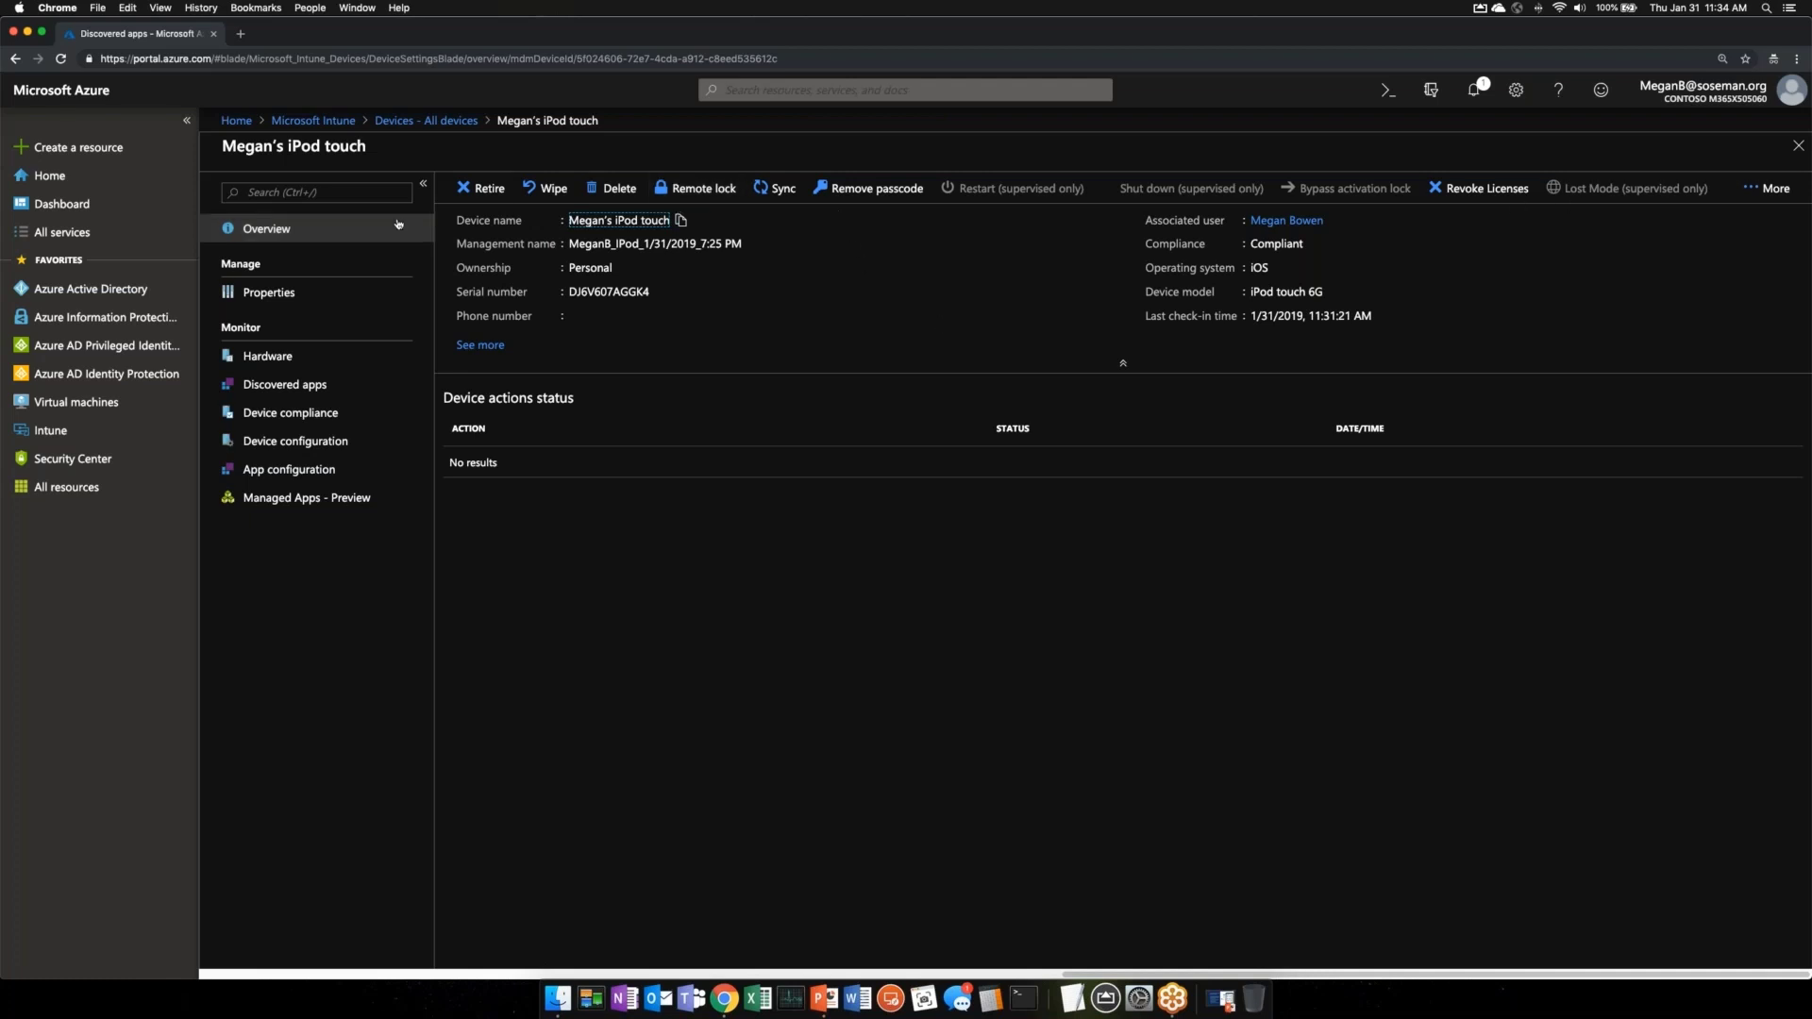
{"action": "left_click", "coordinate": [448, 126]}
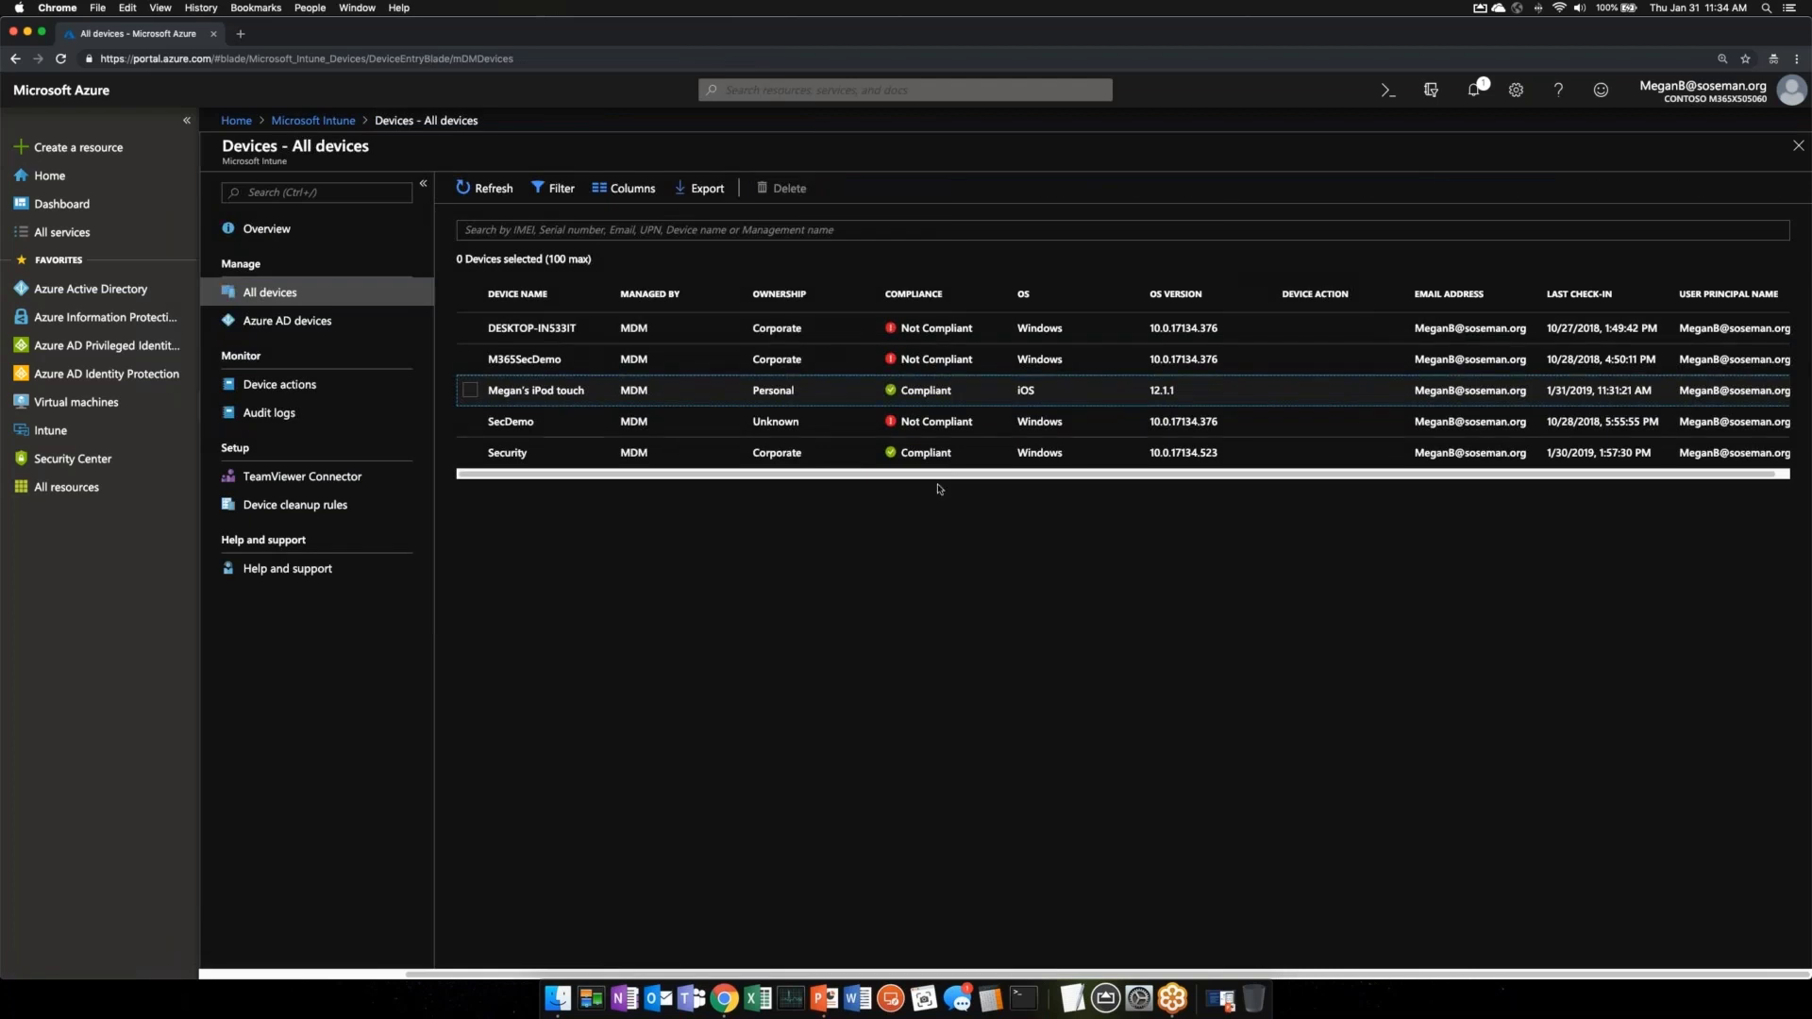
- Inspect the Security device's details, extra remote actions and properties, then return to the Intune overview
{"action": "left_click", "coordinate": [746, 452]}
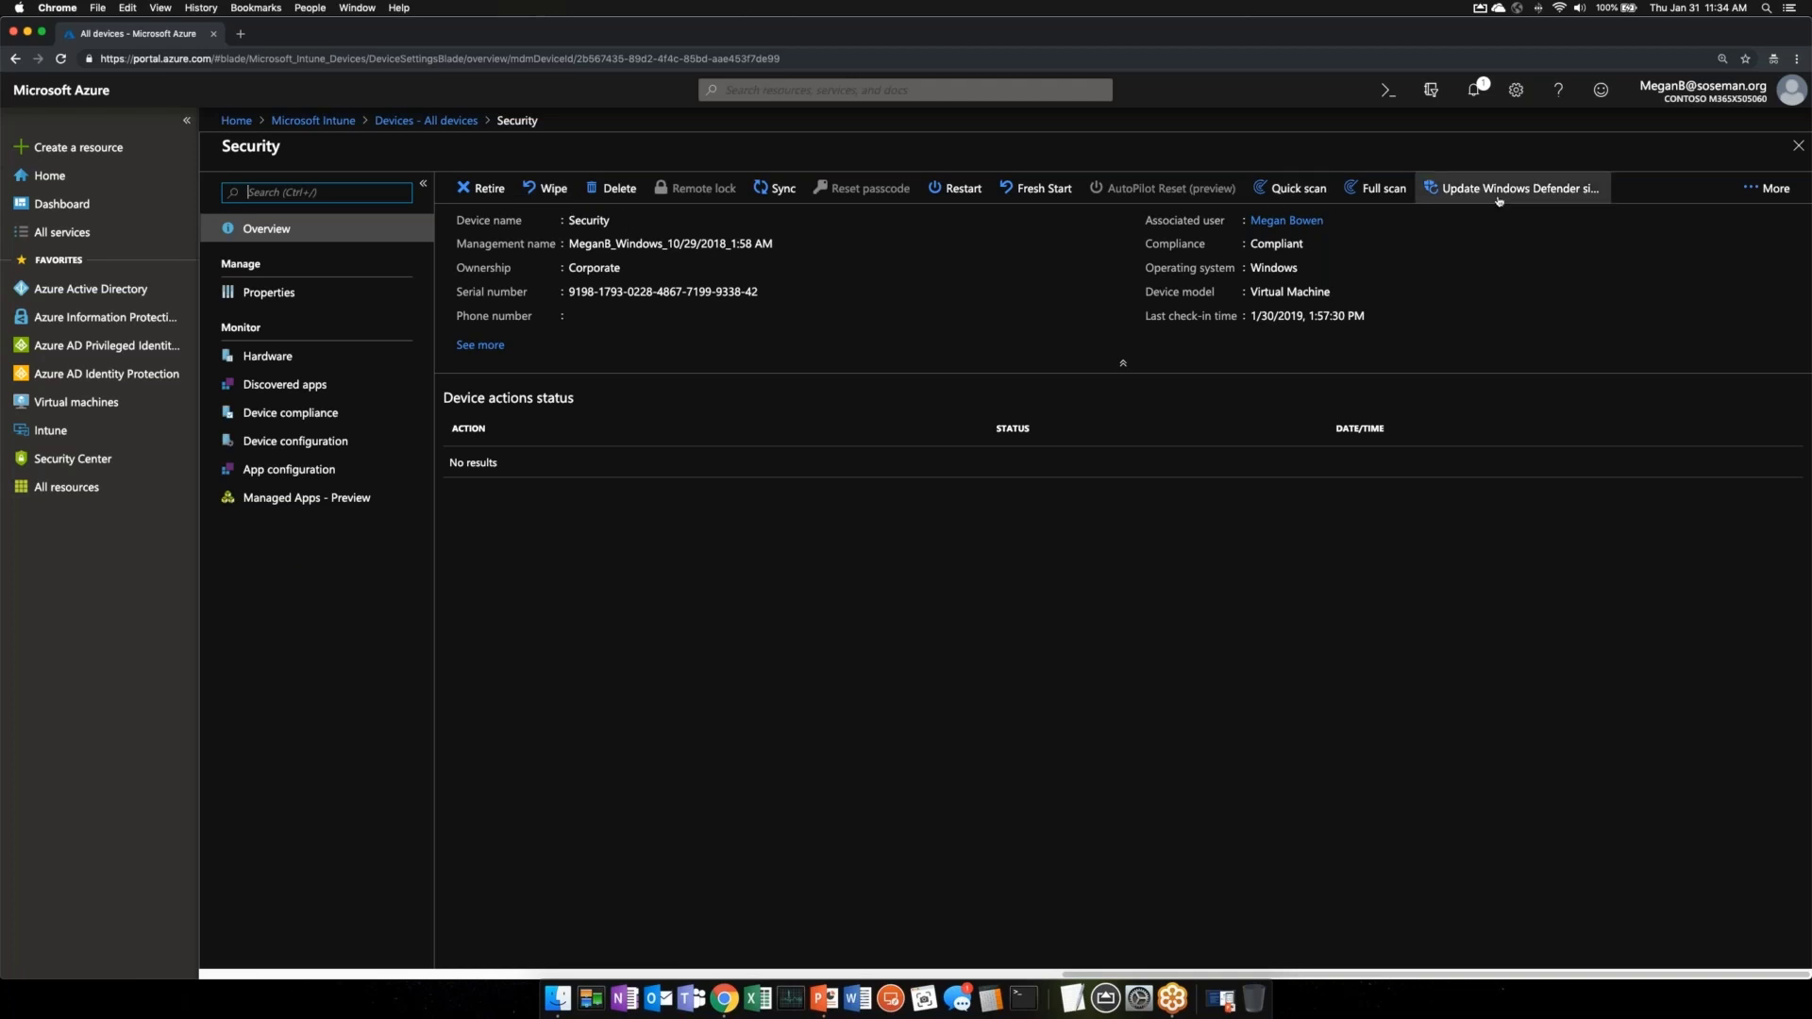
{"action": "left_click", "coordinate": [1786, 198]}
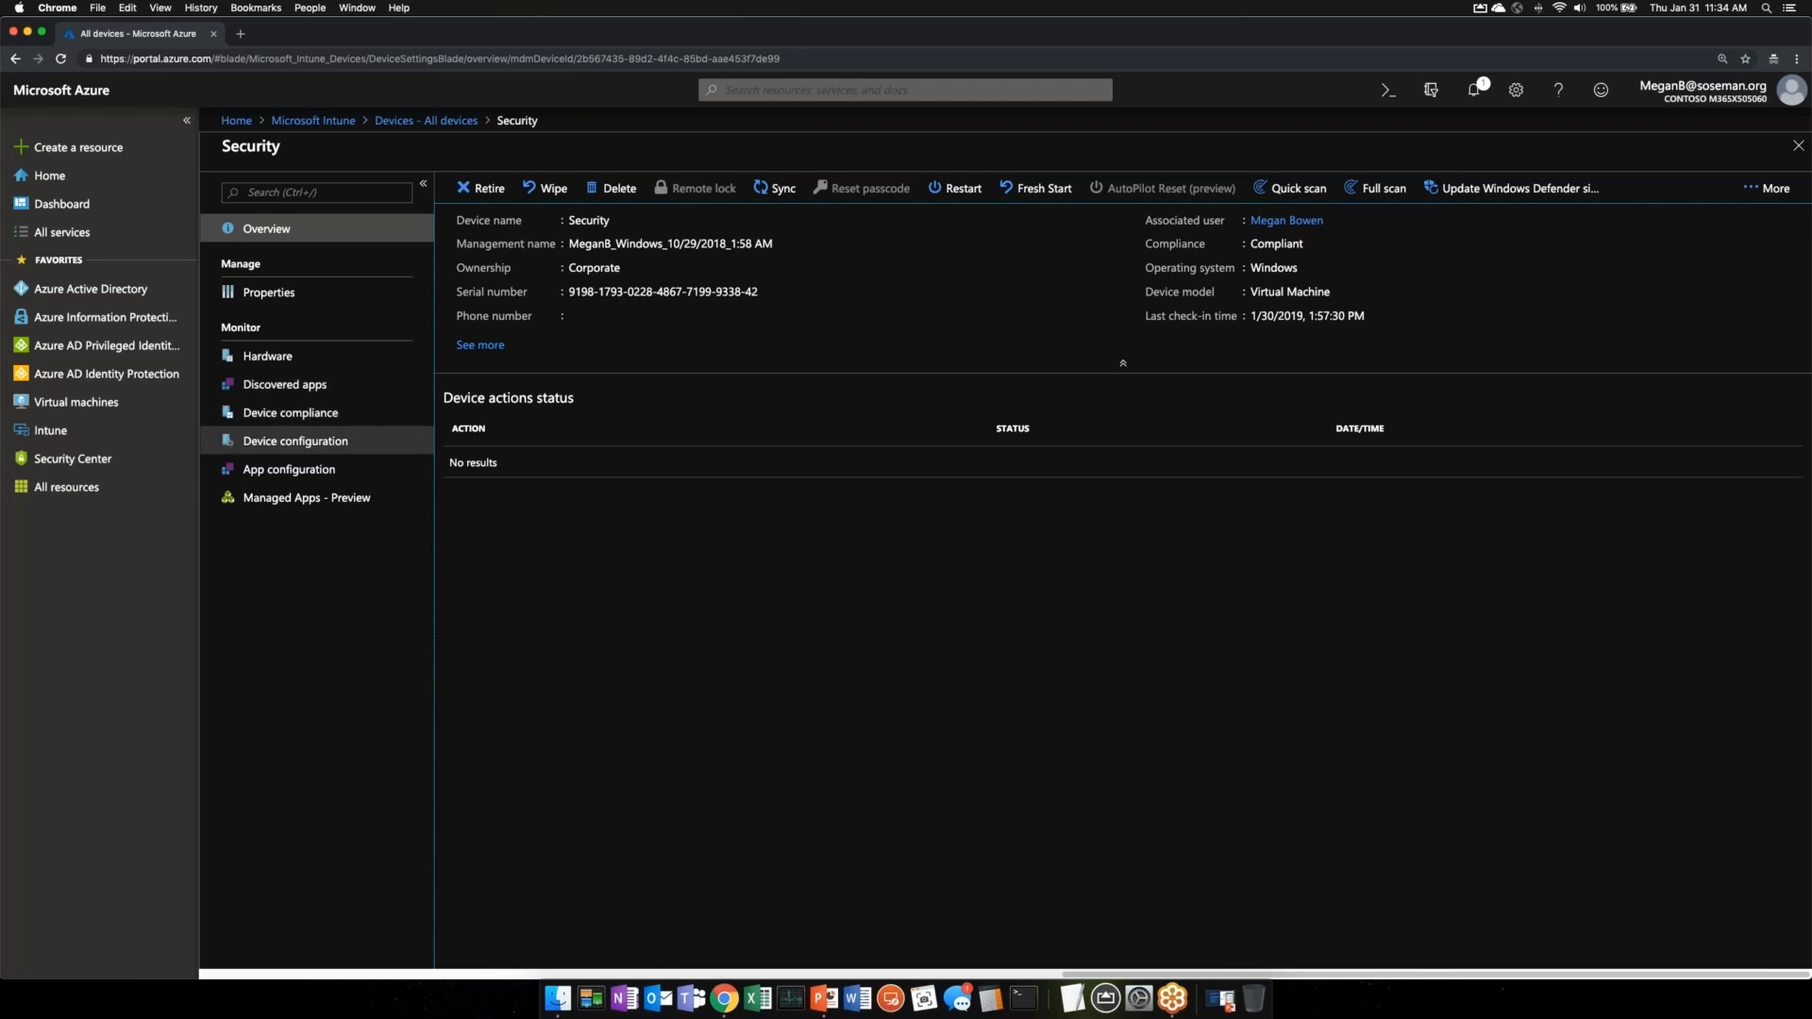
{"action": "left_click", "coordinate": [269, 291]}
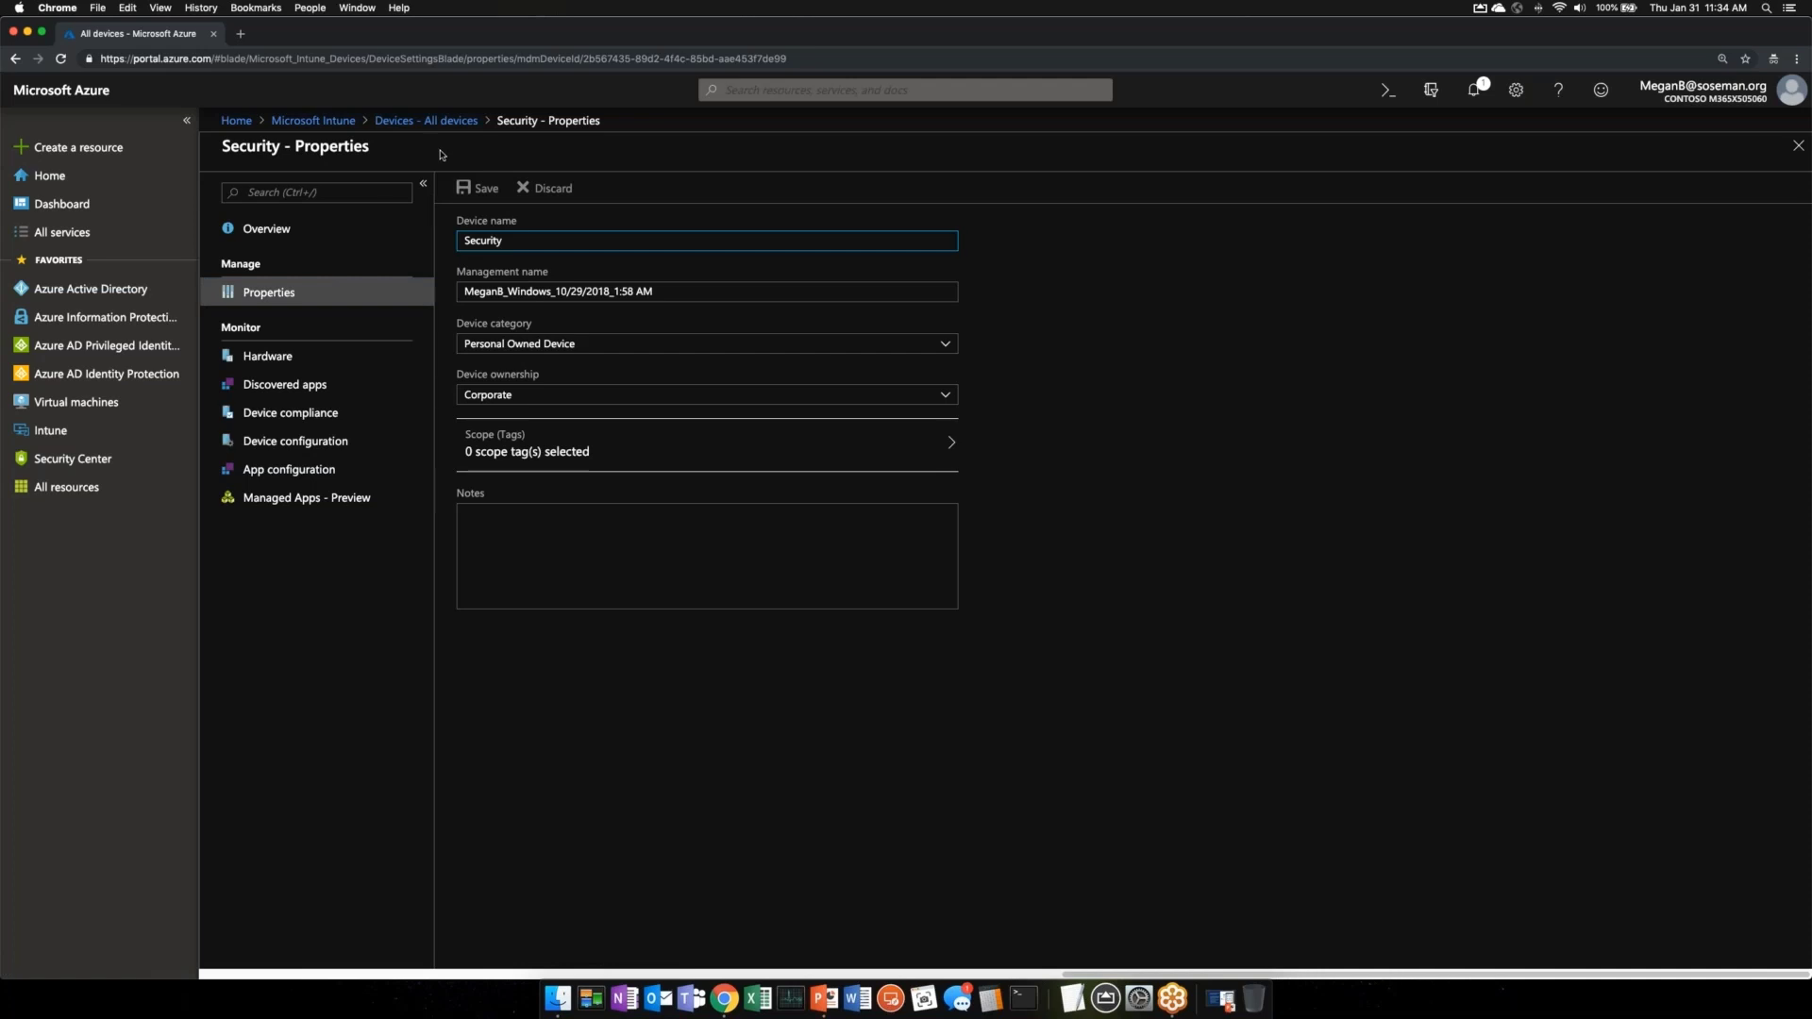
{"action": "left_click", "coordinate": [312, 121]}
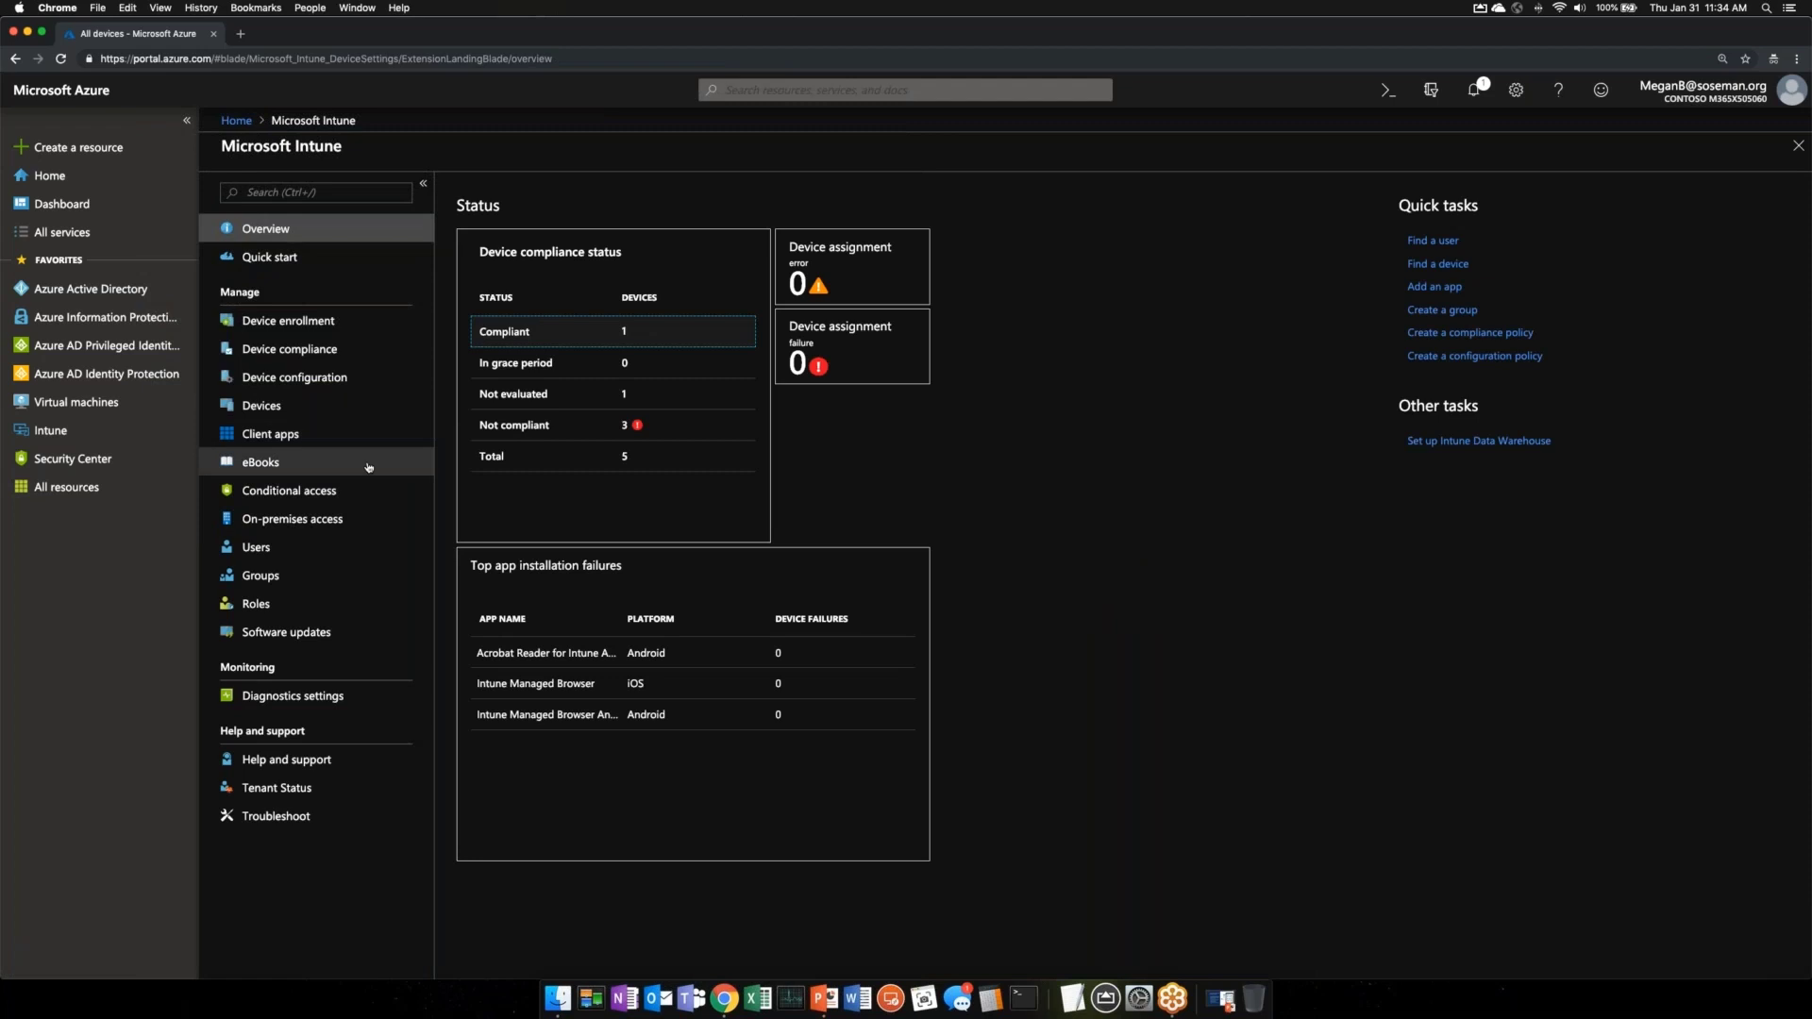
- Verify the iPod touch under All devices shows Compliant, then go to Device compliance
{"action": "left_click", "coordinate": [302, 408]}
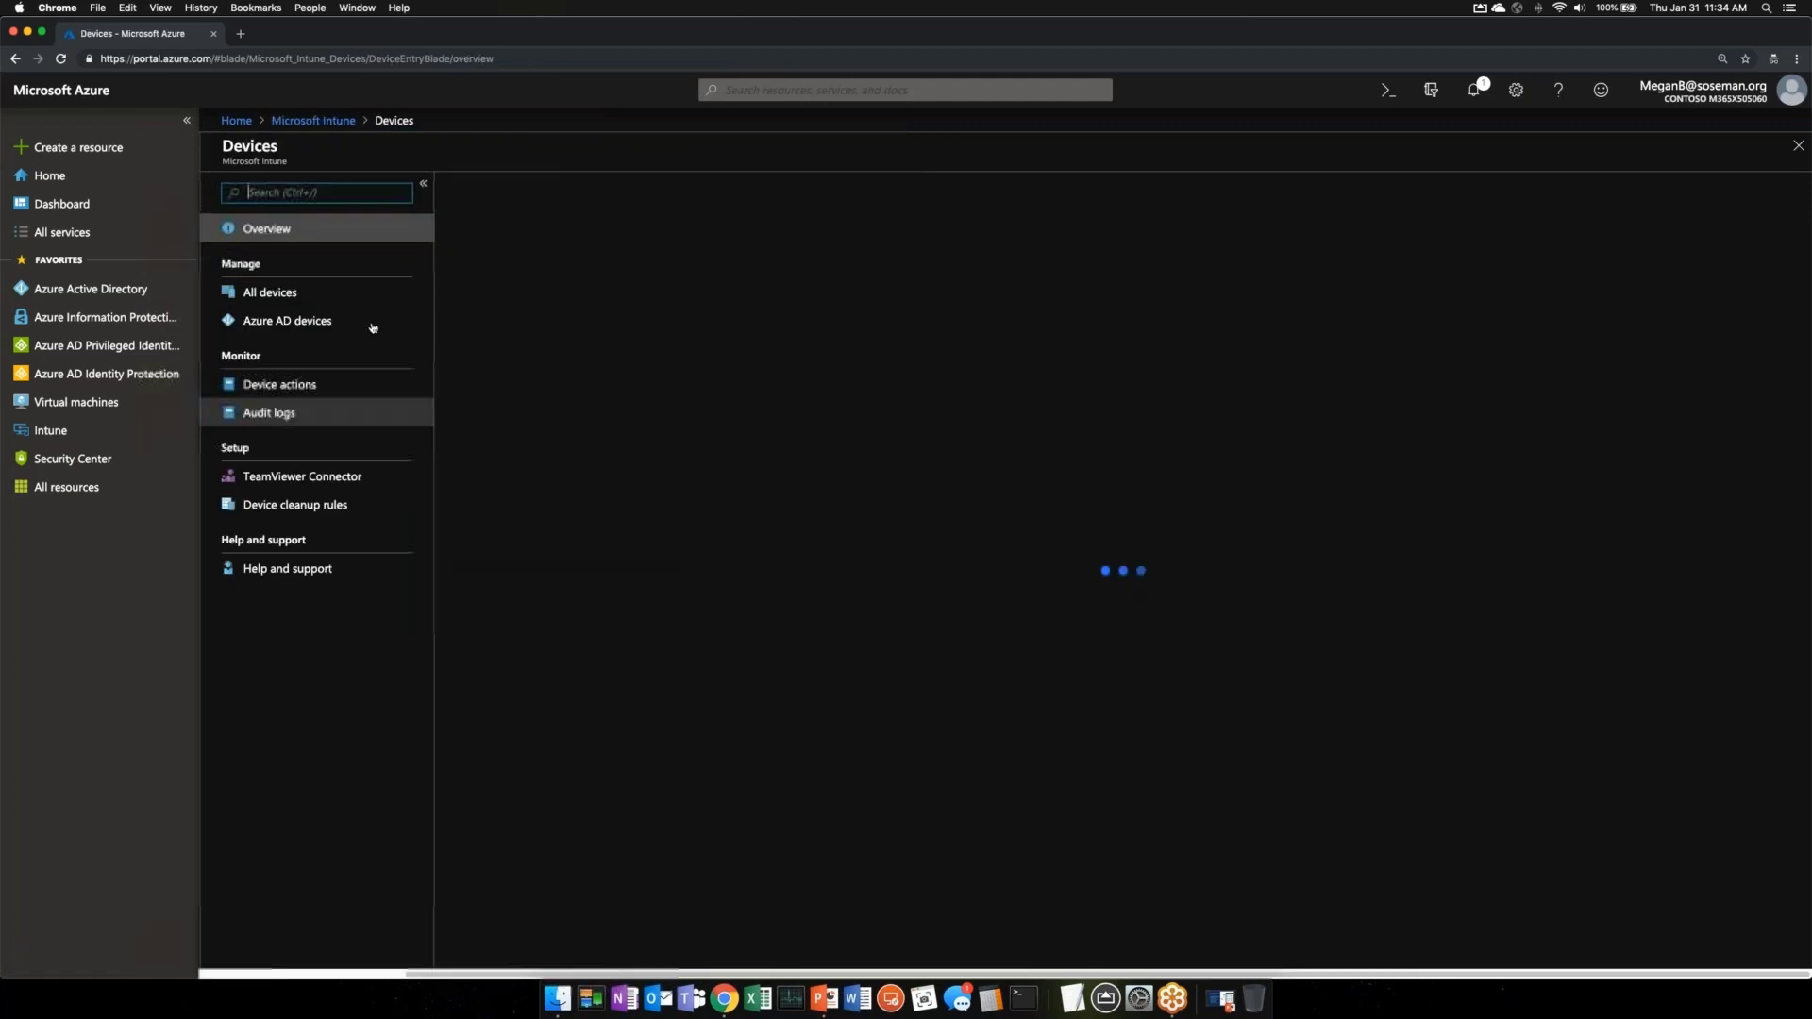
{"action": "left_click", "coordinate": [381, 304]}
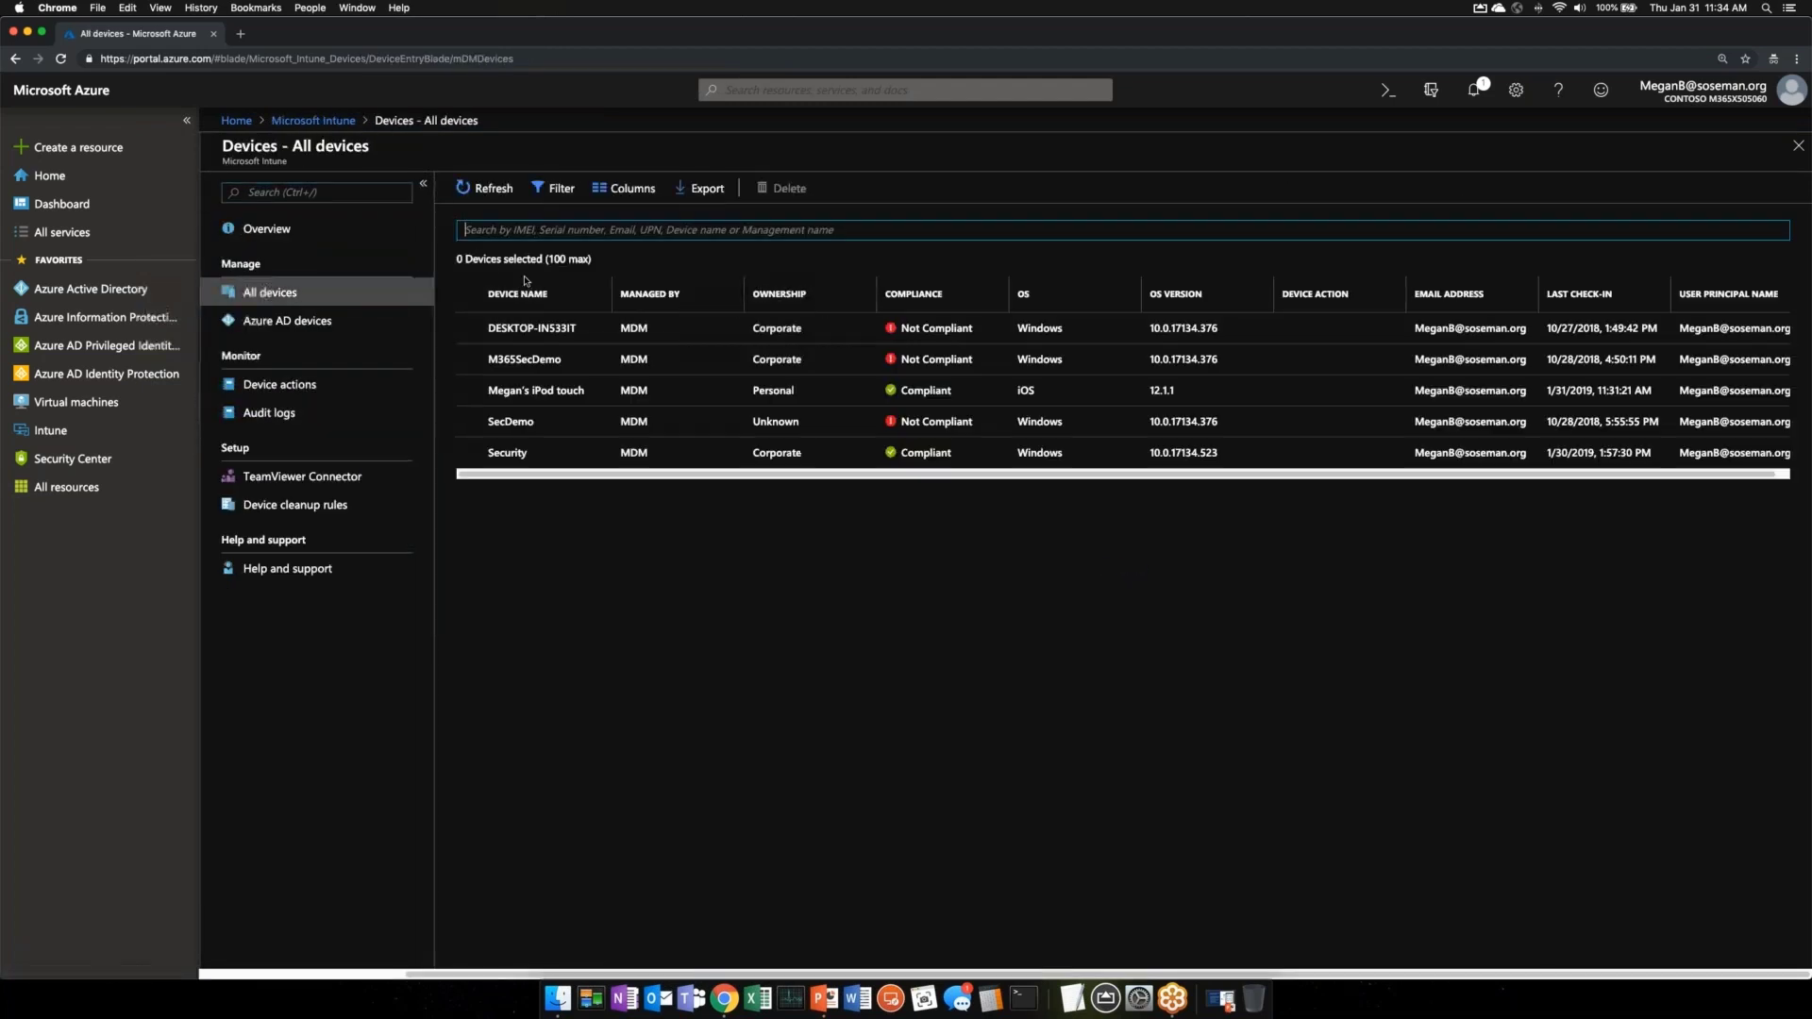
{"action": "left_click", "coordinate": [544, 395]}
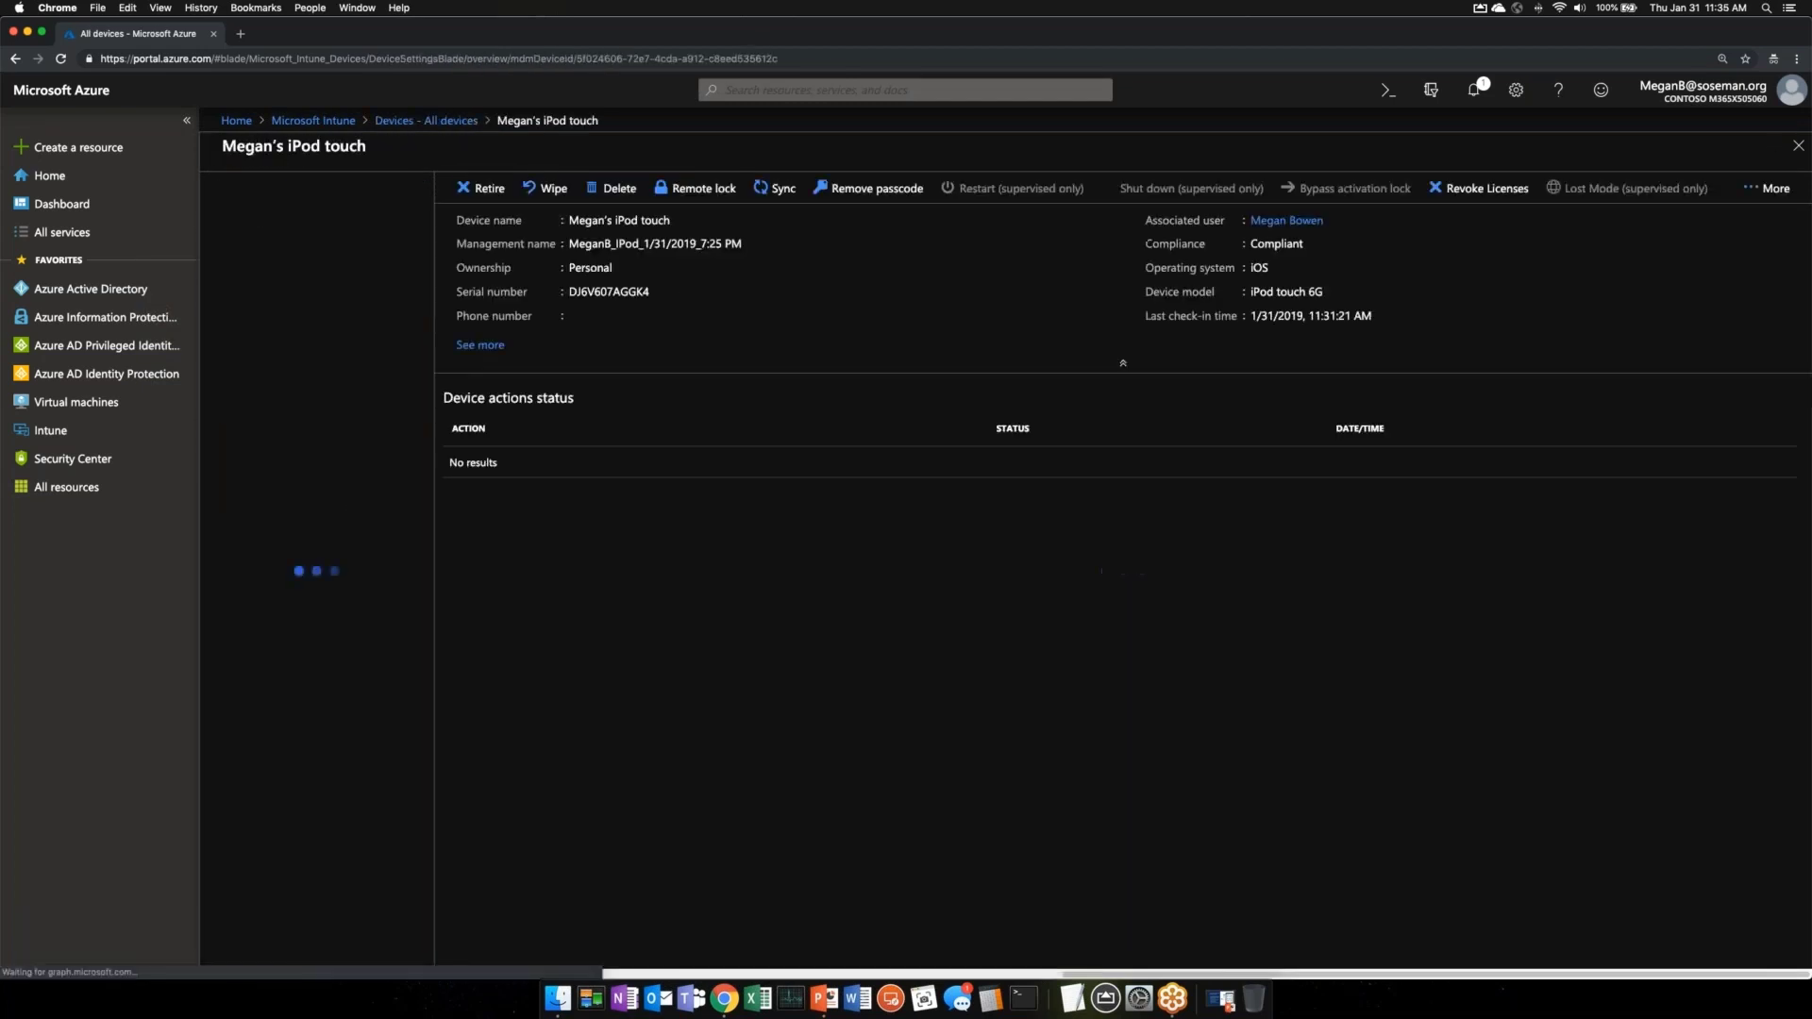
{"action": "left_click", "coordinate": [1279, 244]}
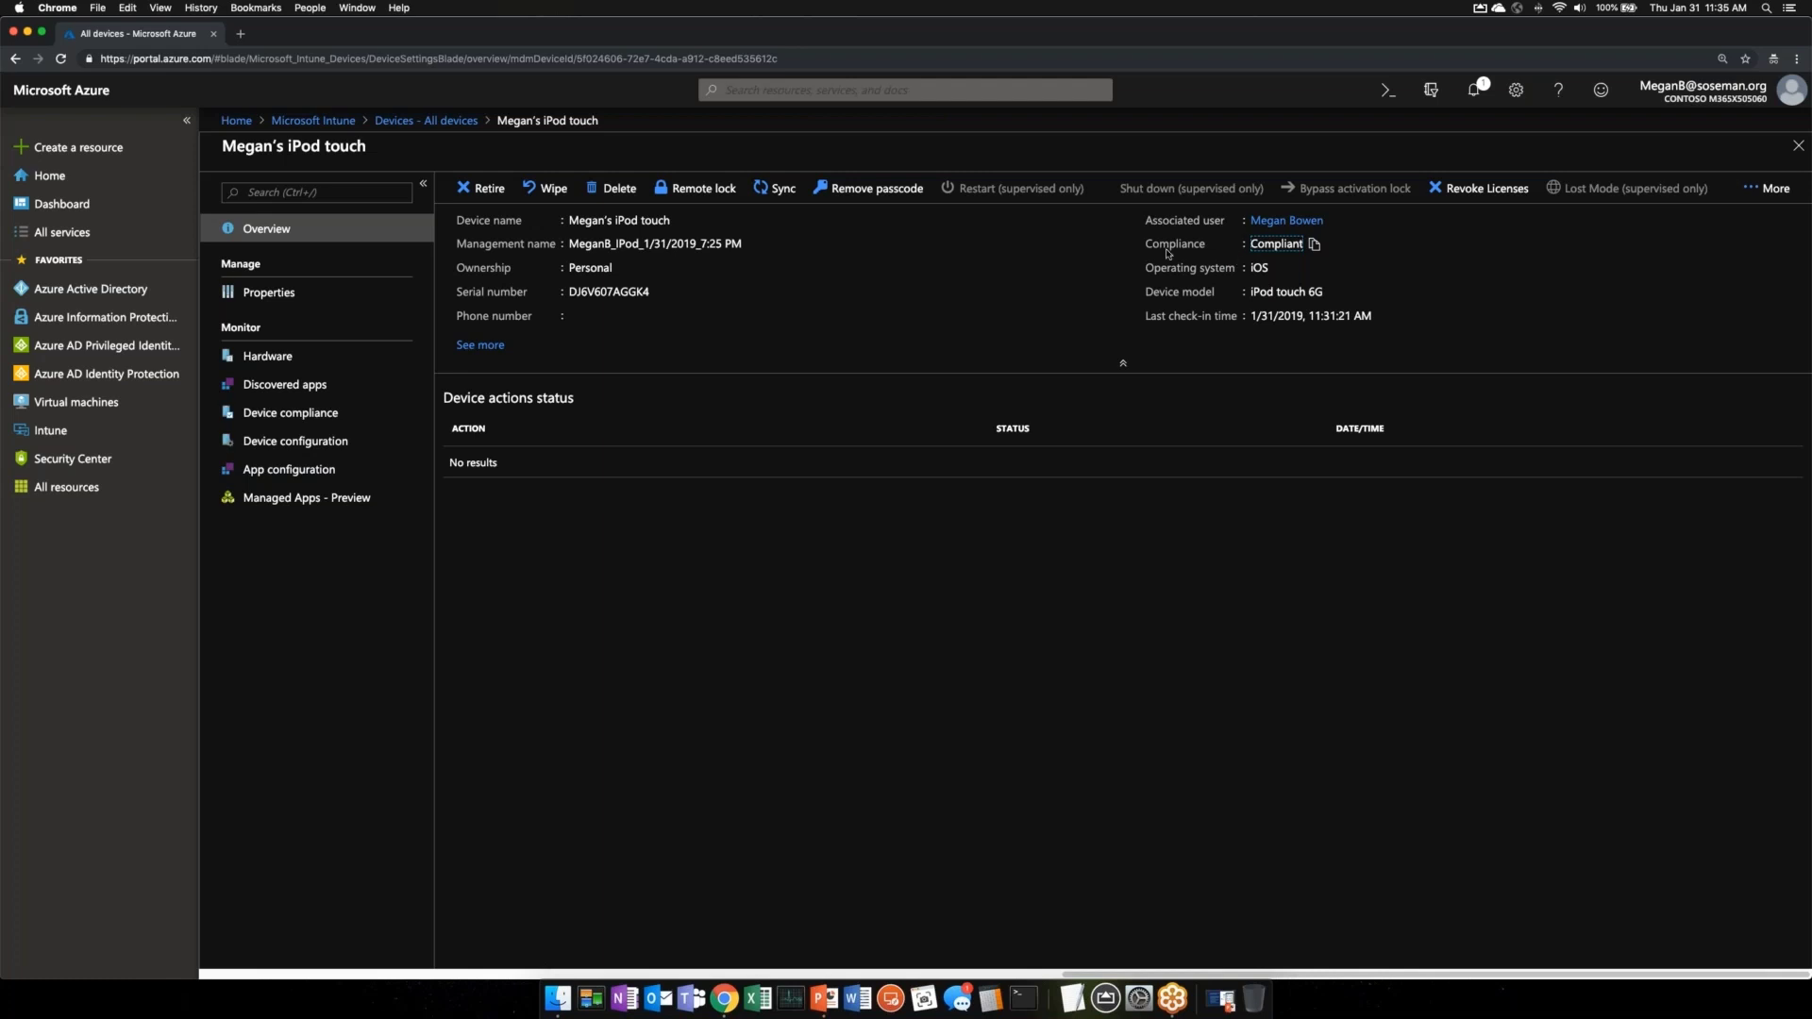
{"action": "left_click", "coordinate": [313, 121]}
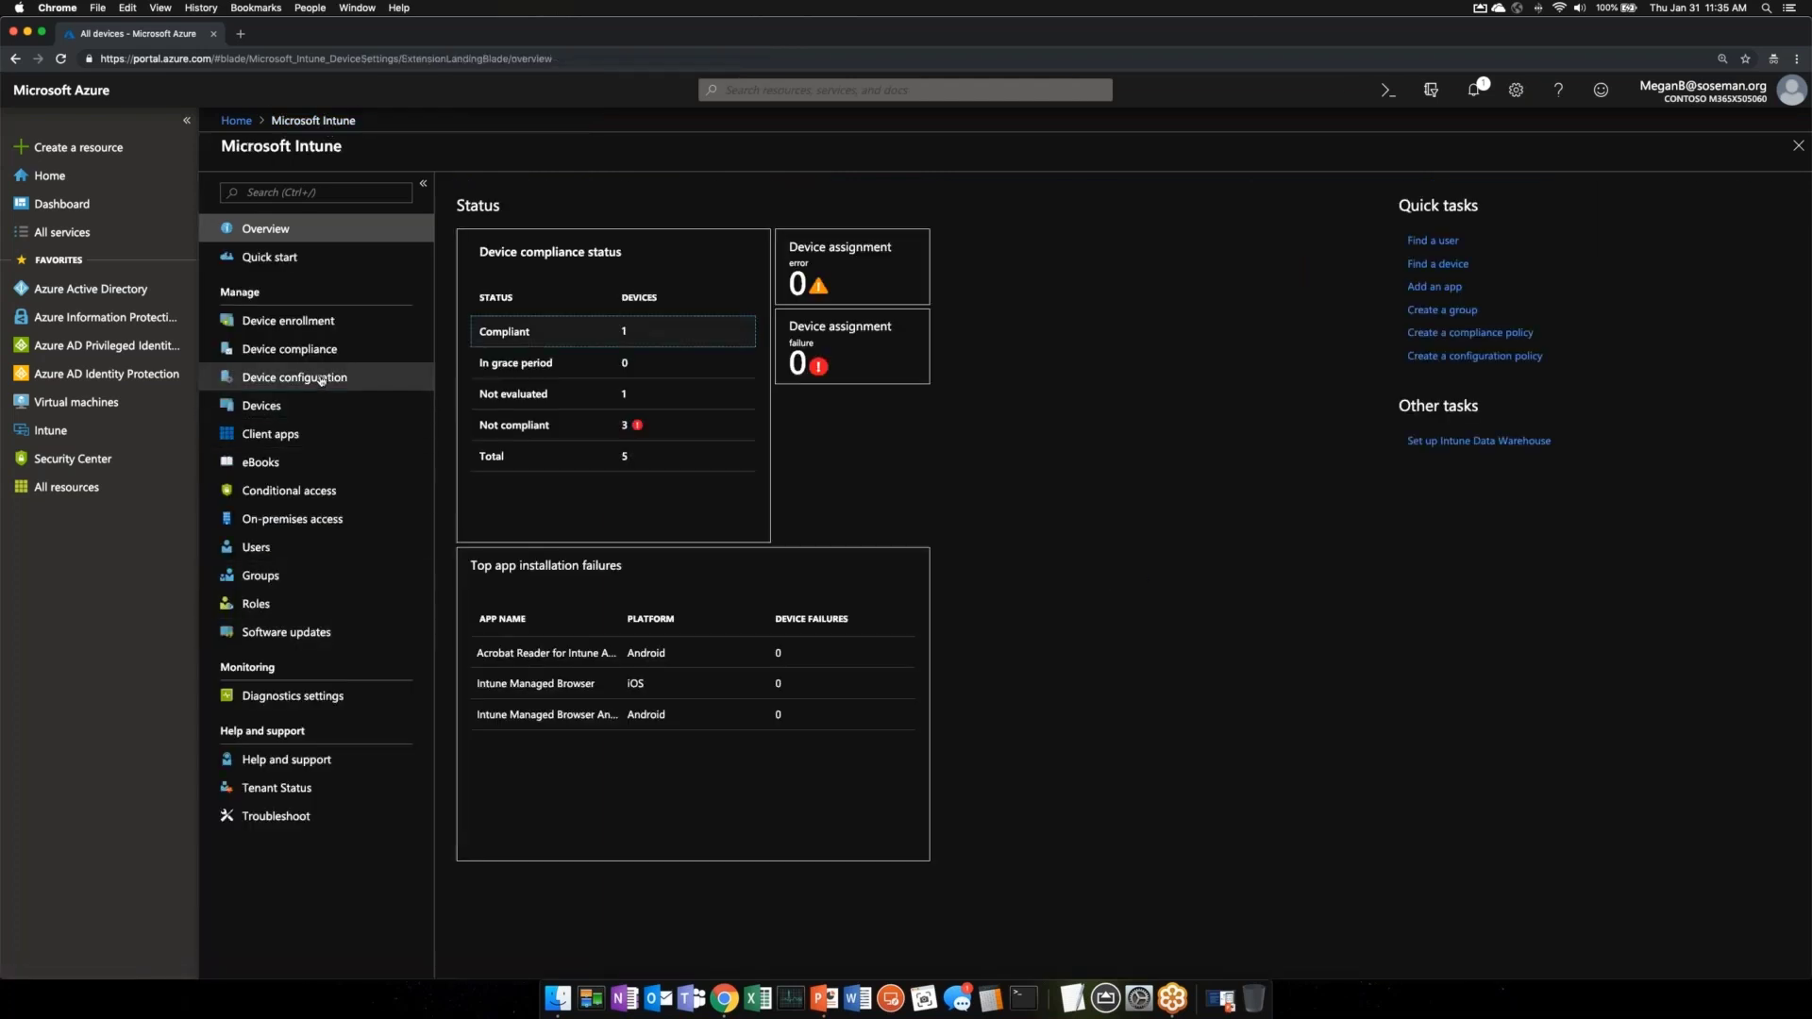
{"action": "left_click", "coordinate": [302, 349]}
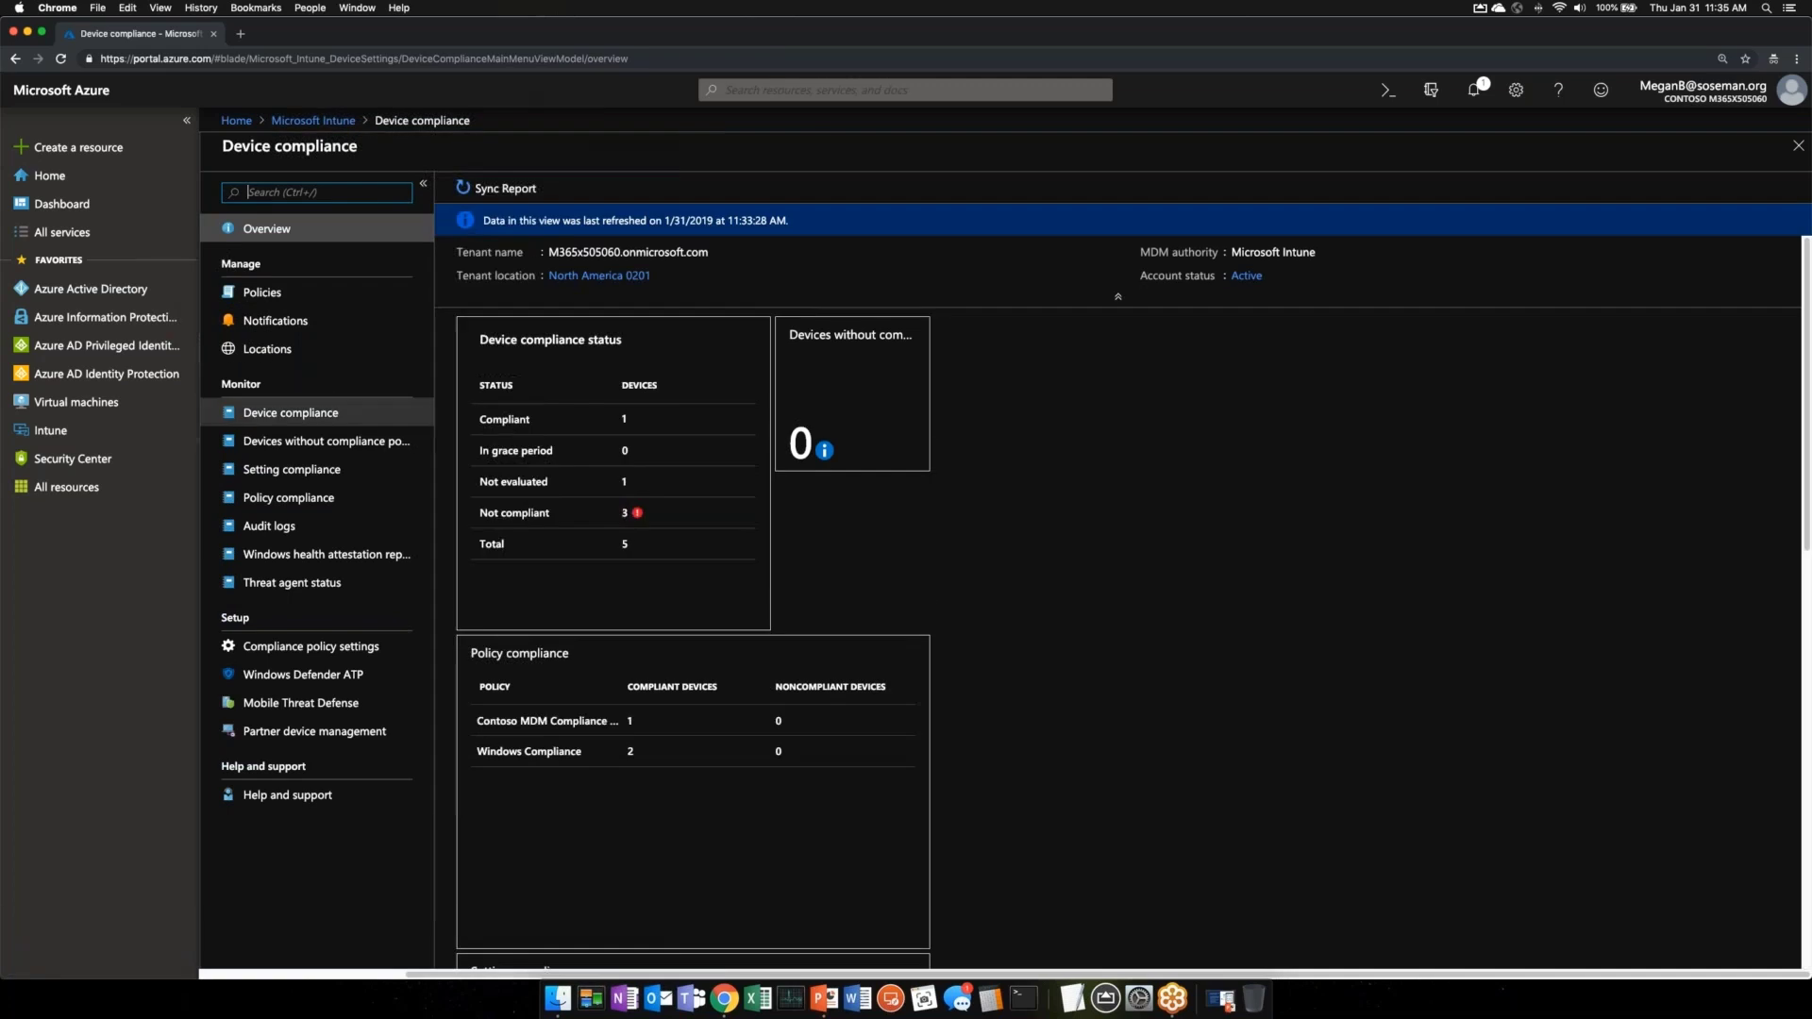
- From compliance Policies, view Contoso MDM Compliance Policy for iOS properties: 4 settings, 1 noncompliance action
{"action": "left_click", "coordinate": [312, 301]}
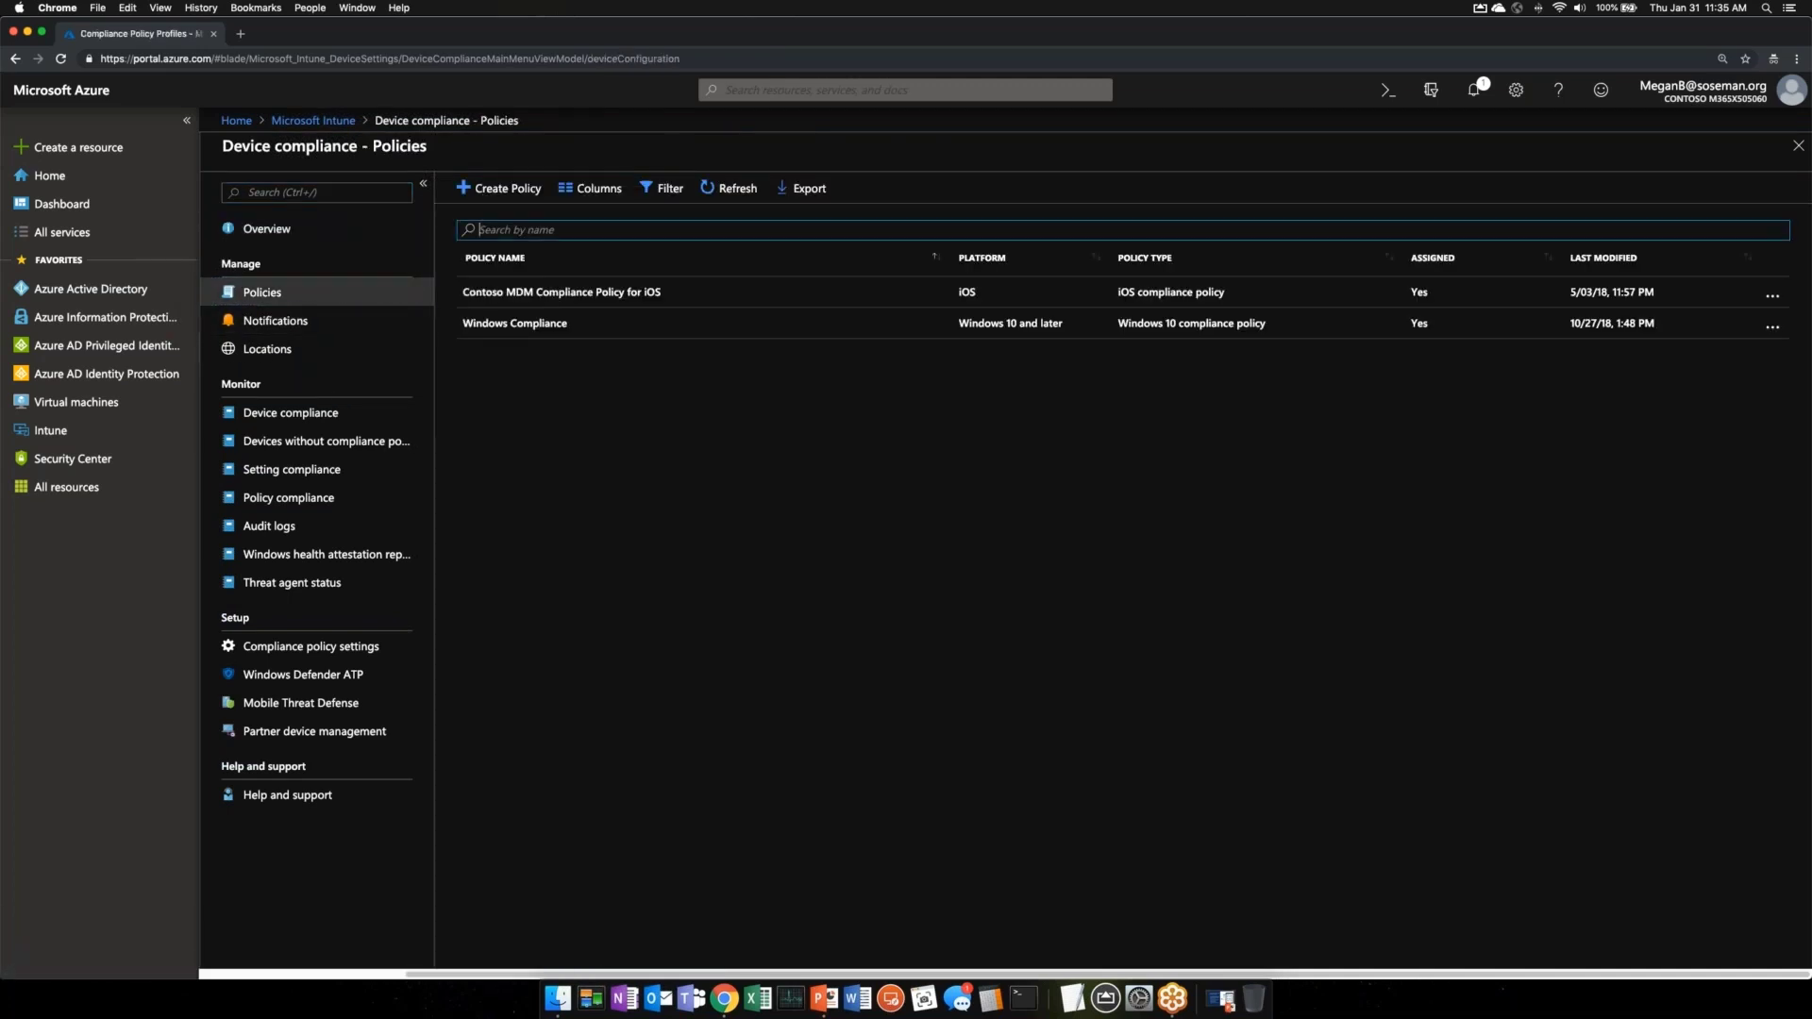
{"action": "left_click_drag", "start_coordinate": [244, 151], "coordinate": [357, 153]}
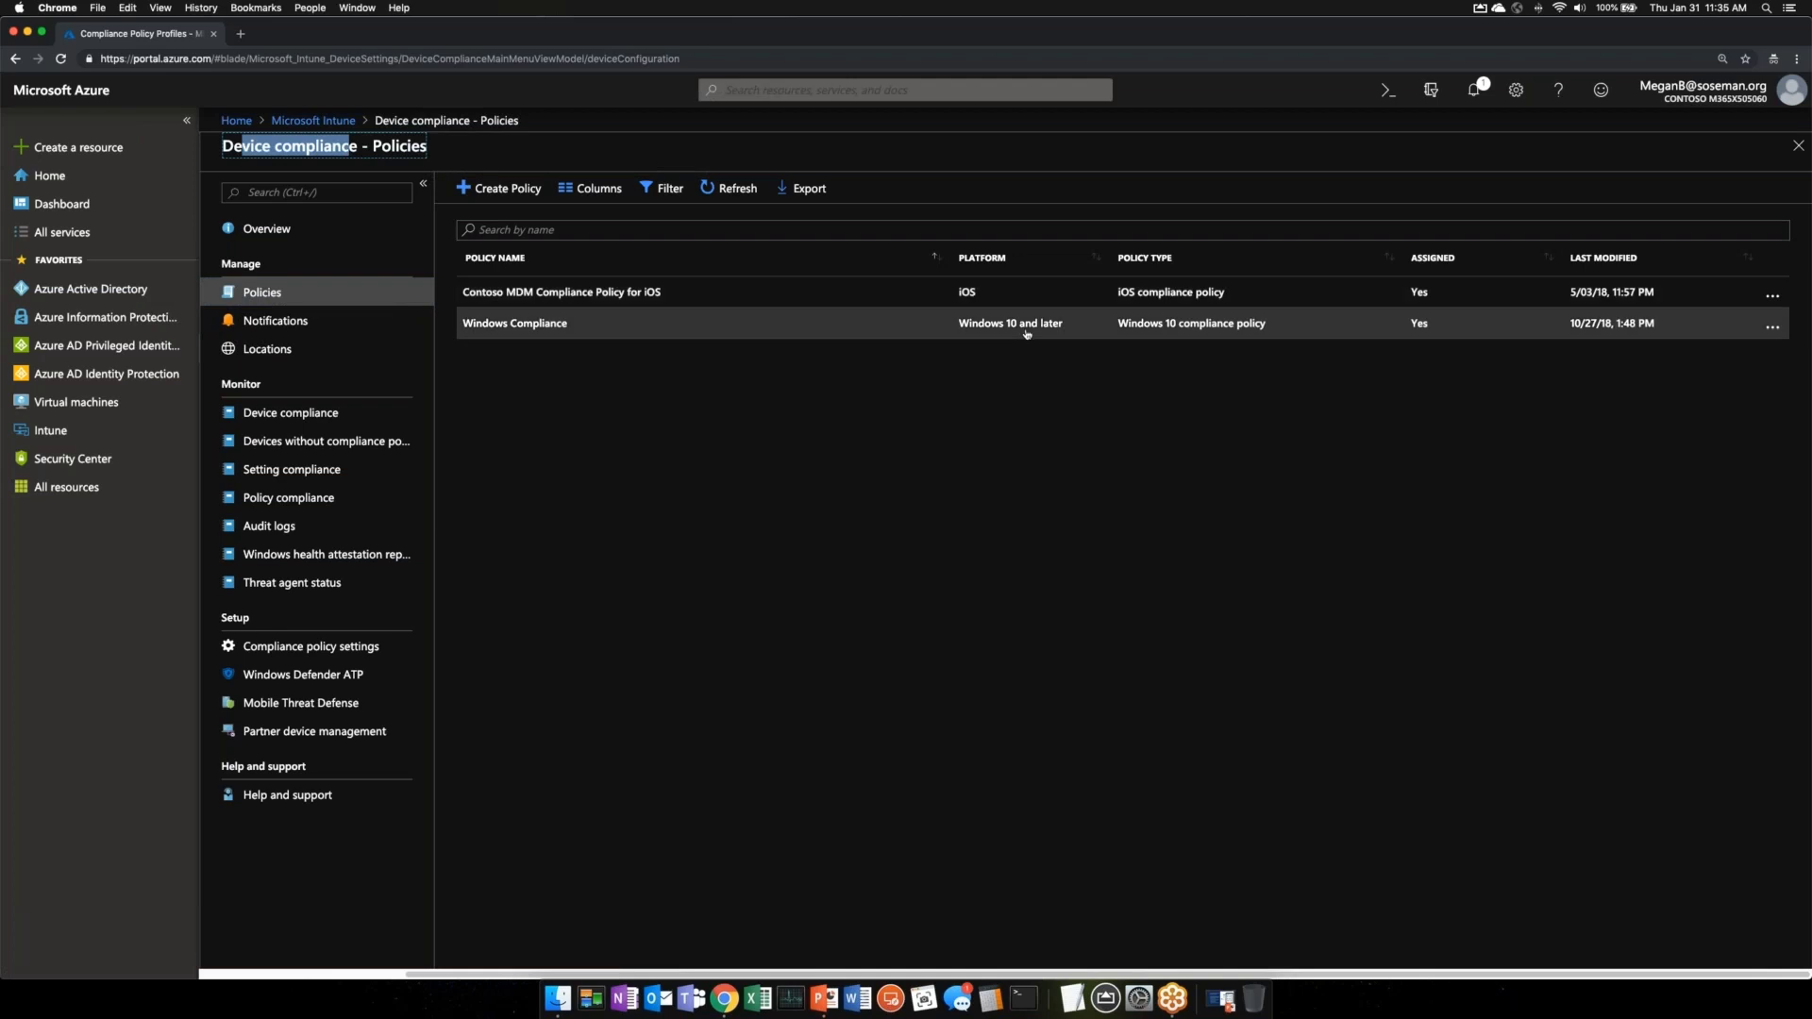
{"action": "left_click", "coordinate": [1008, 300]}
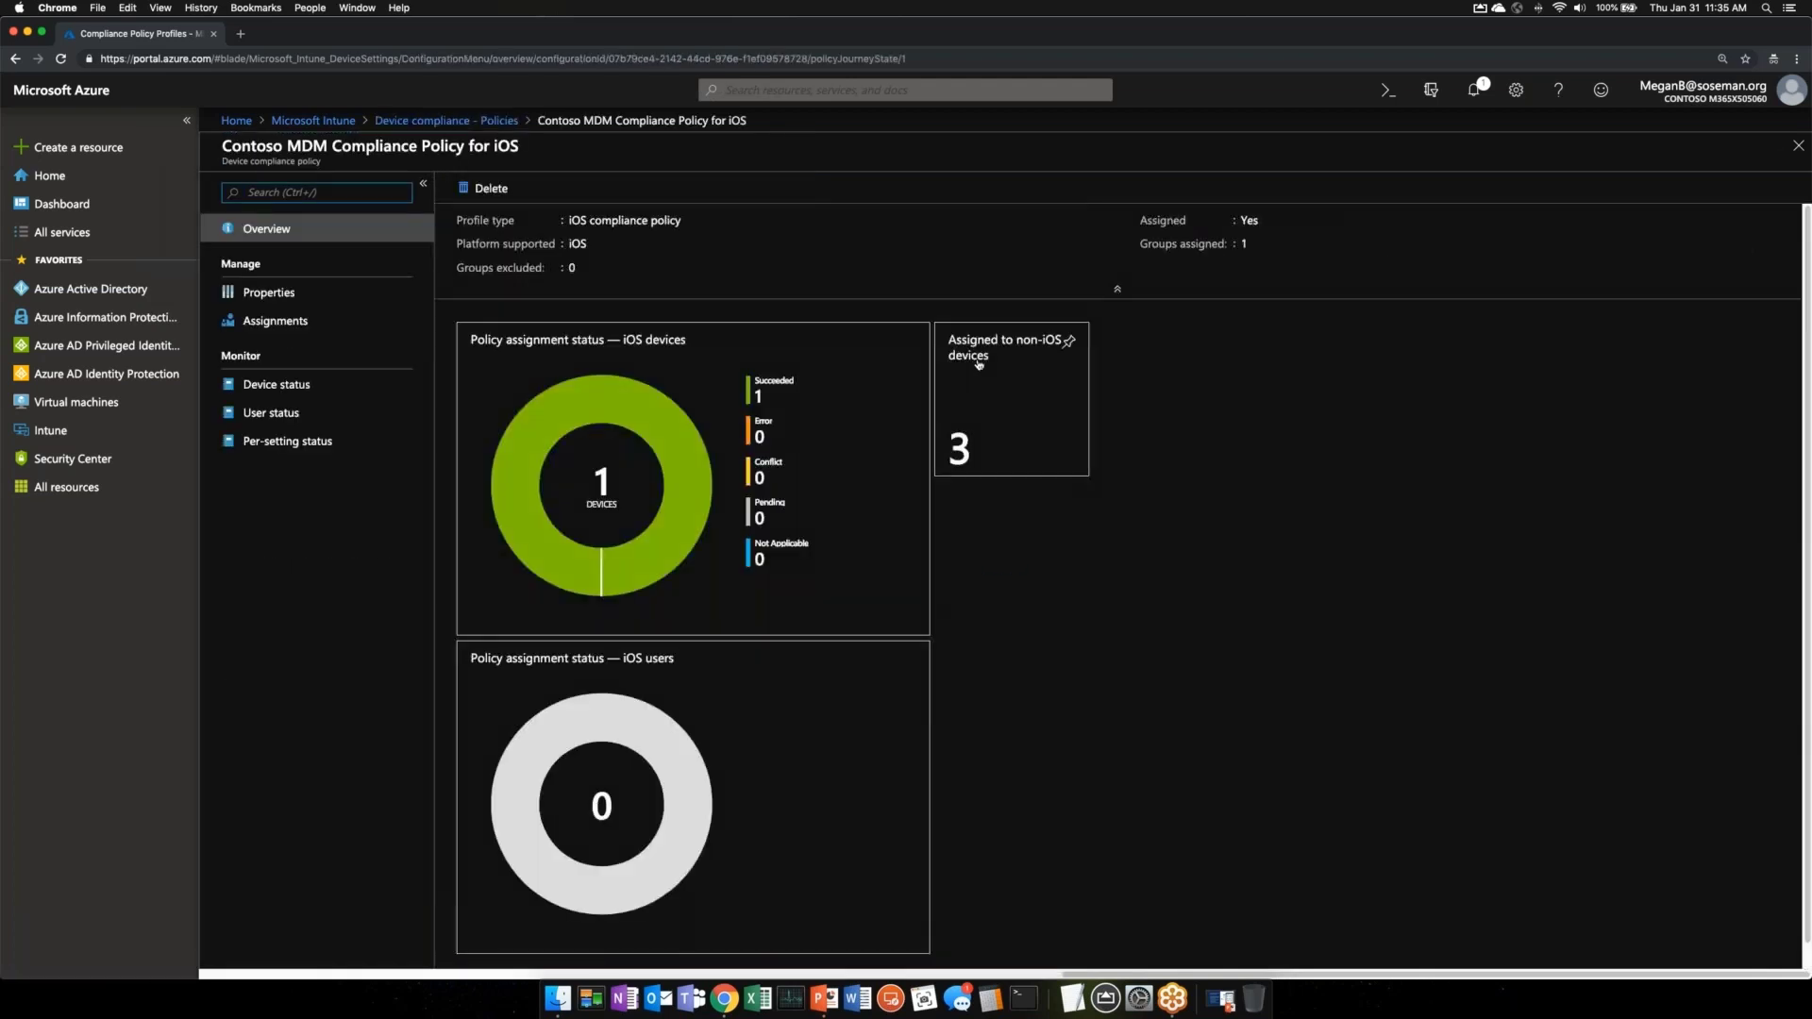
{"action": "left_click", "coordinate": [283, 294]}
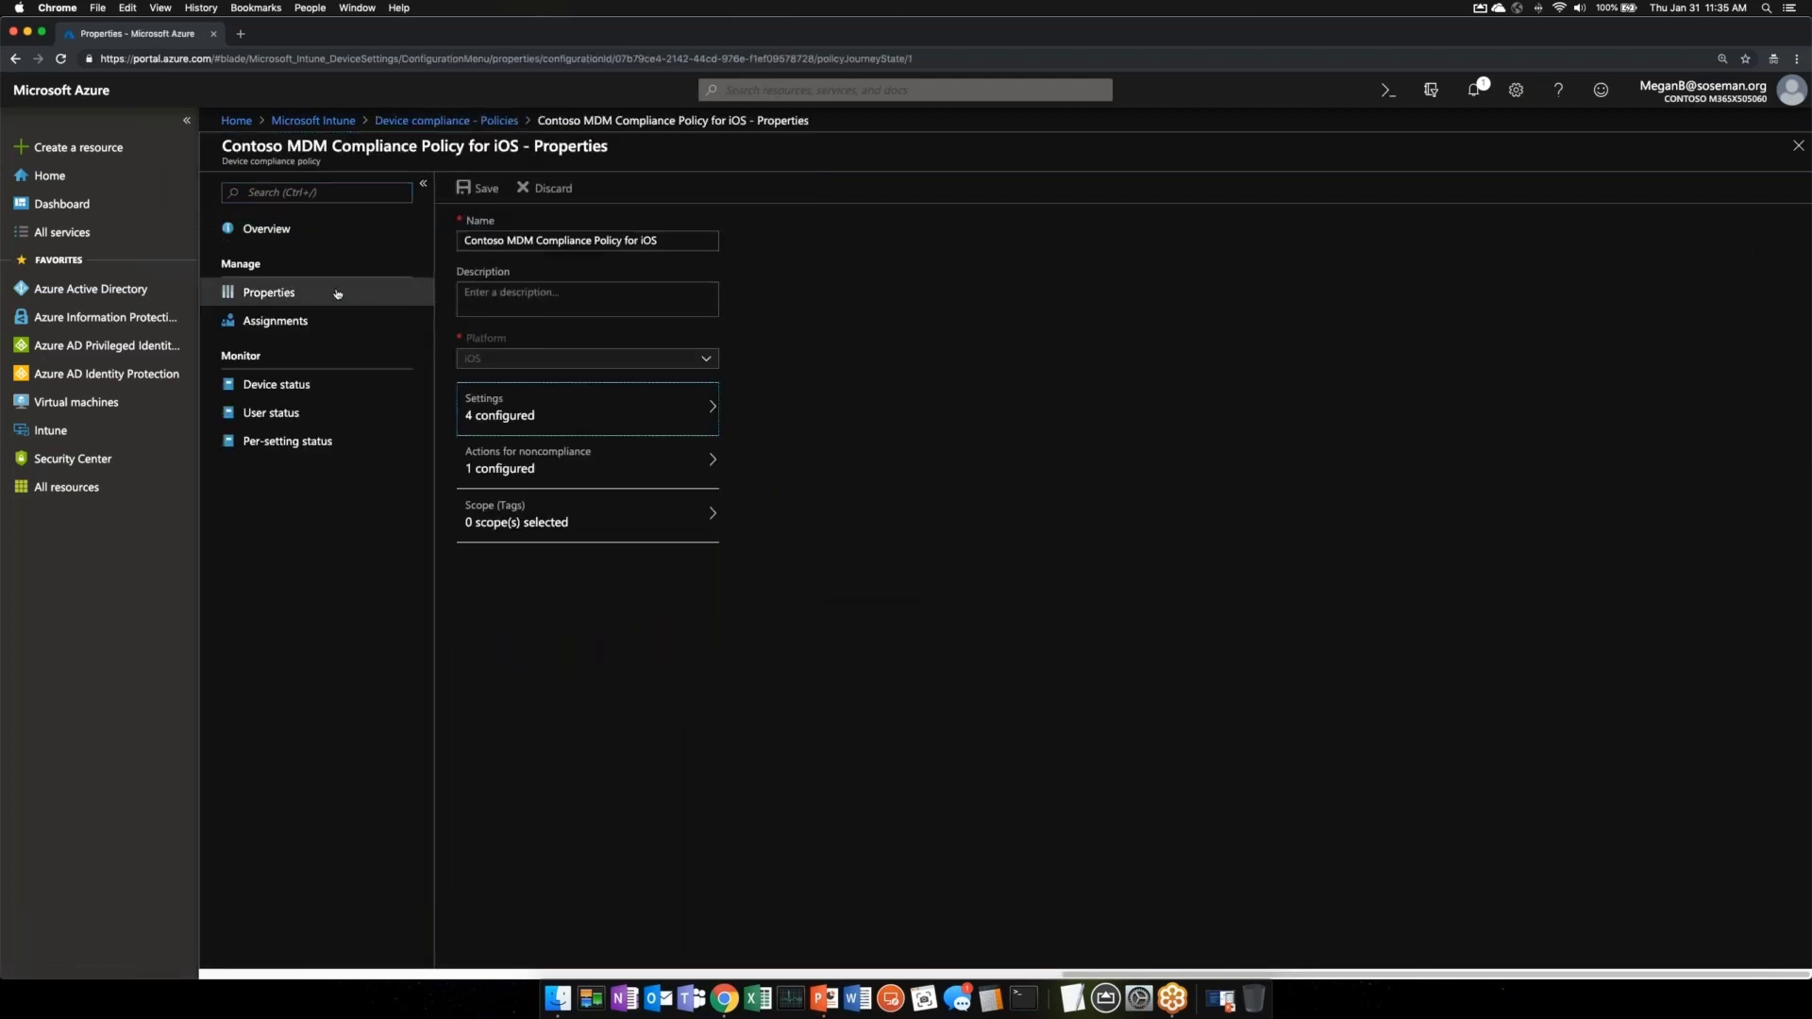
- Review the iOS policy's Device Threat Level options, then its System Security password settings (minimum length 4, numeric)
{"action": "left_click", "coordinate": [532, 418]}
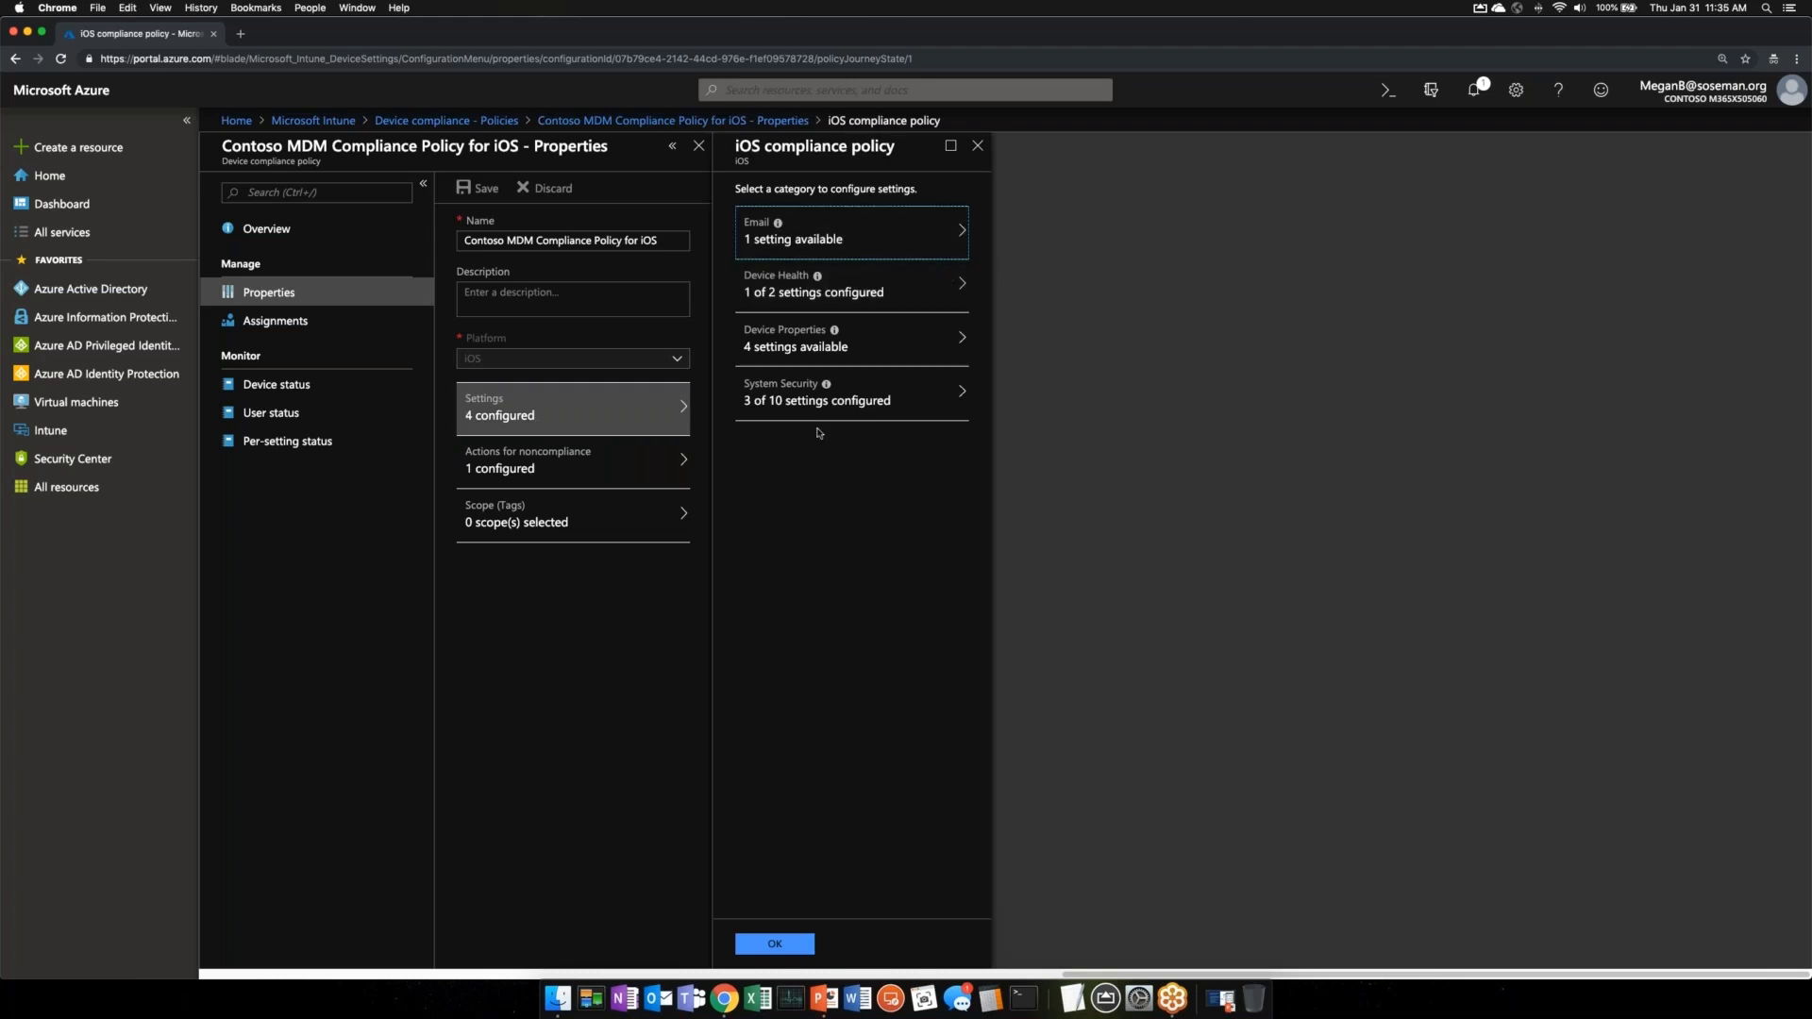
{"action": "left_click", "coordinate": [873, 291]}
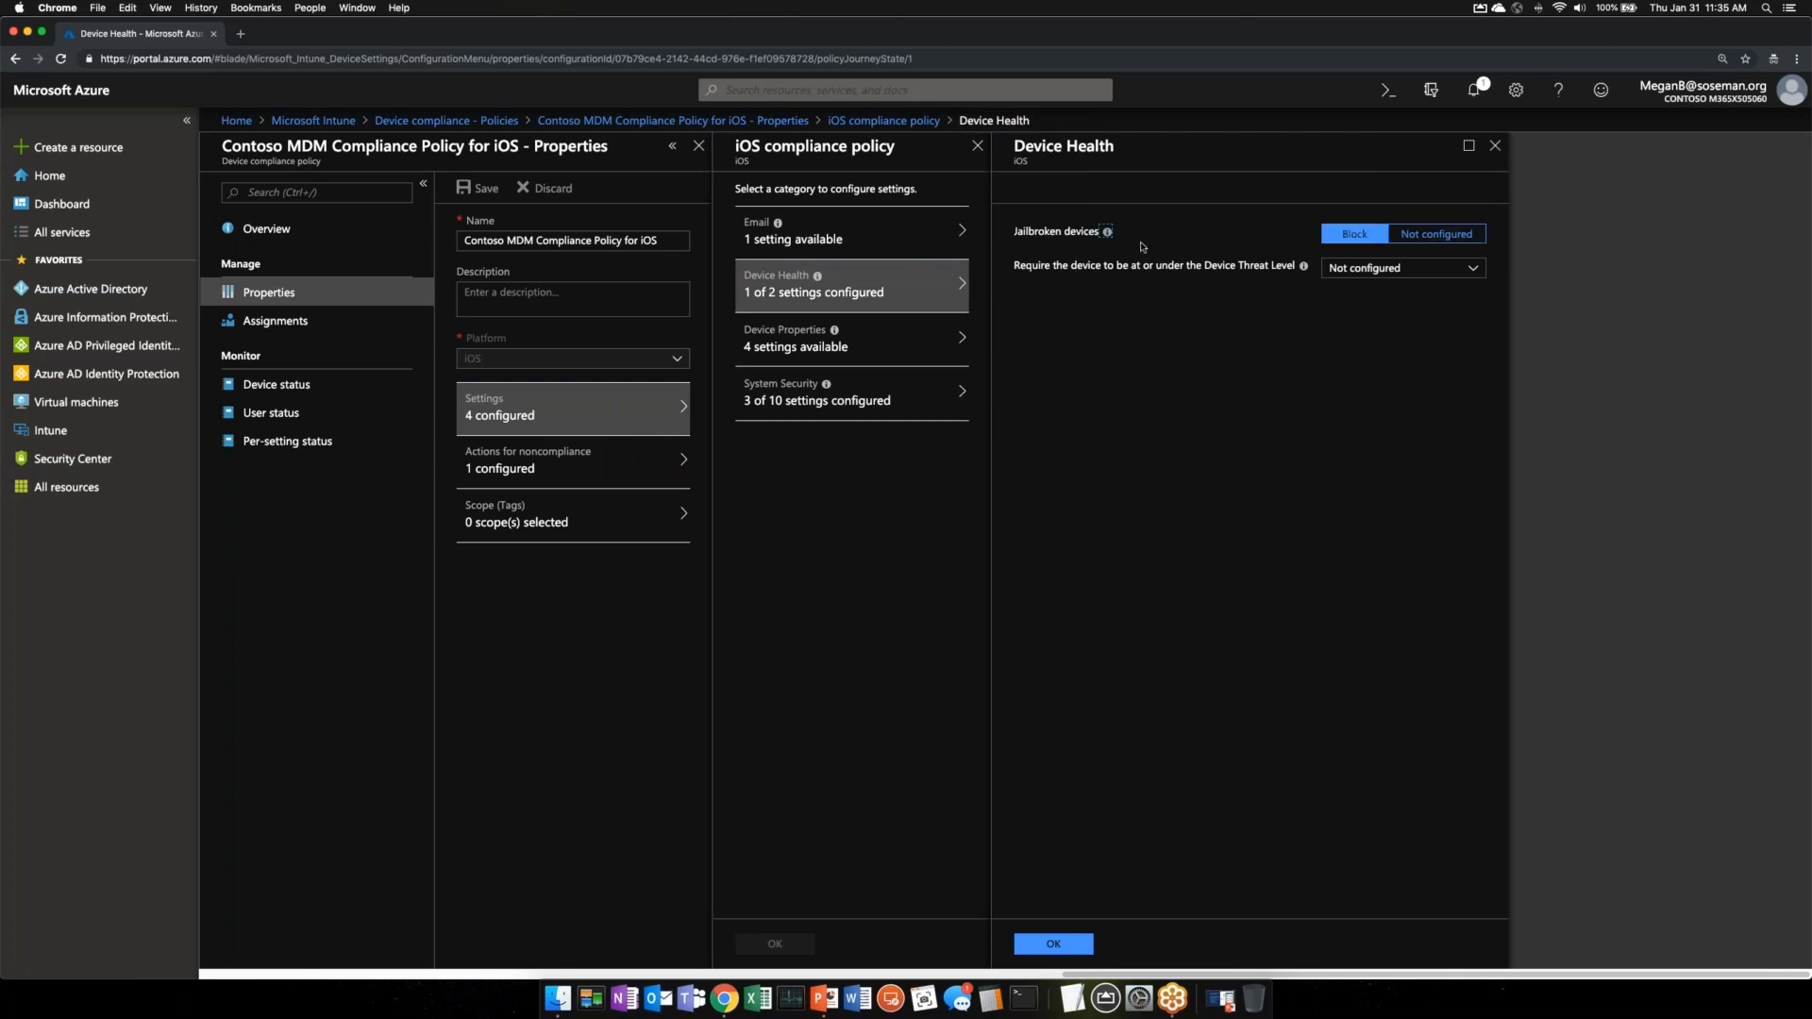
{"action": "mouse_move", "coordinate": [1108, 232]}
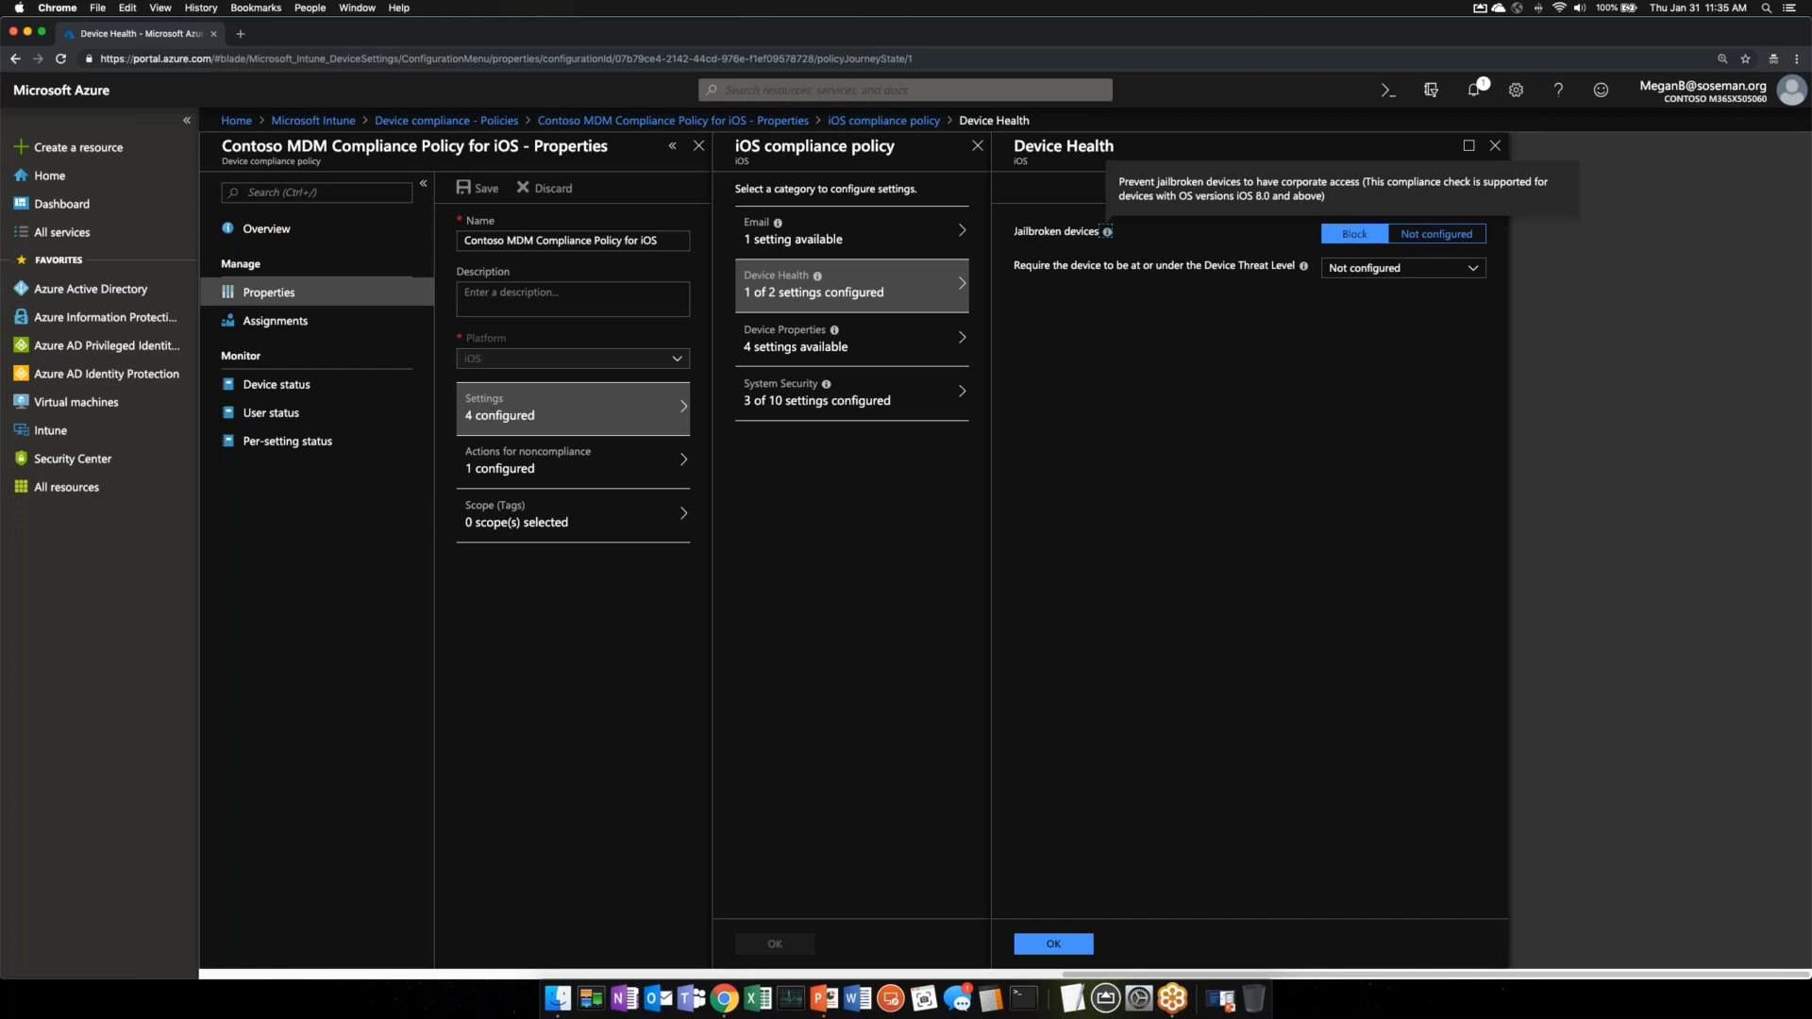
{"action": "left_click", "coordinate": [1404, 272]}
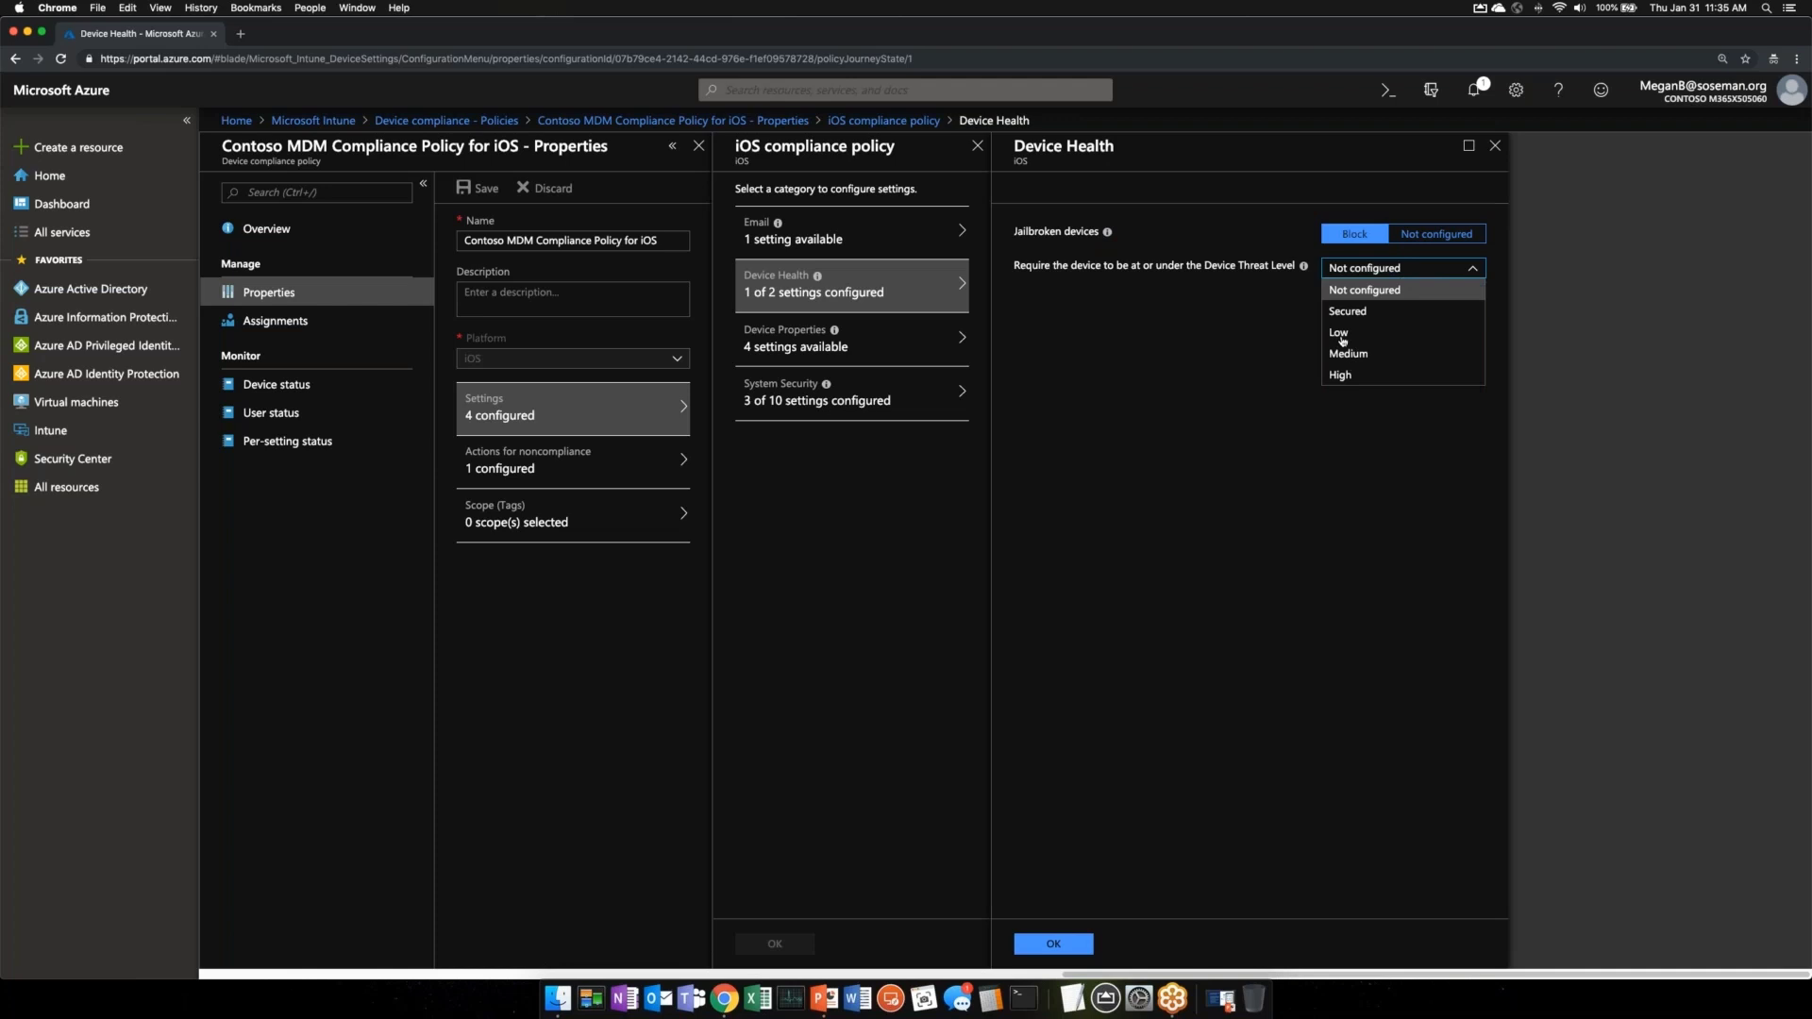
{"action": "left_click", "coordinate": [906, 389]}
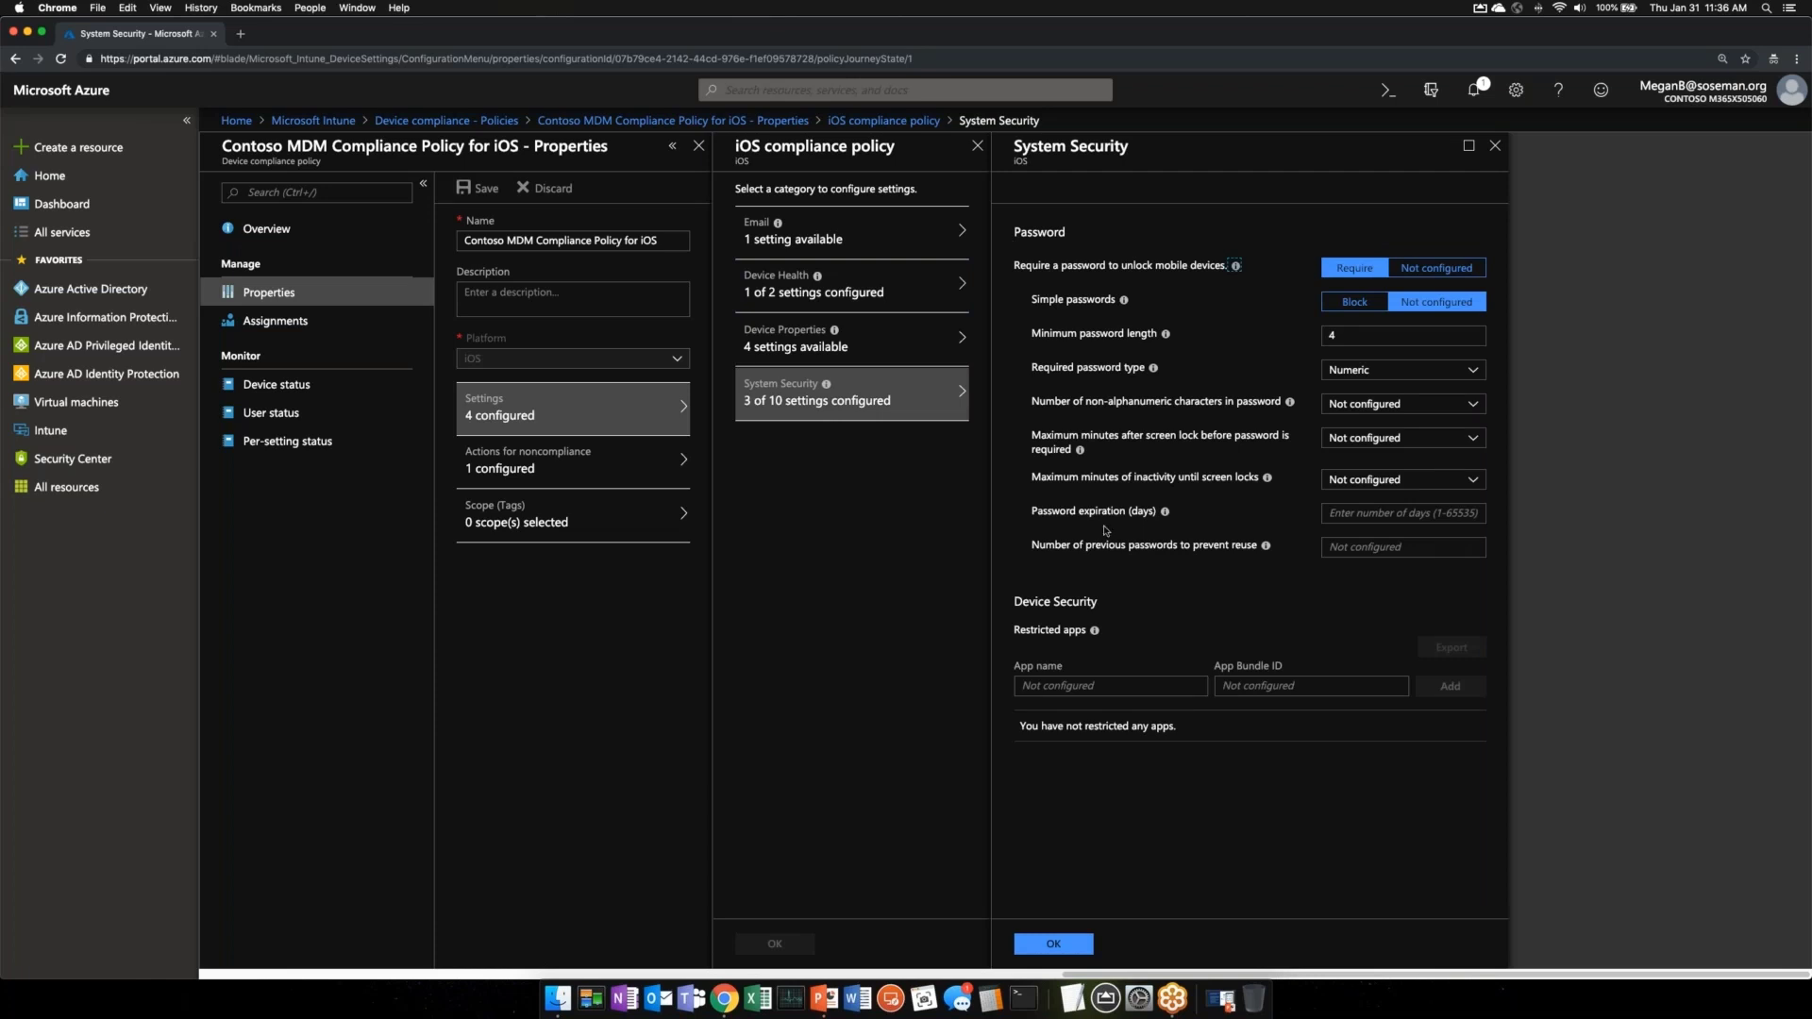
- Check the Device Properties OS version and build fields, all not configured, then close that pane
{"action": "left_click", "coordinate": [873, 352]}
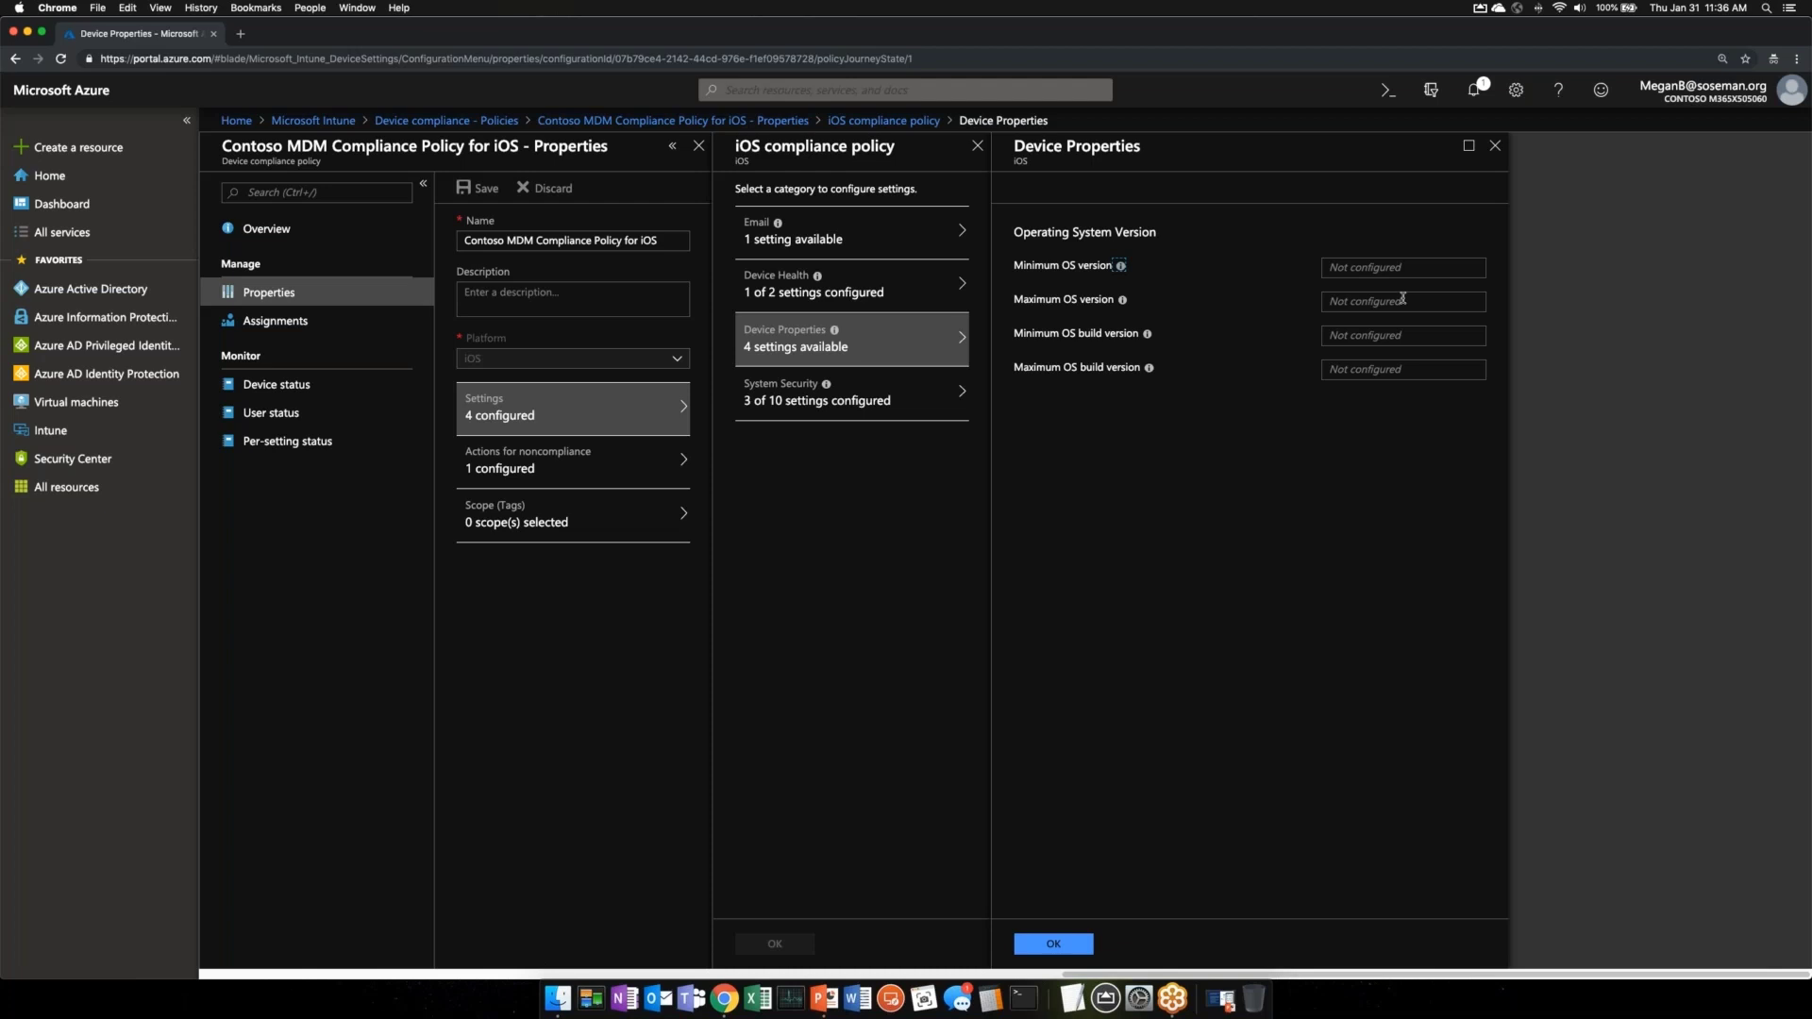
{"action": "left_click", "coordinate": [1493, 148]}
- Close the iOS policy panes and review the Device configuration profiles list
{"action": "left_click", "coordinate": [977, 146]}
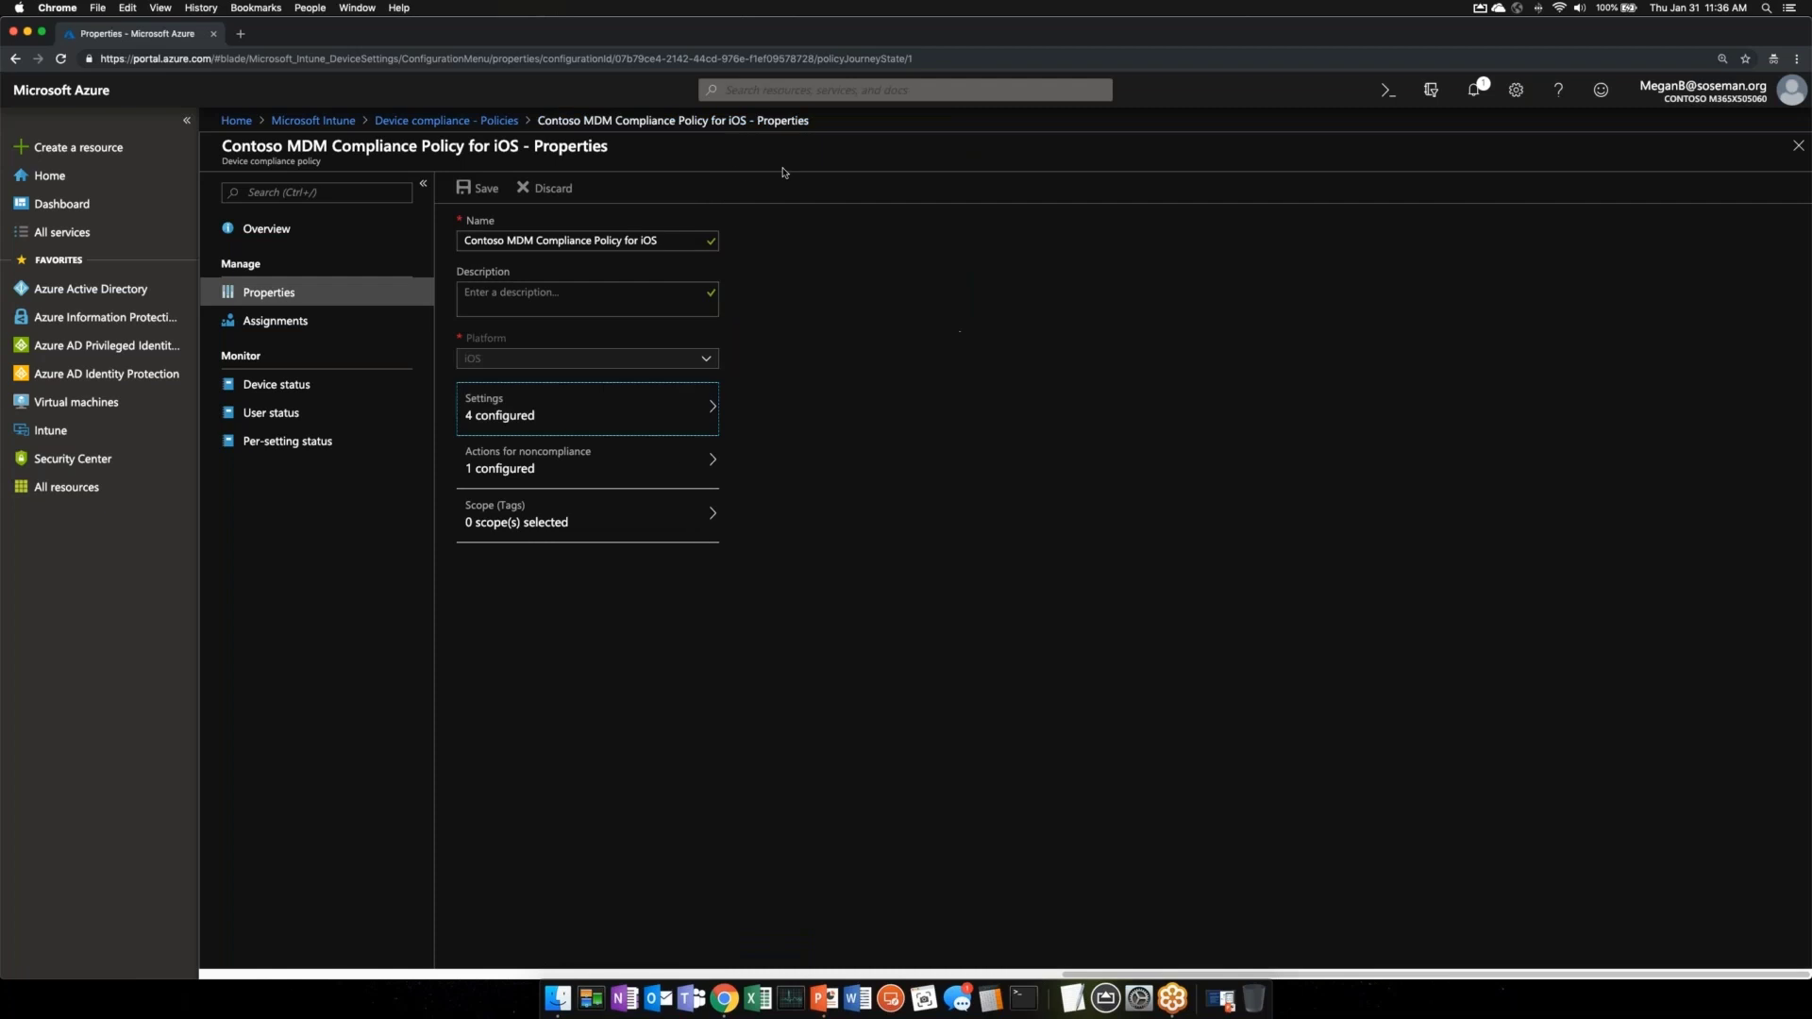
{"action": "left_click", "coordinate": [1798, 145]}
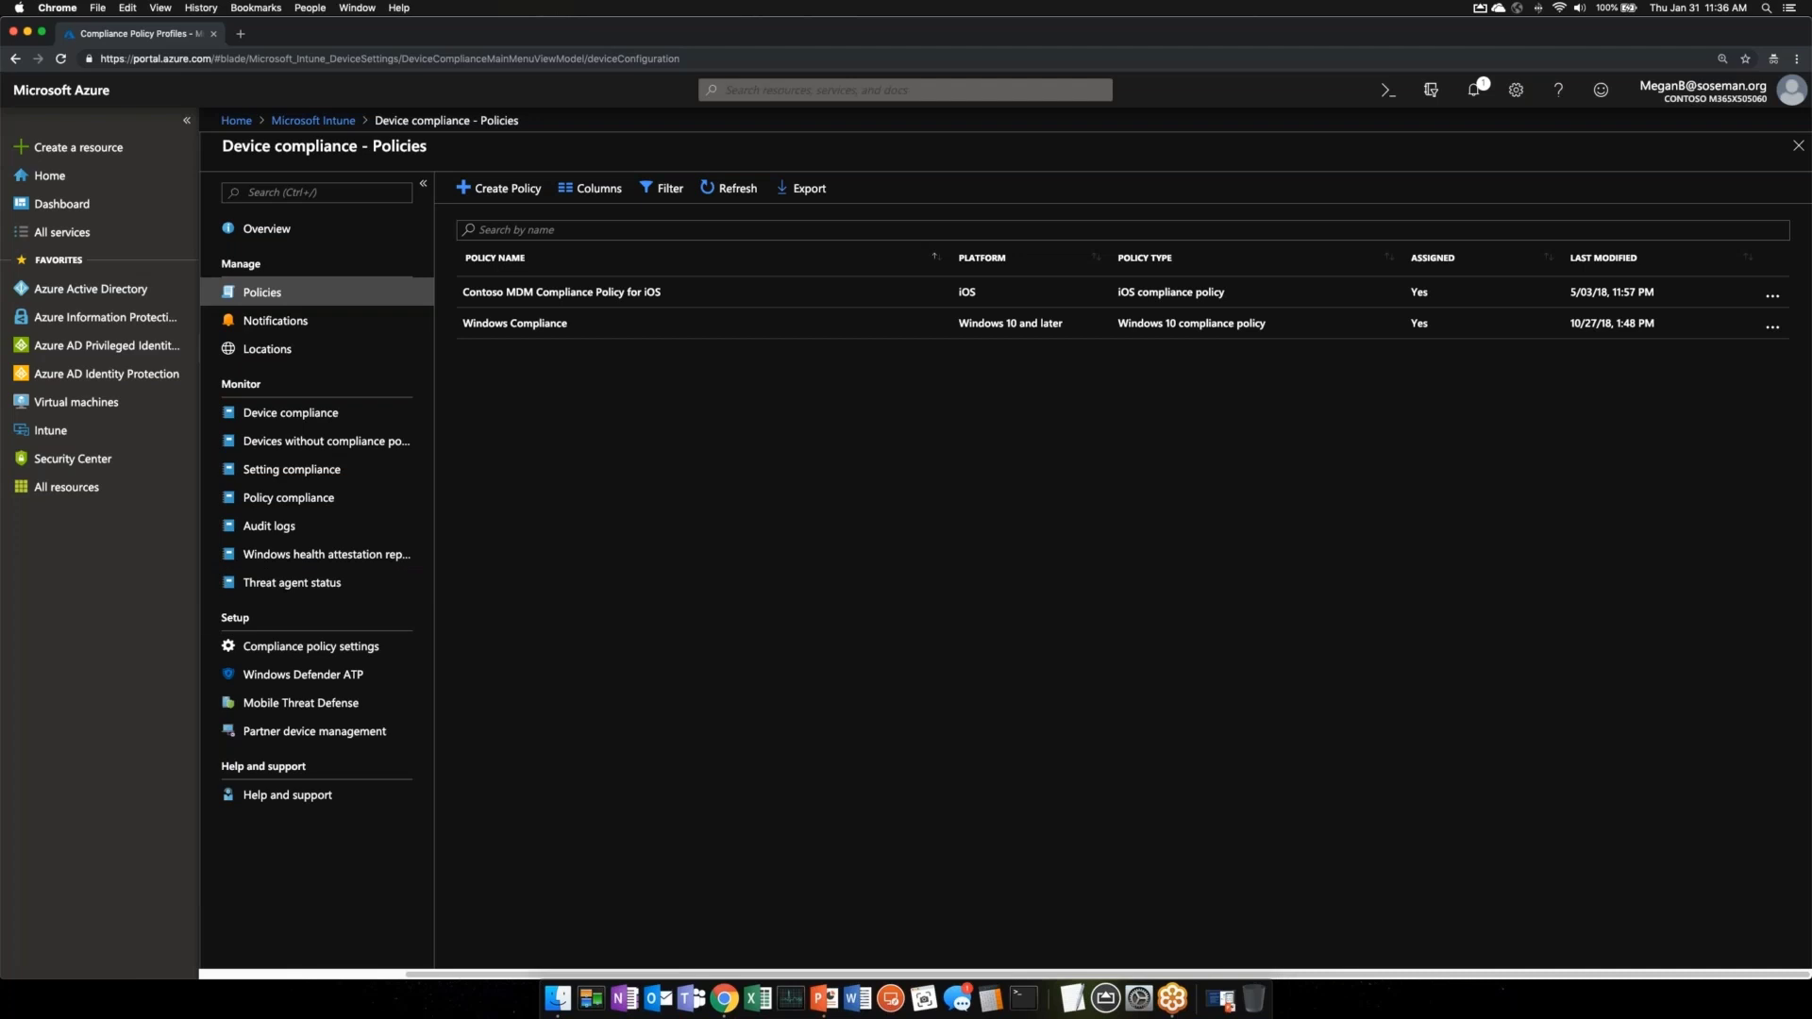
{"action": "left_click", "coordinate": [280, 122]}
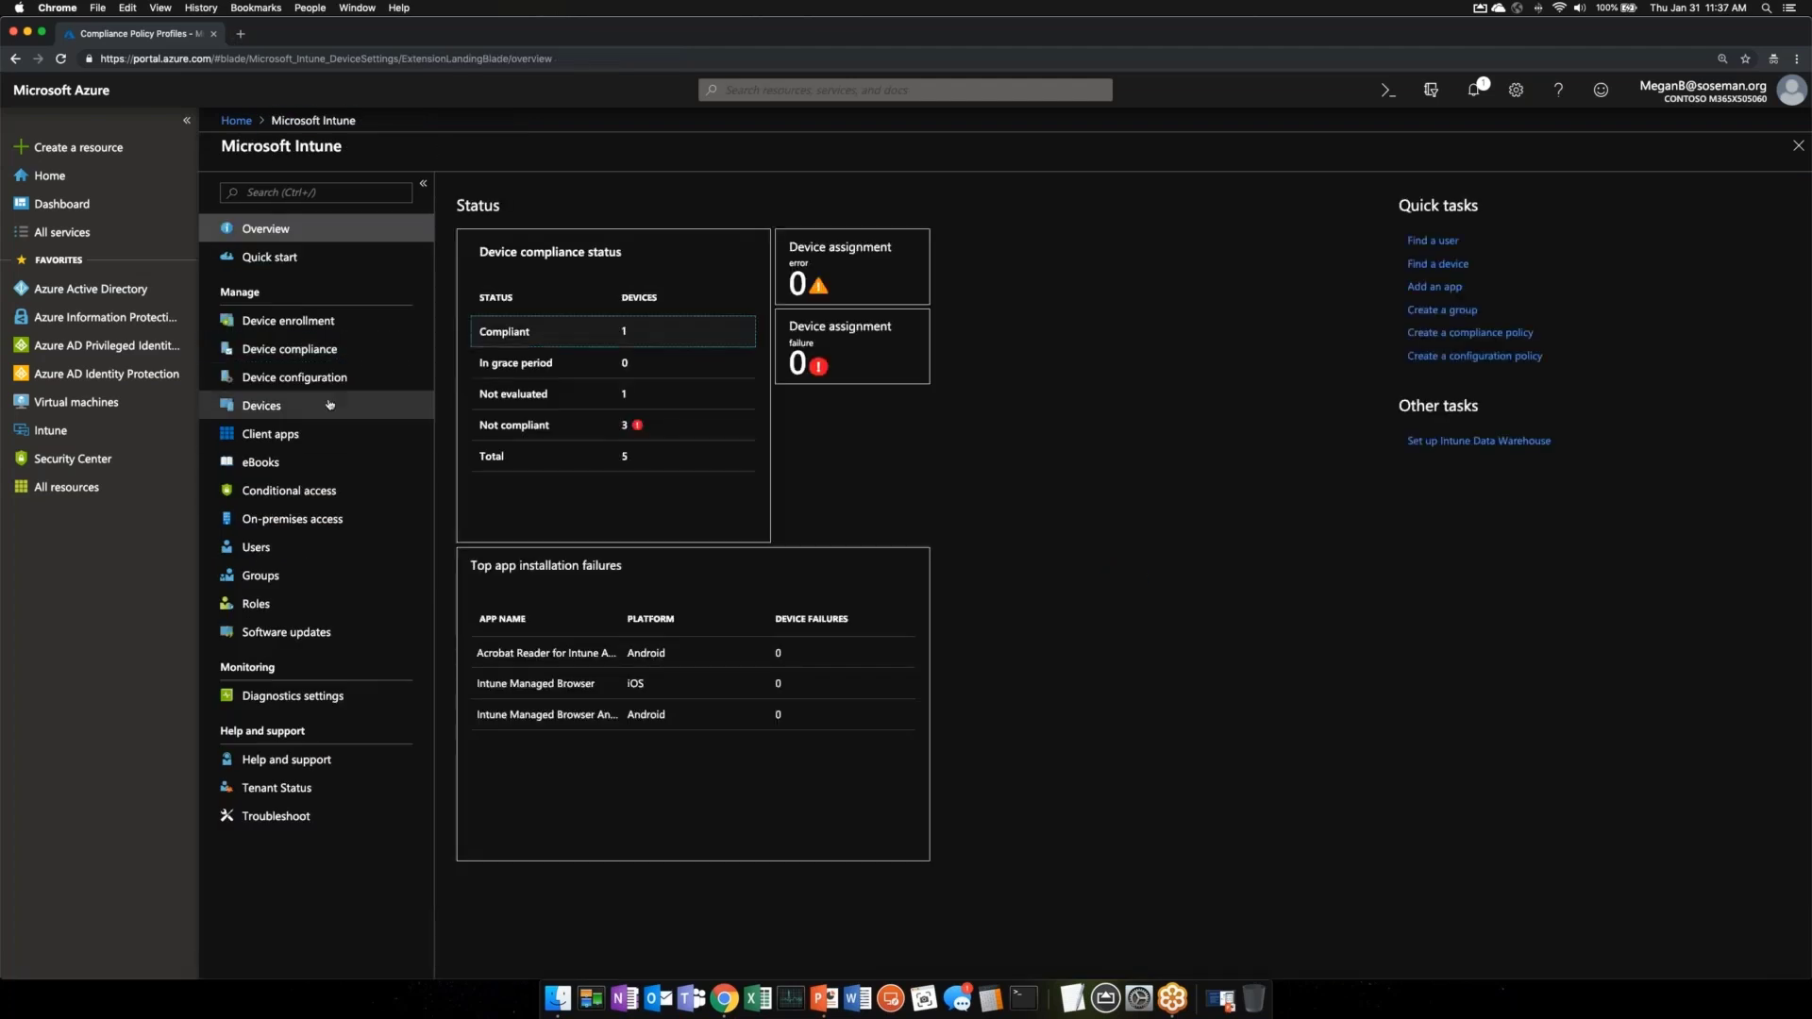
{"action": "left_click", "coordinate": [294, 377]}
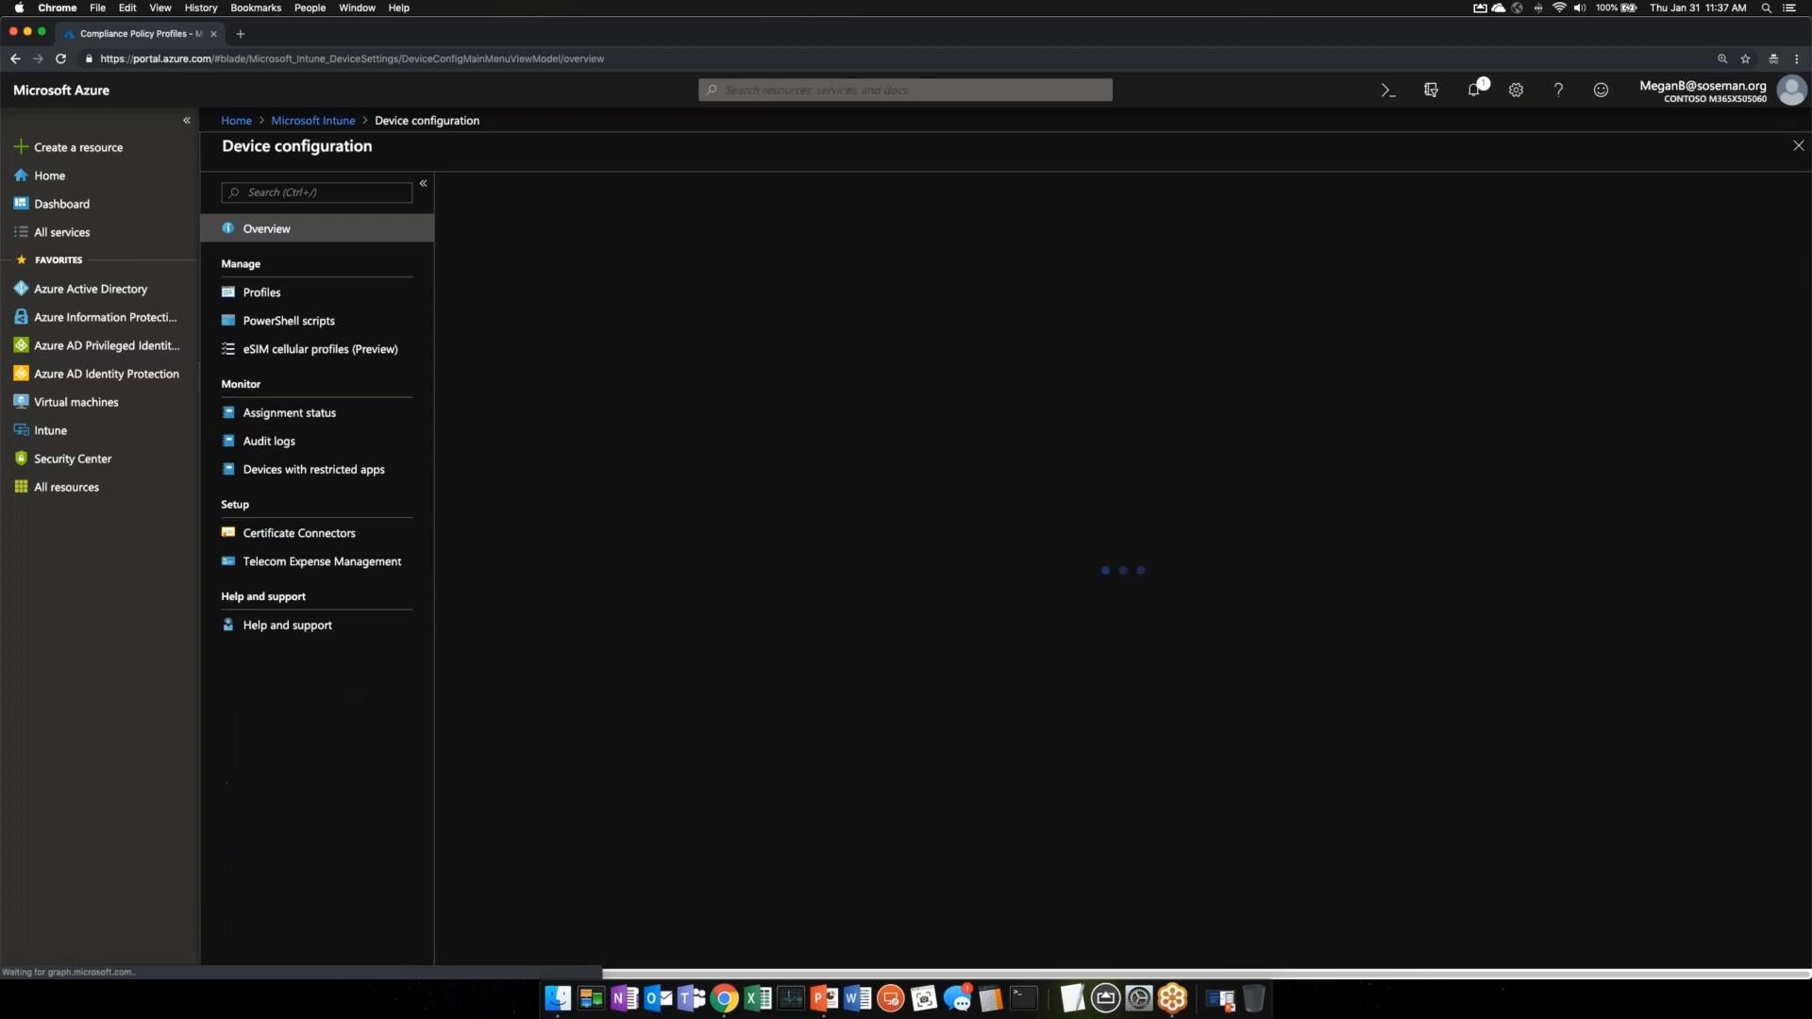
{"action": "left_click", "coordinate": [324, 300]}
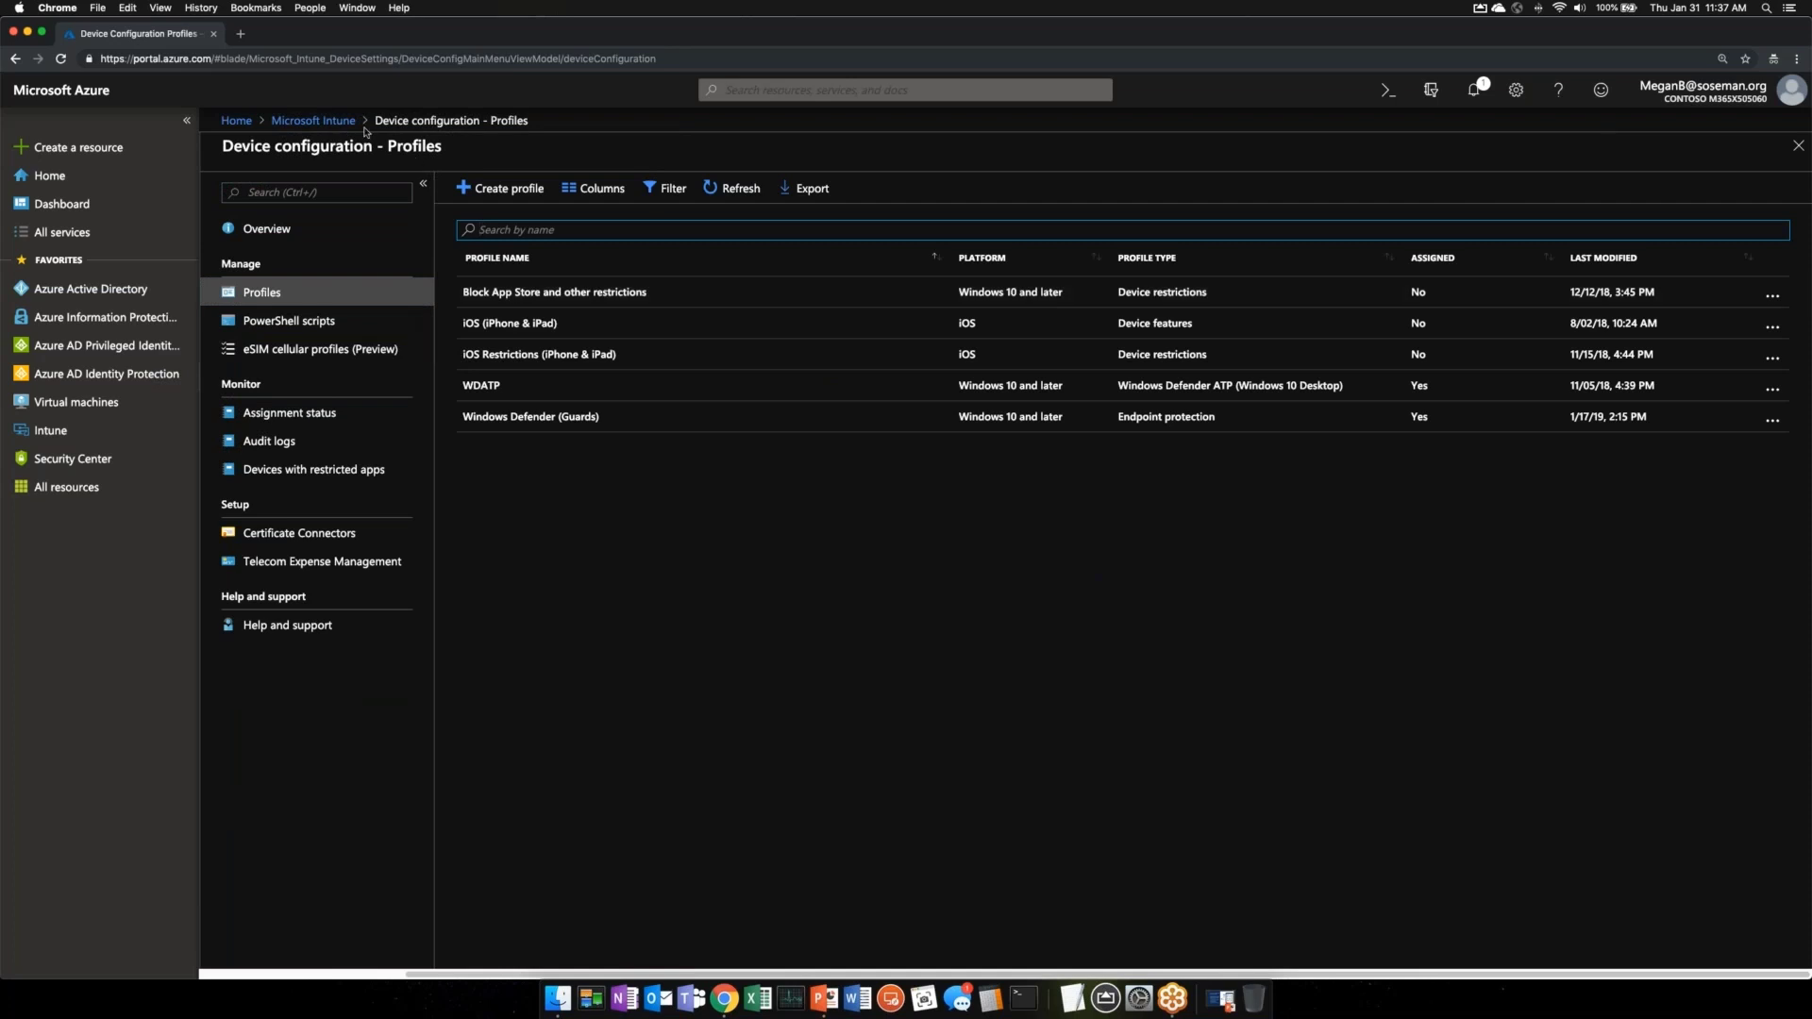
- Open the Assignments of Contoso MDM Compliance Policy for iOS from Device compliance policies
{"action": "left_click", "coordinate": [312, 121]}
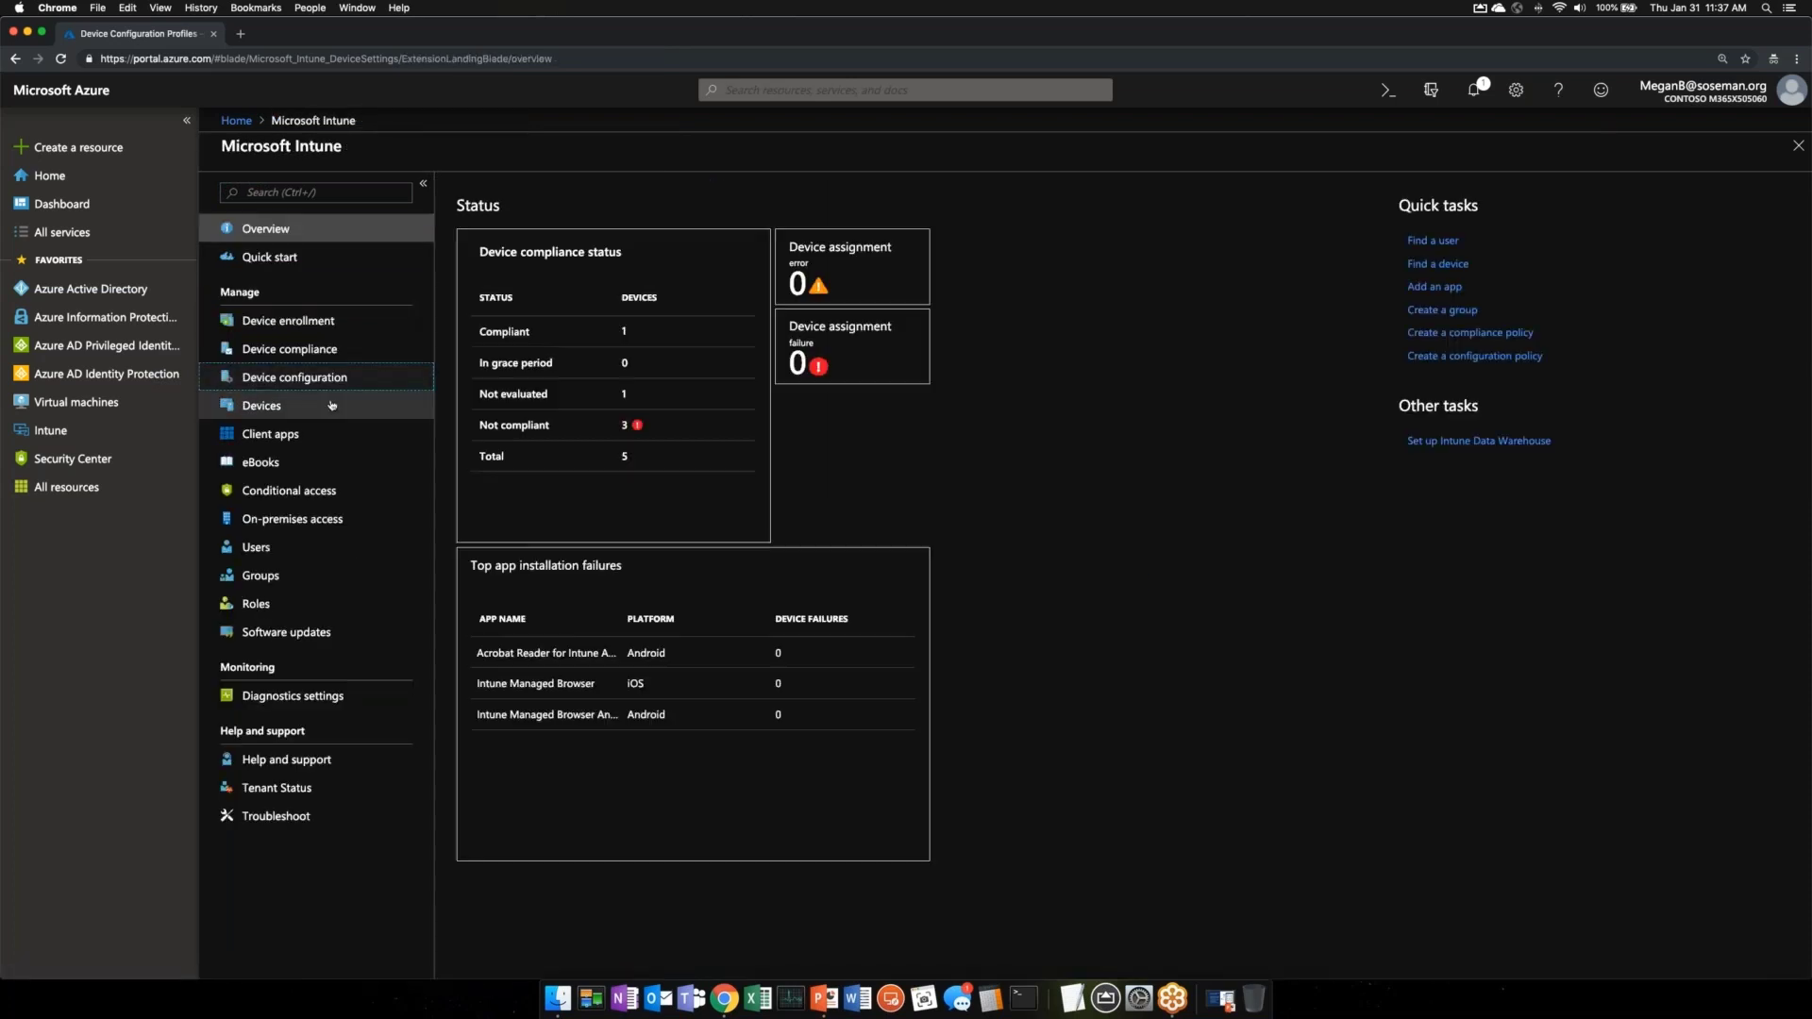
{"action": "left_click", "coordinate": [311, 349]}
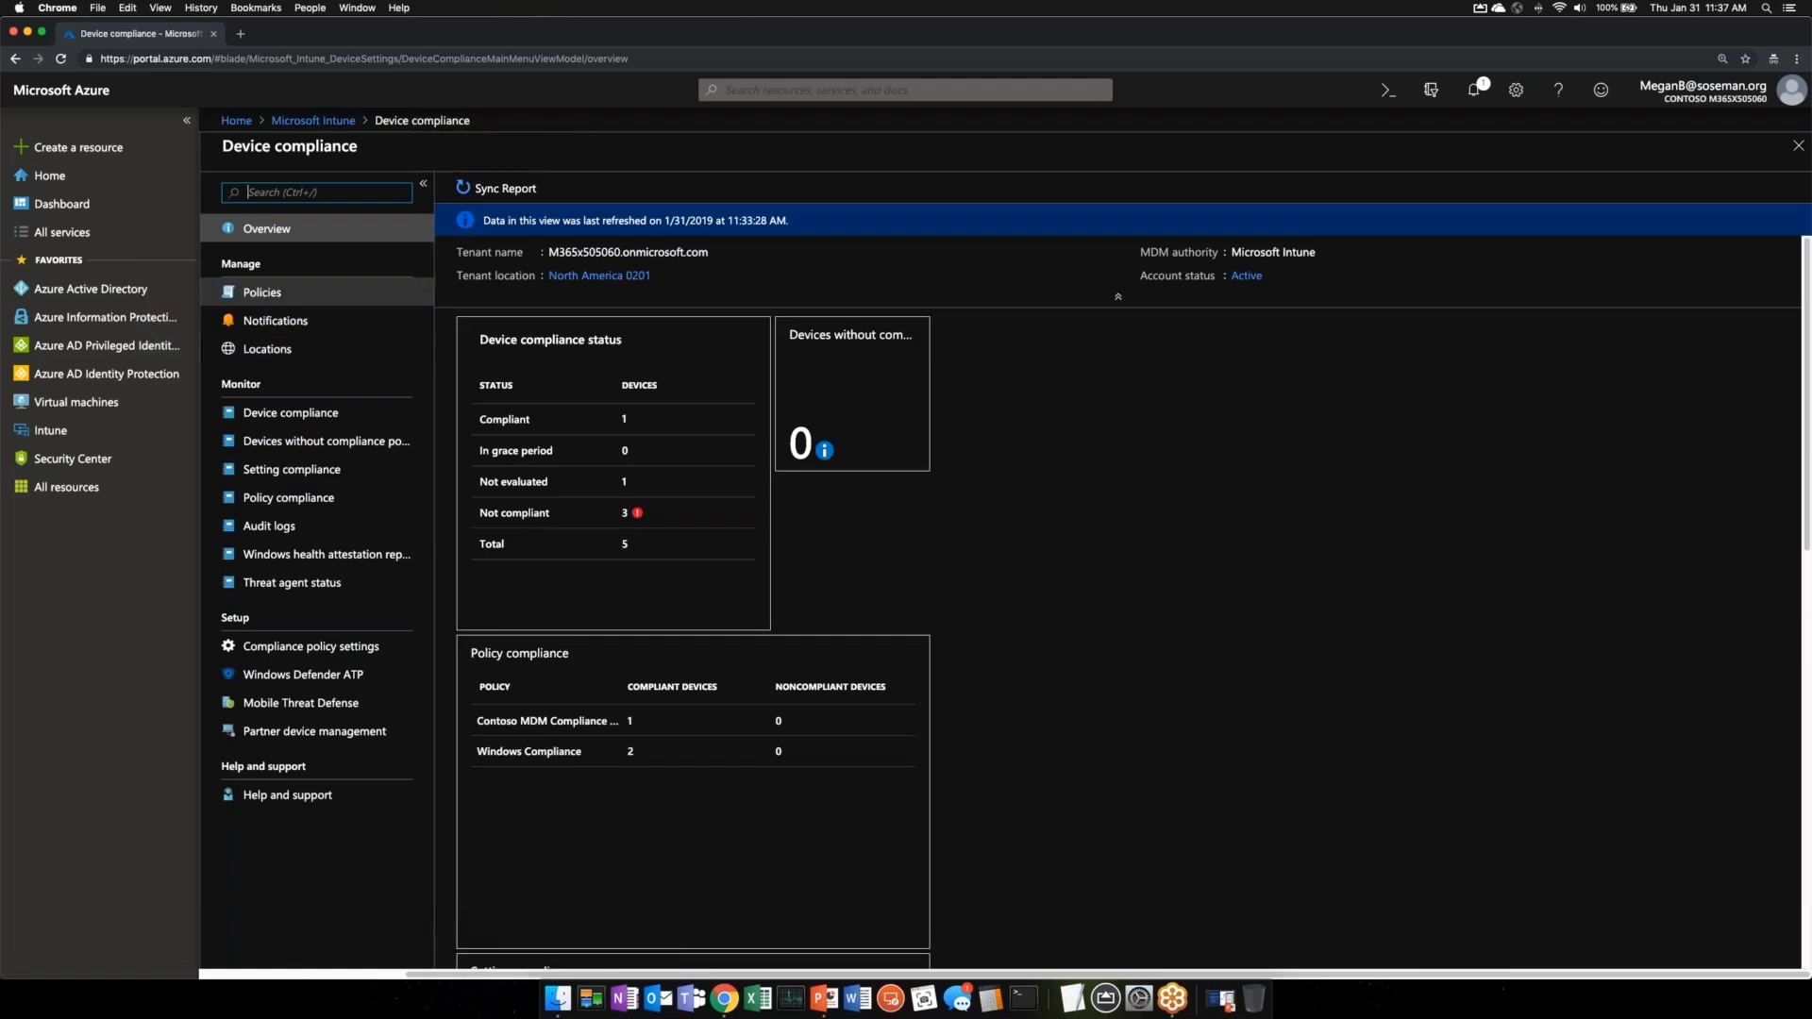
{"action": "left_click", "coordinate": [269, 292]}
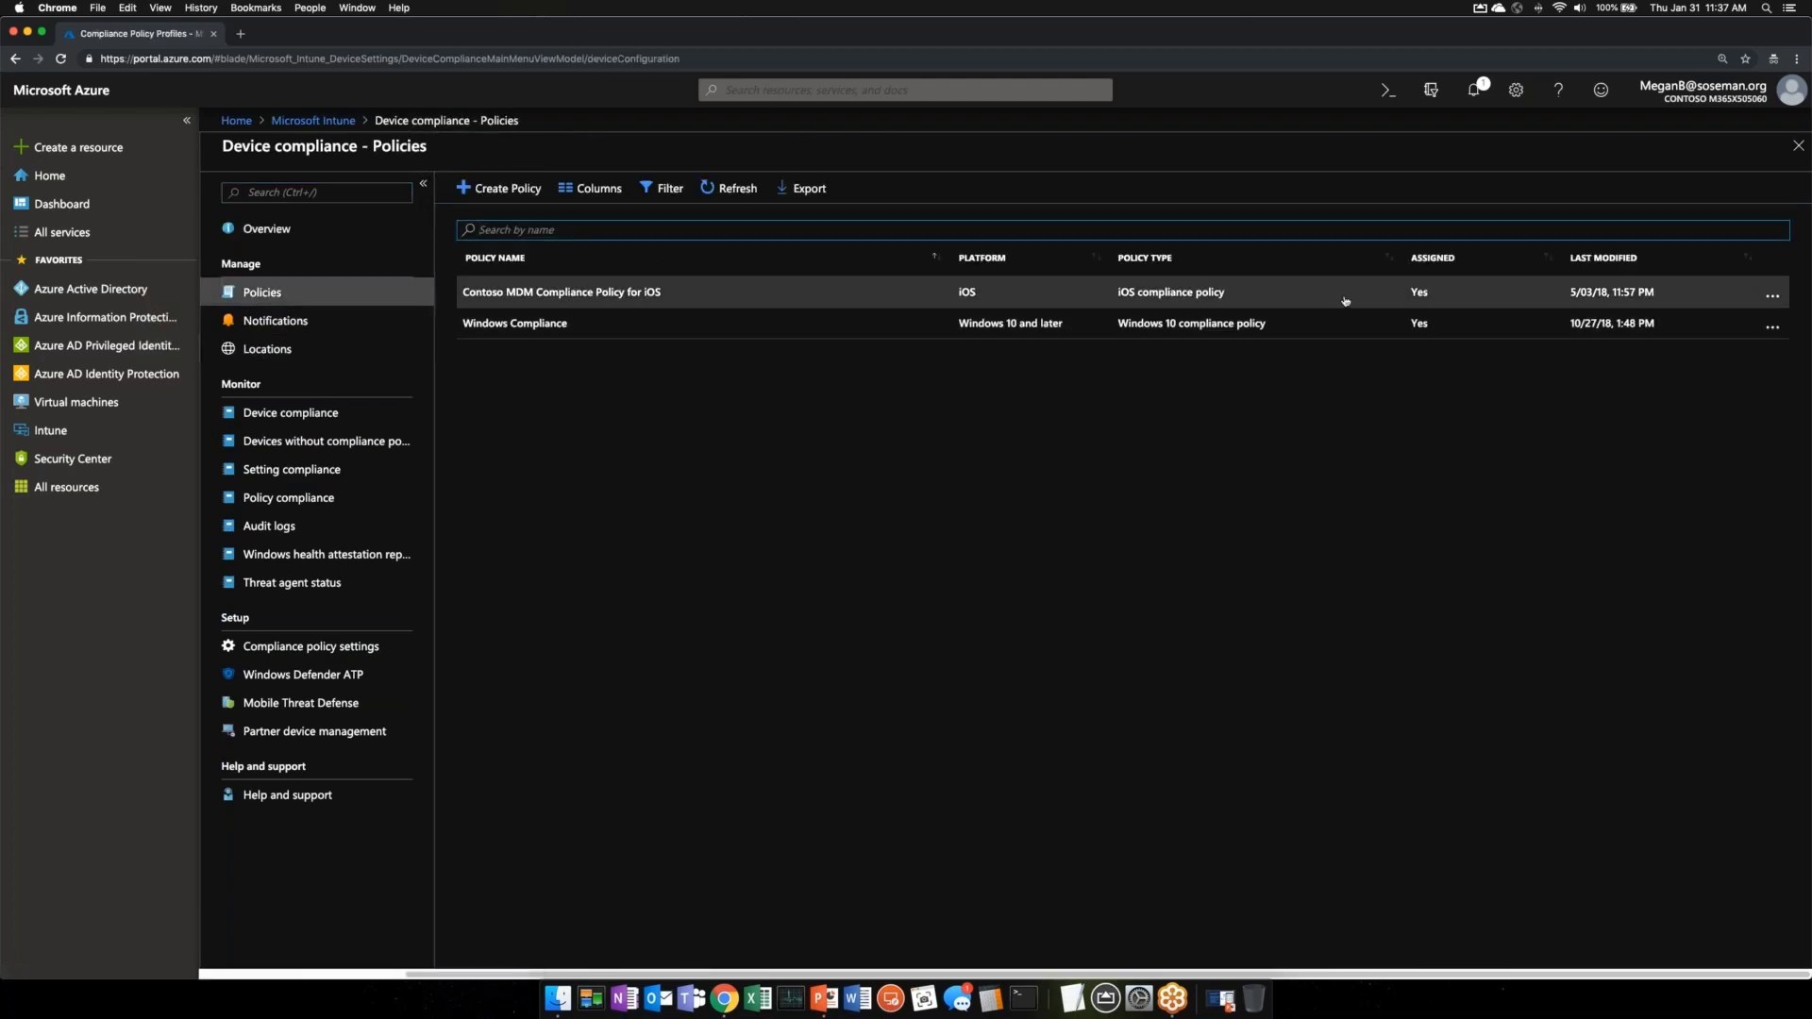
{"action": "left_click", "coordinate": [1444, 295]}
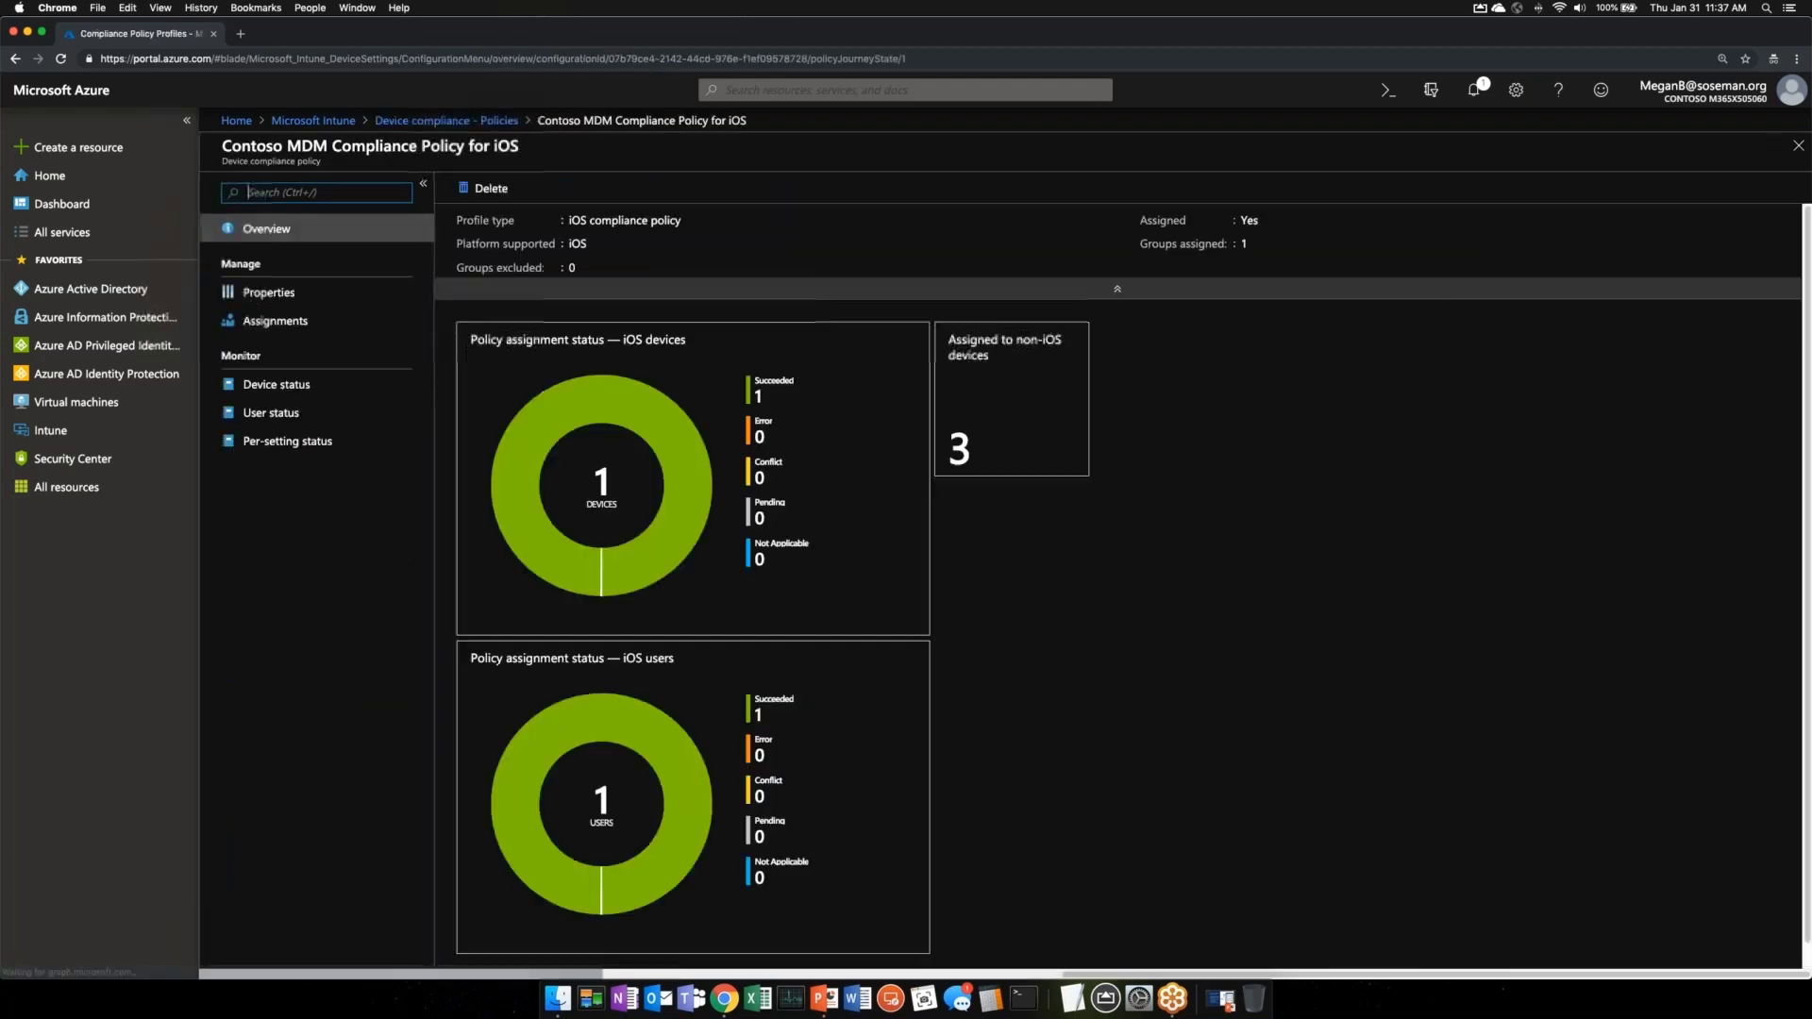
{"action": "left_click", "coordinate": [275, 320]}
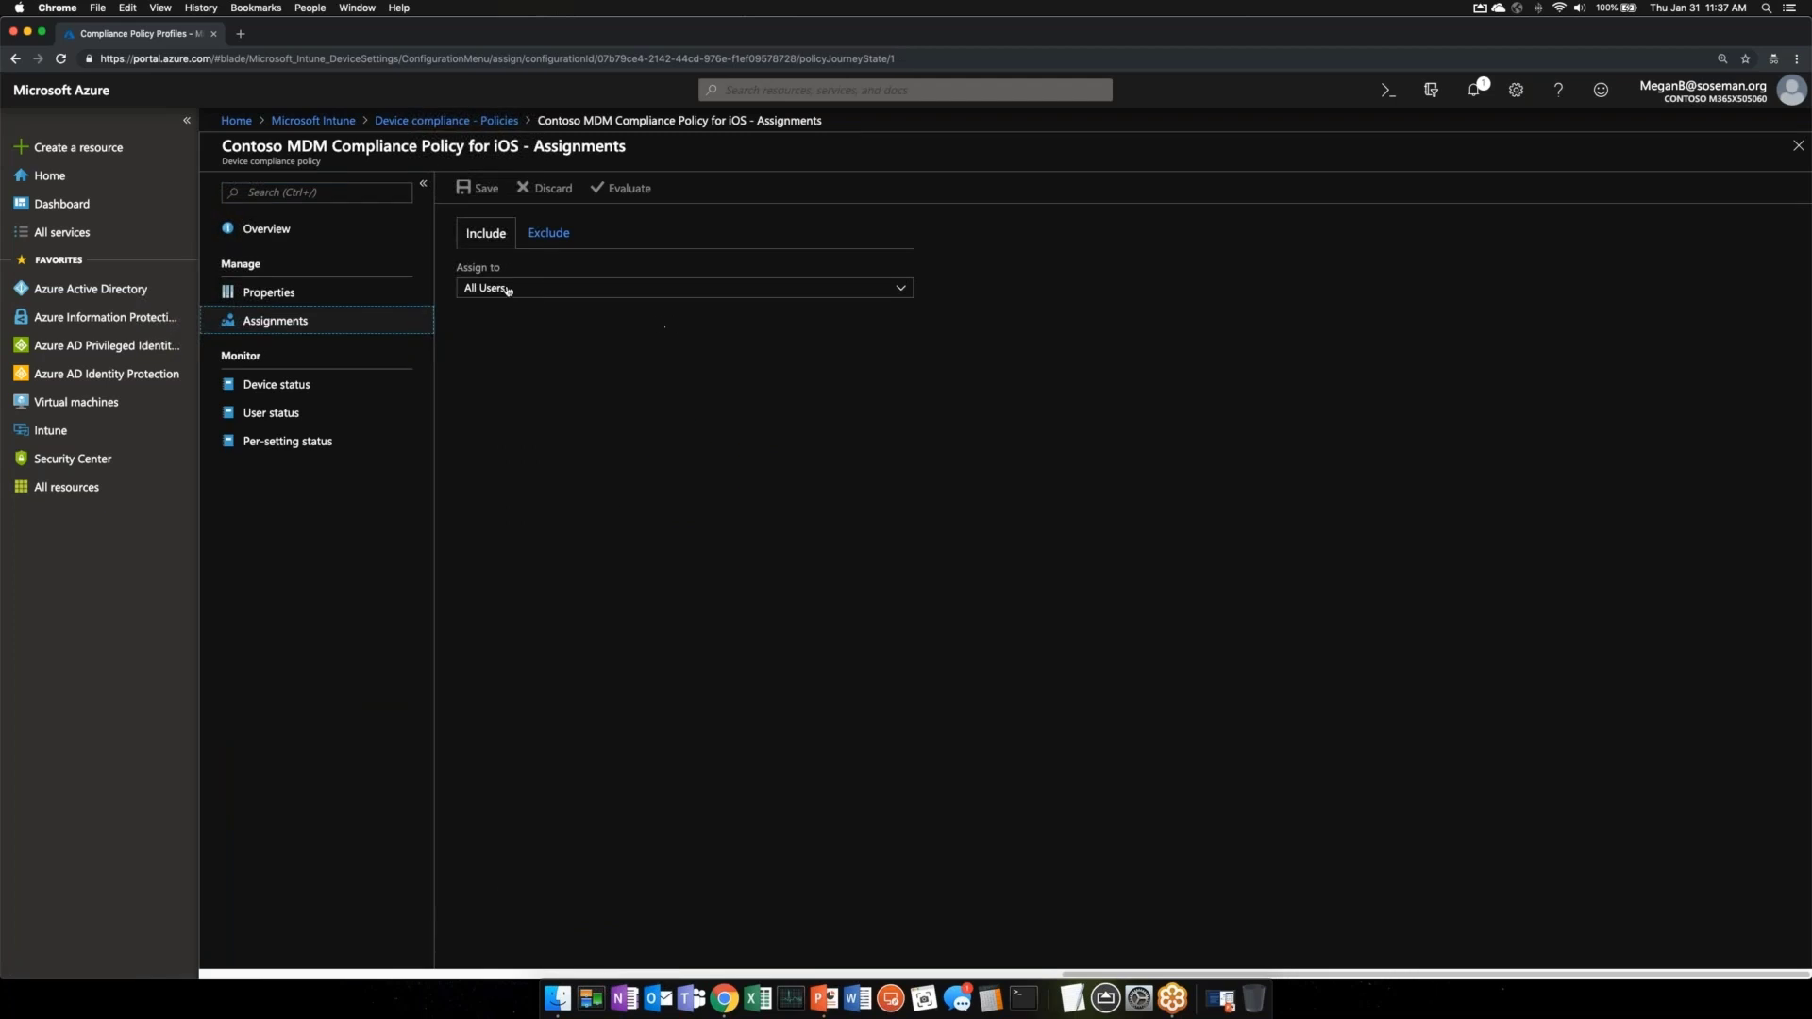
- Change the iOS policy's Assign to from All Users to Selected Groups and browse the Exclude and Include groups
{"action": "left_click", "coordinate": [514, 291]}
{"action": "left_click", "coordinate": [874, 311]}
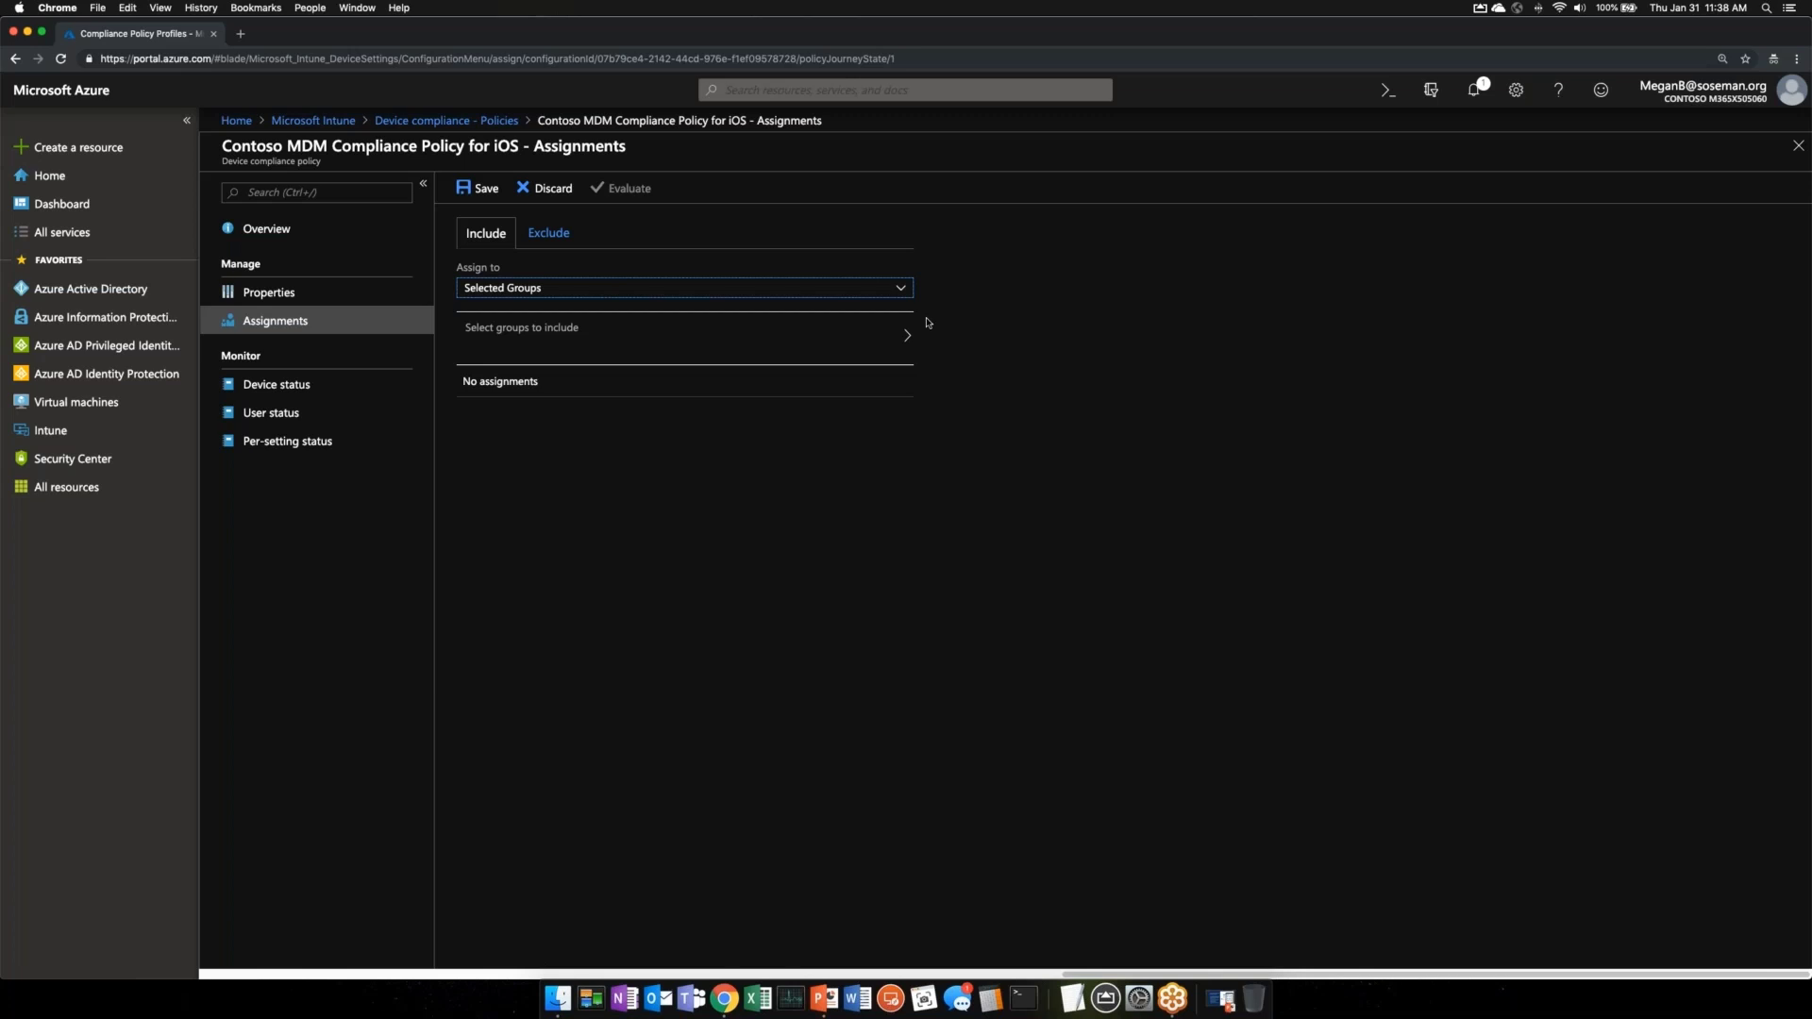
{"action": "left_click", "coordinate": [549, 233]}
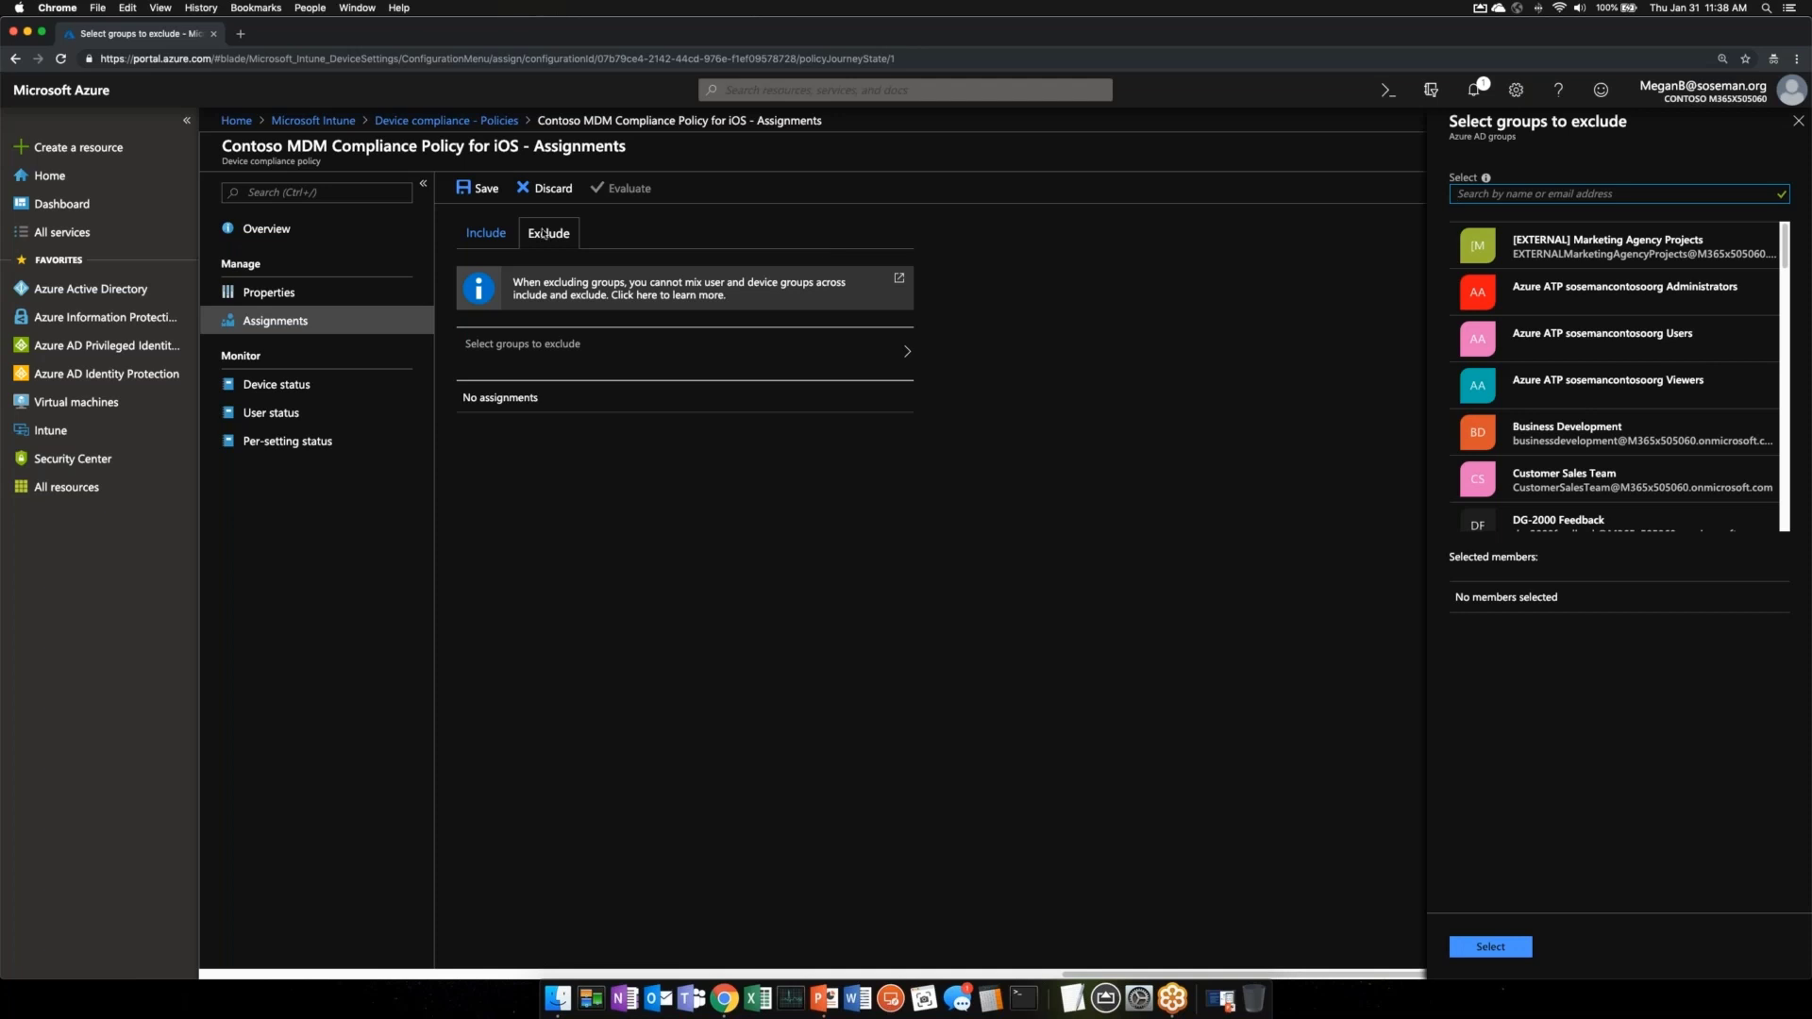
{"action": "left_click", "coordinate": [486, 233]}
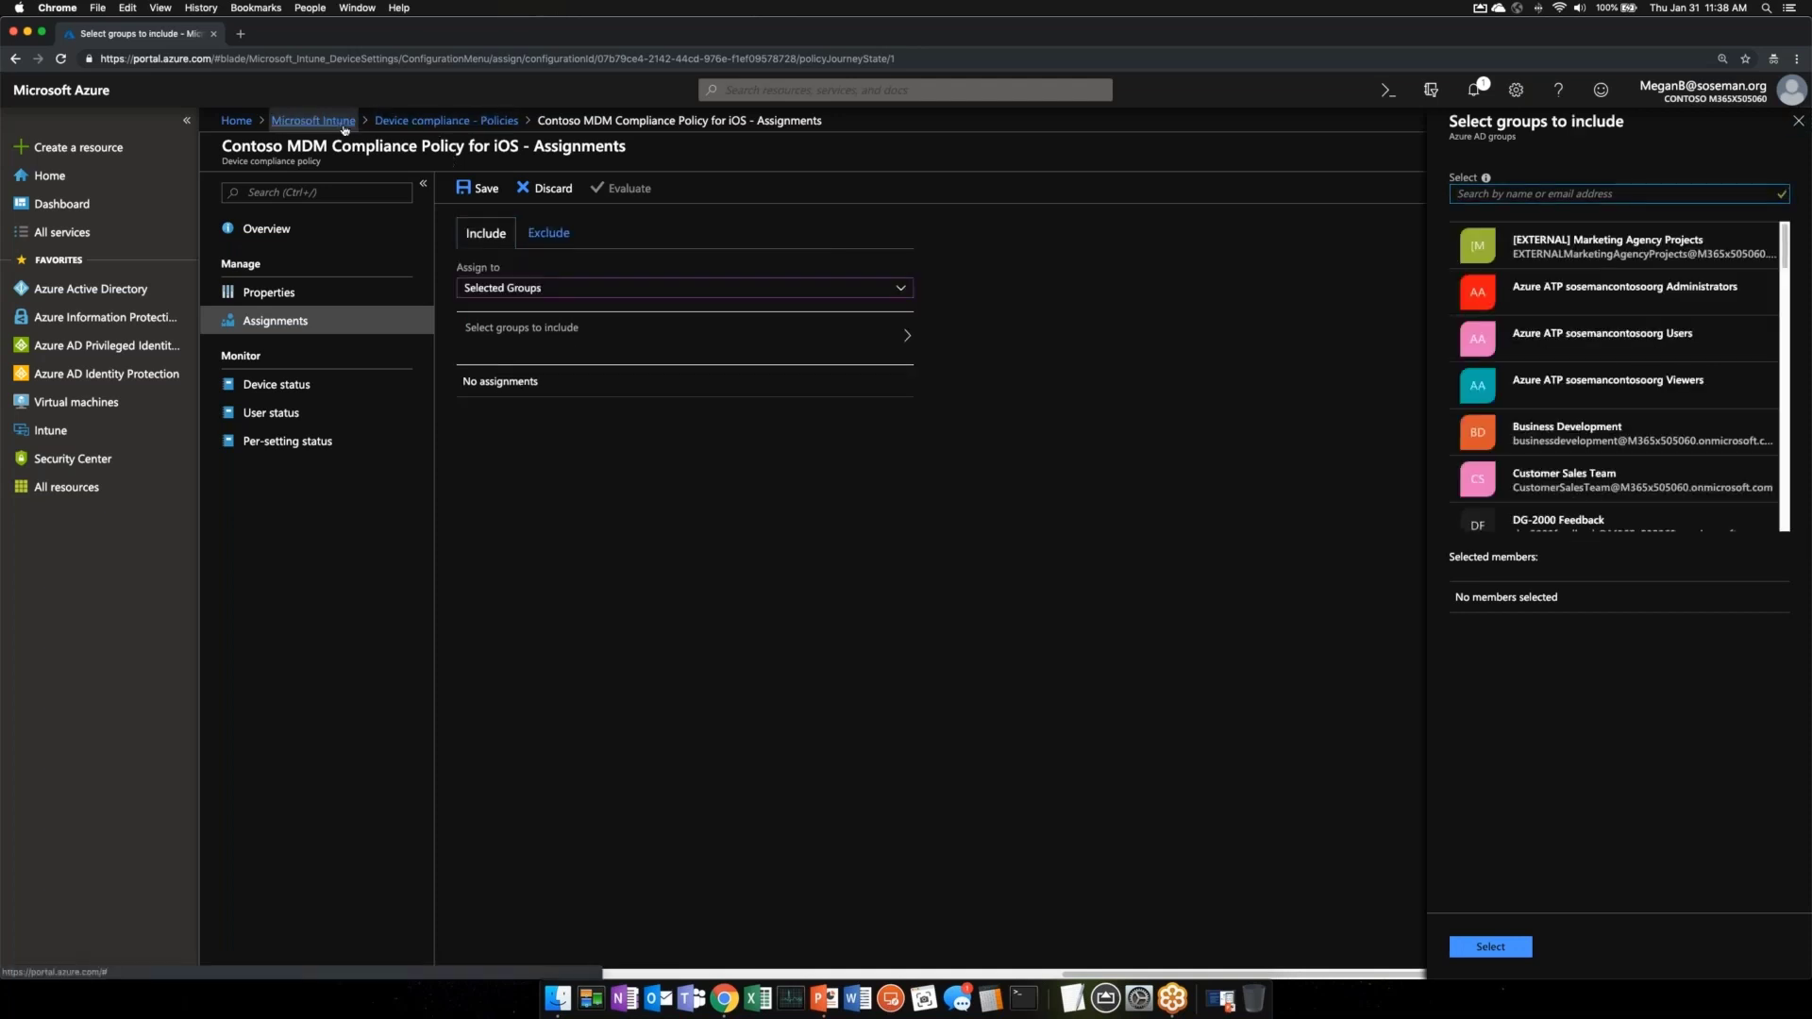
{"action": "left_click", "coordinate": [314, 120]}
- Confirm discarding the unsaved assignment edits with OK
{"action": "left_click", "coordinate": [1047, 144]}
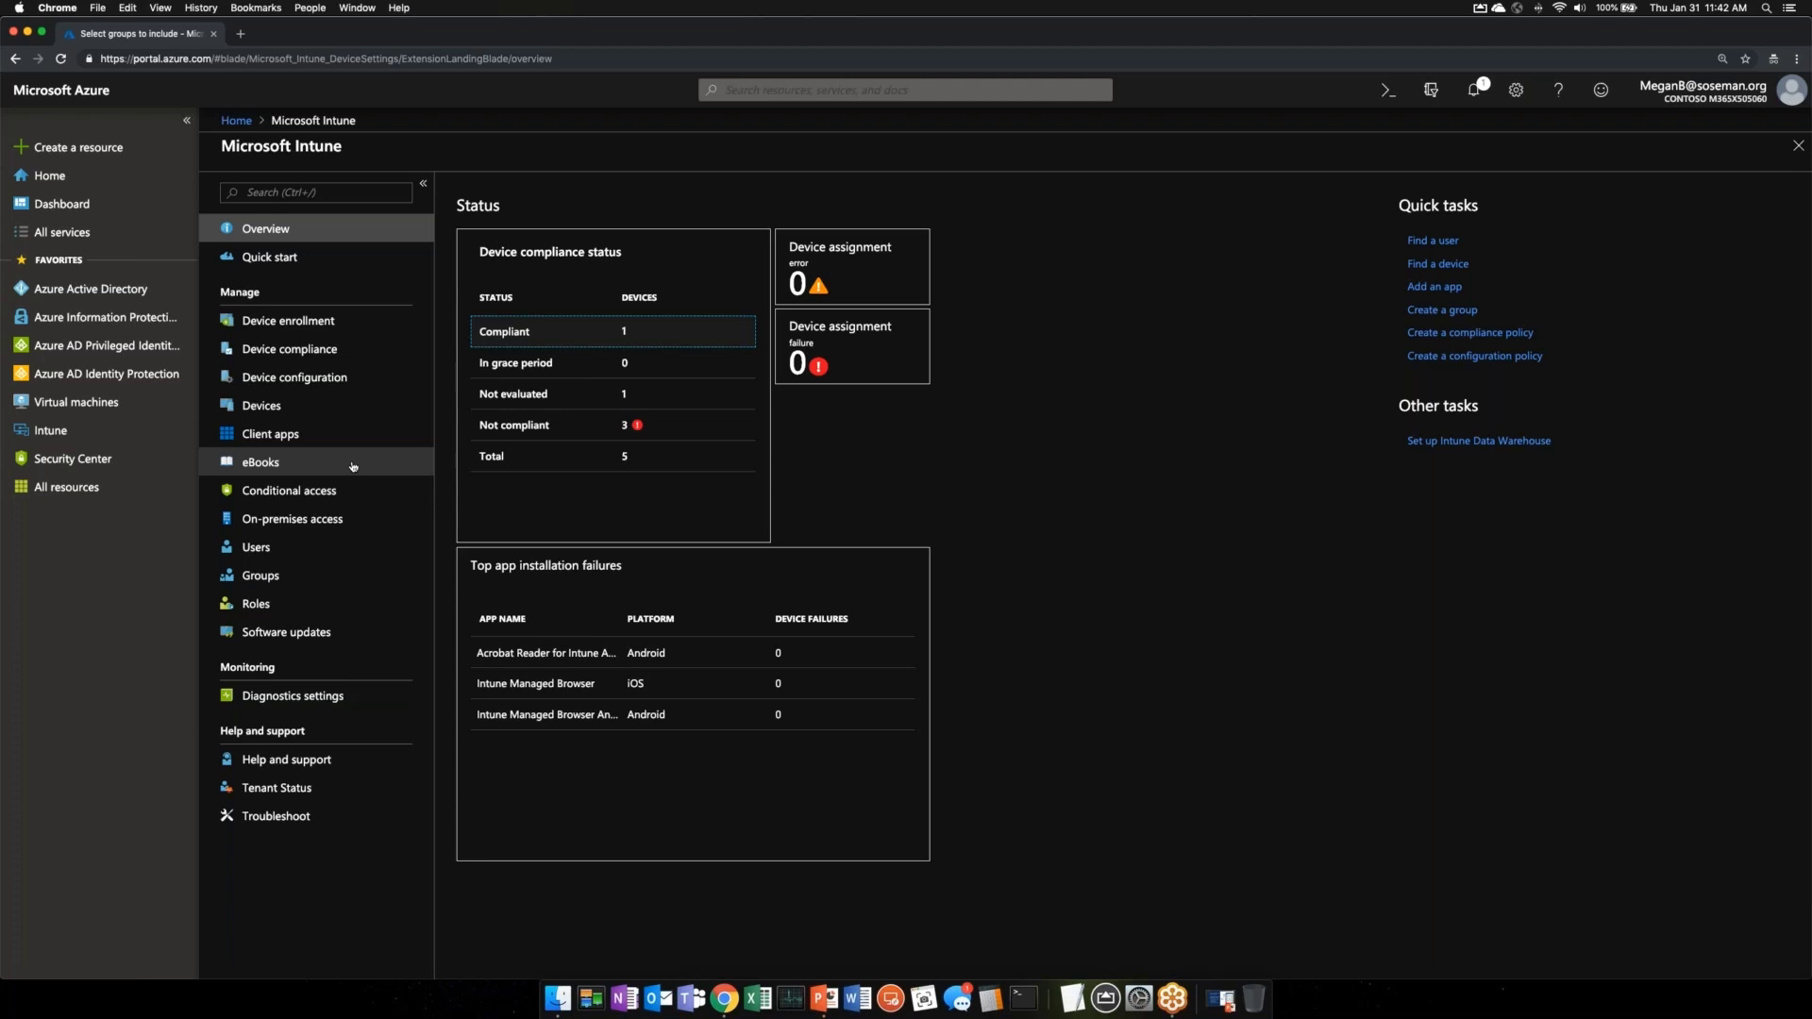
{"action": "left_click", "coordinate": [345, 380]}
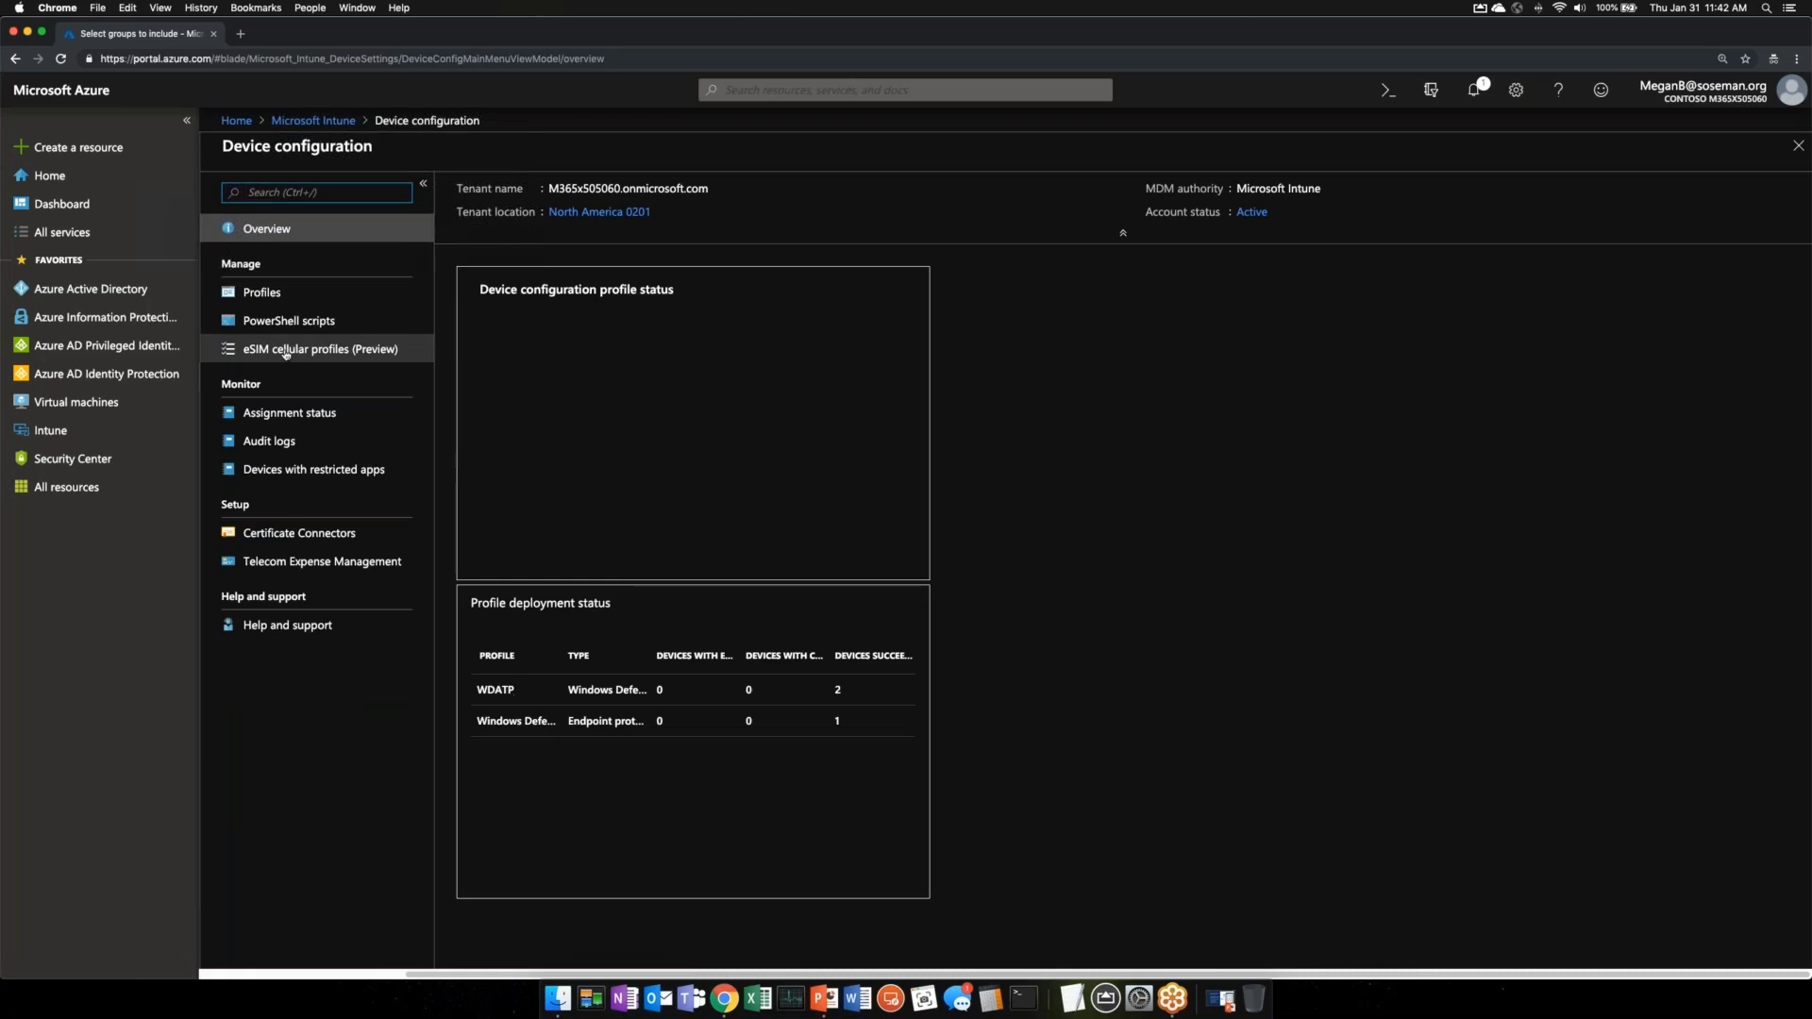
{"action": "left_click", "coordinate": [297, 324]}
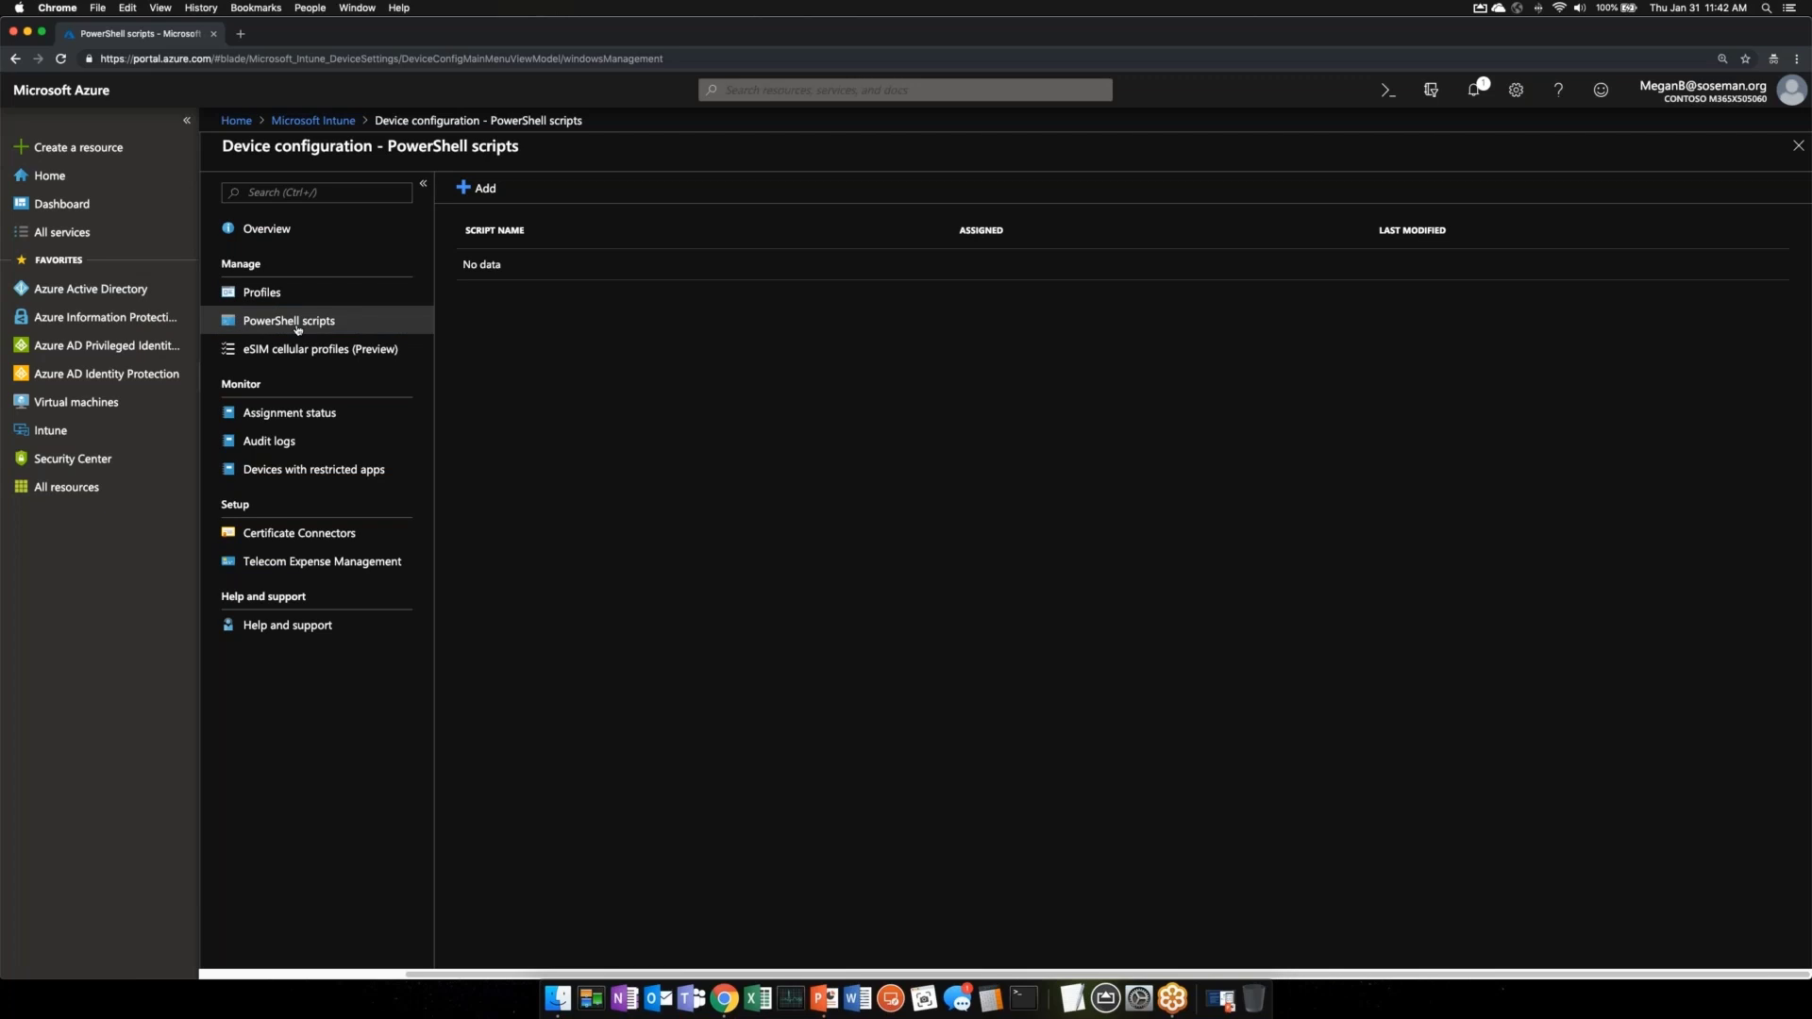
{"action": "left_click", "coordinate": [320, 121]}
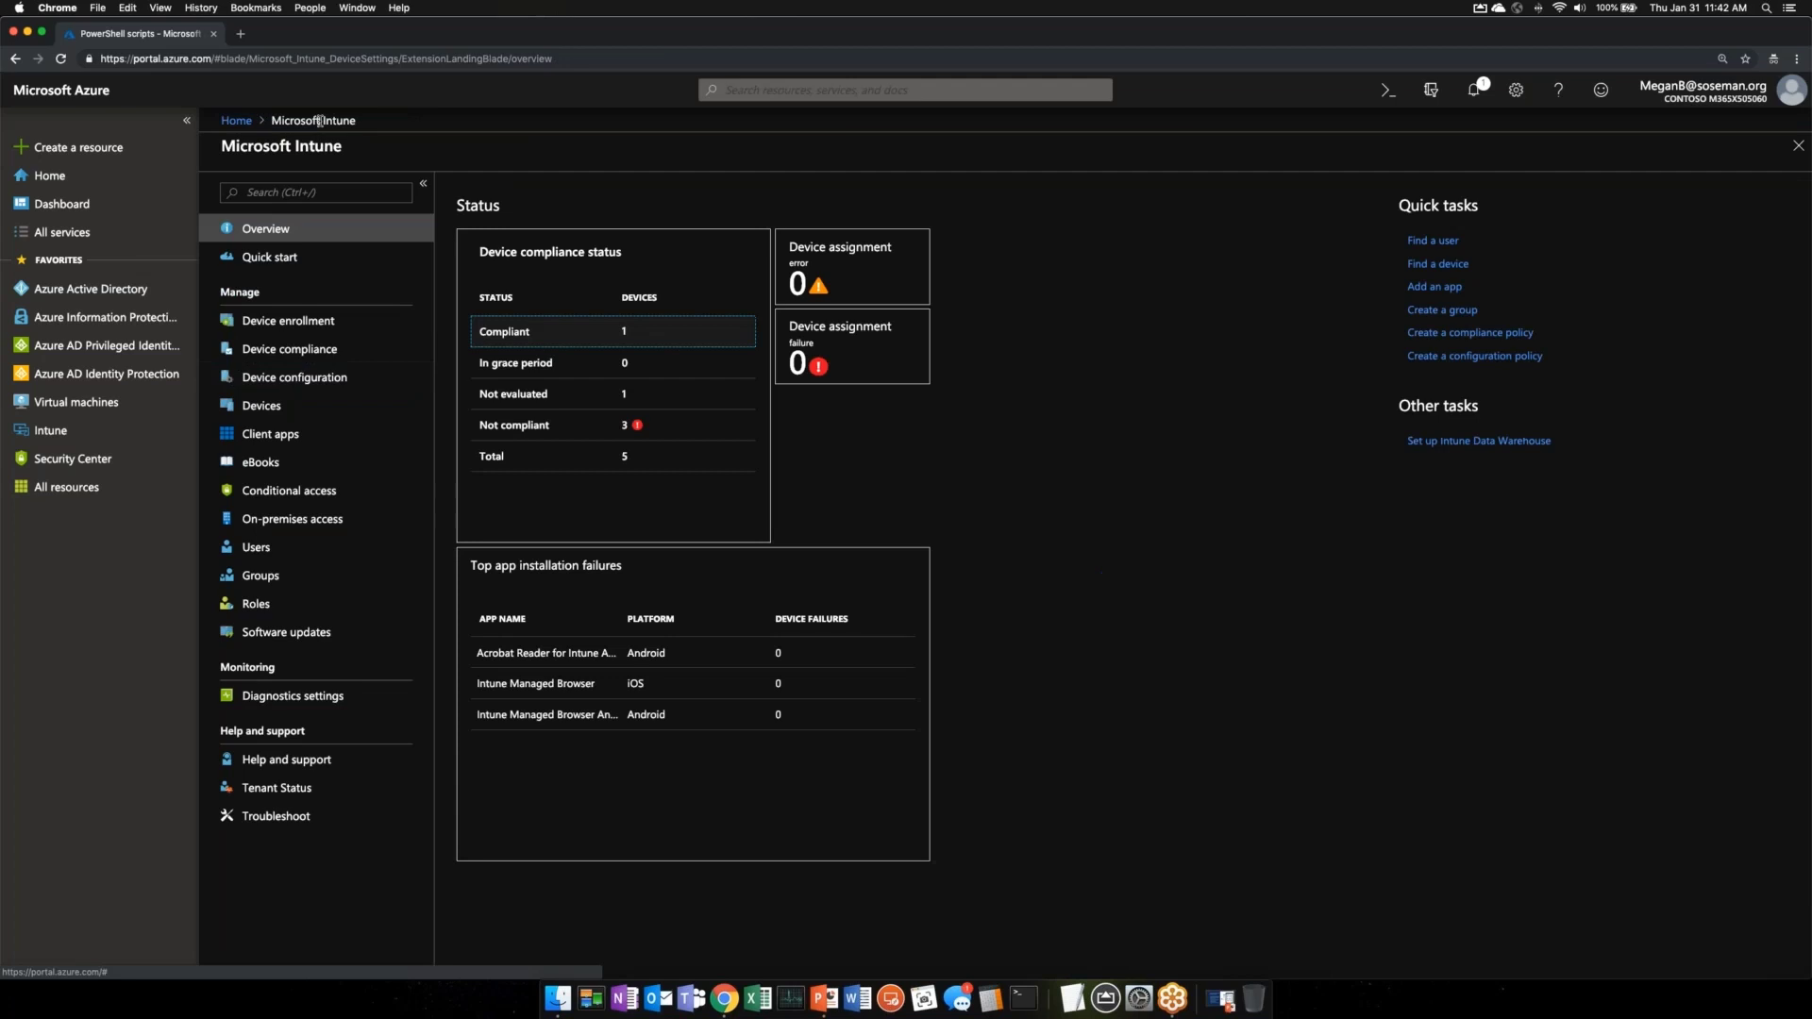